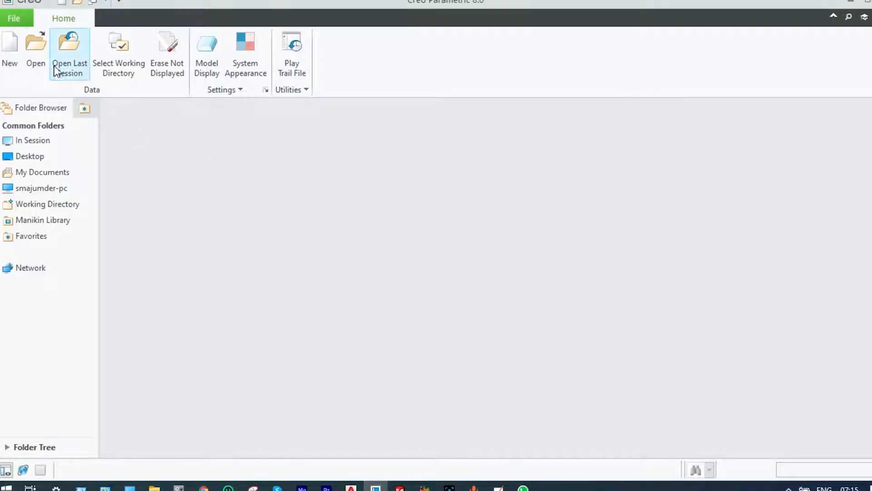
Create a design assembly named asm0005 without the default template, using the mmns_asm_design_abs template
{"action": "left_click", "coordinate": [14, 48]}
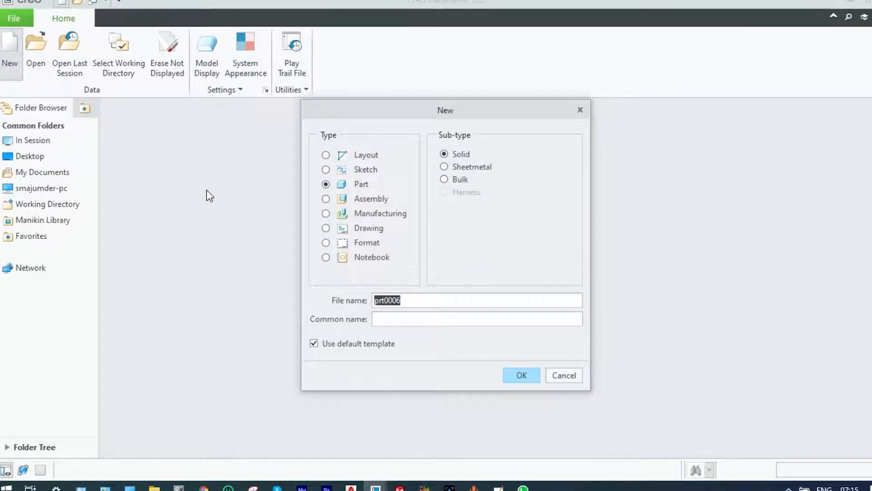
{"action": "left_click", "coordinate": [327, 201]}
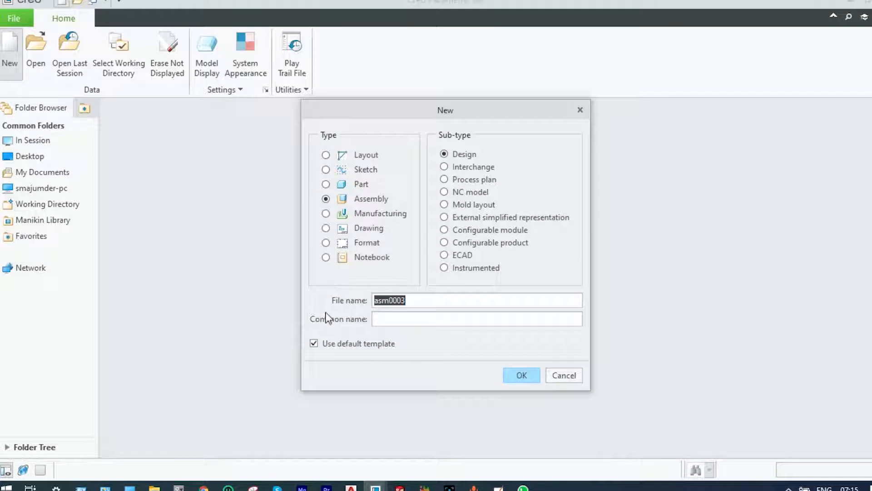
{"action": "left_click", "coordinate": [316, 346]}
{"action": "left_click", "coordinate": [408, 300]}
{"action": "key", "text": "BackSpace"}
{"action": "type", "text": "5"}
{"action": "left_click", "coordinate": [513, 375]}
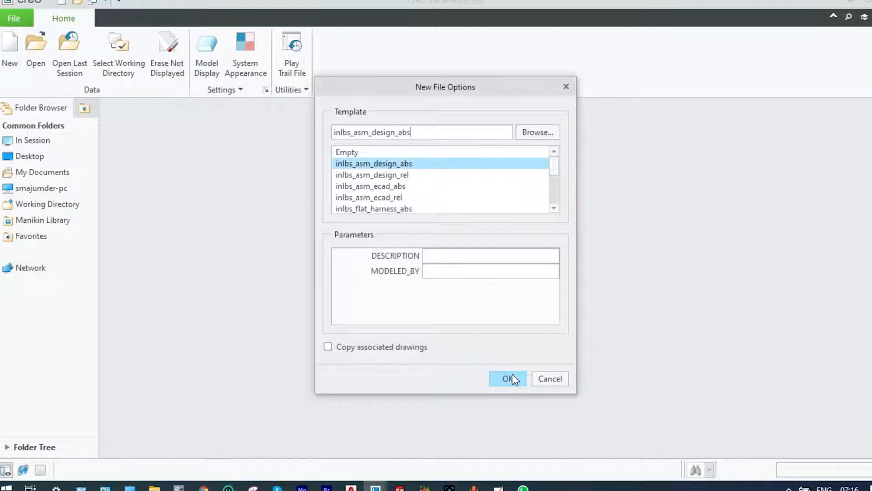
{"action": "scroll", "coordinate": [445, 210], "scroll_direction": "down", "scroll_amount": 2}
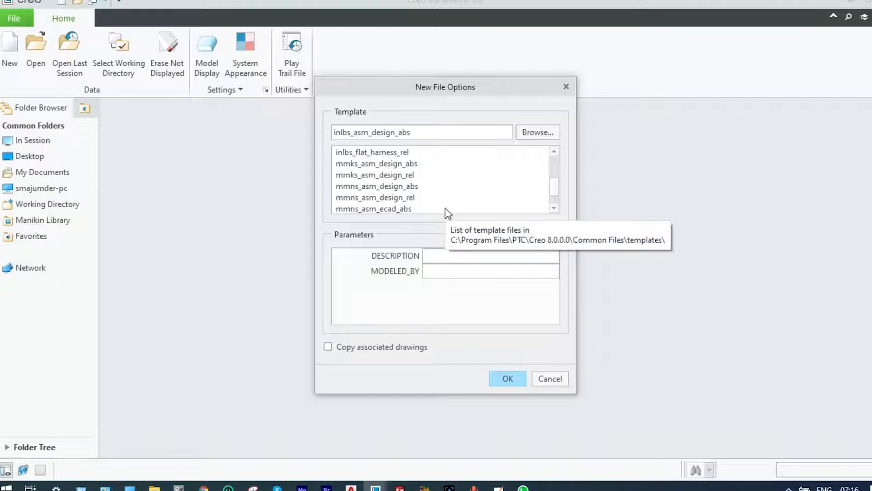
{"action": "left_click", "coordinate": [407, 187]}
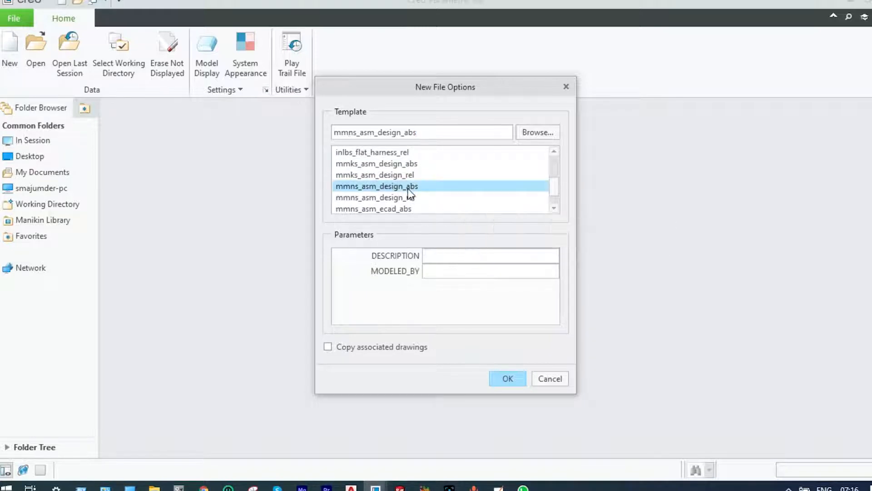
{"action": "left_click", "coordinate": [508, 378]}
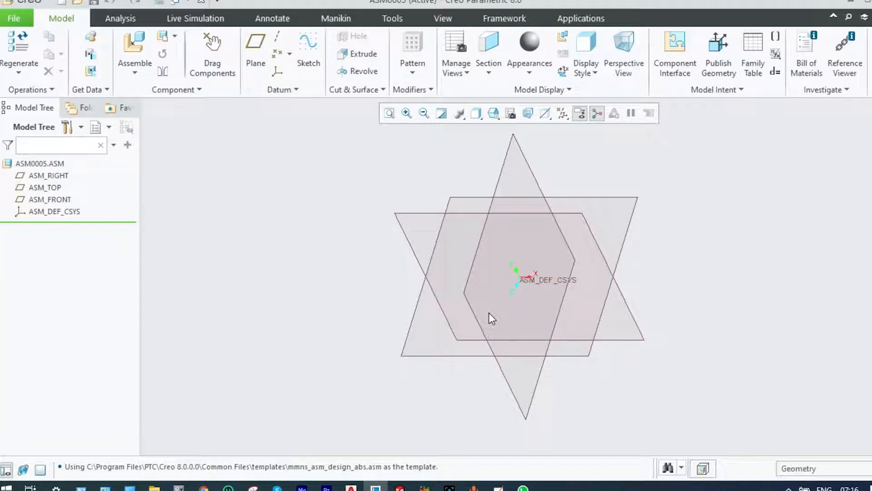
Look through the part previews in the PTC Models folder and bring prt0011.prt into the assembly as the first component
{"action": "left_click", "coordinate": [135, 65]}
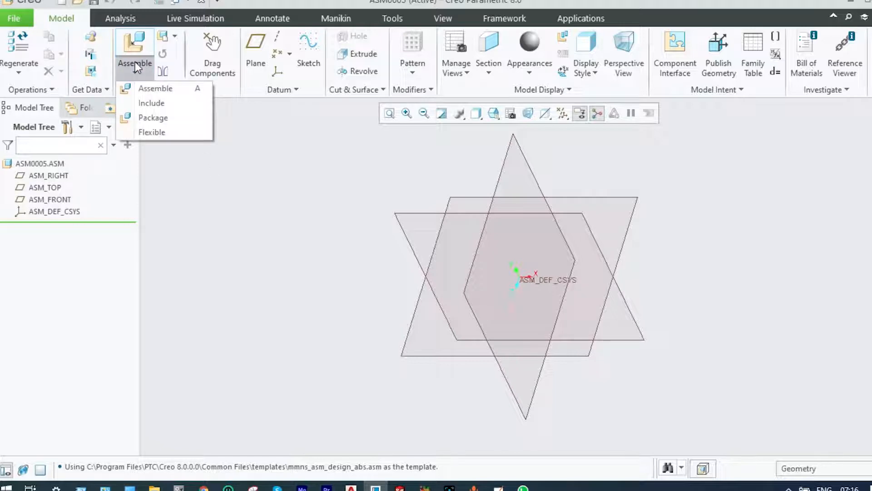
{"action": "left_click", "coordinate": [135, 88]}
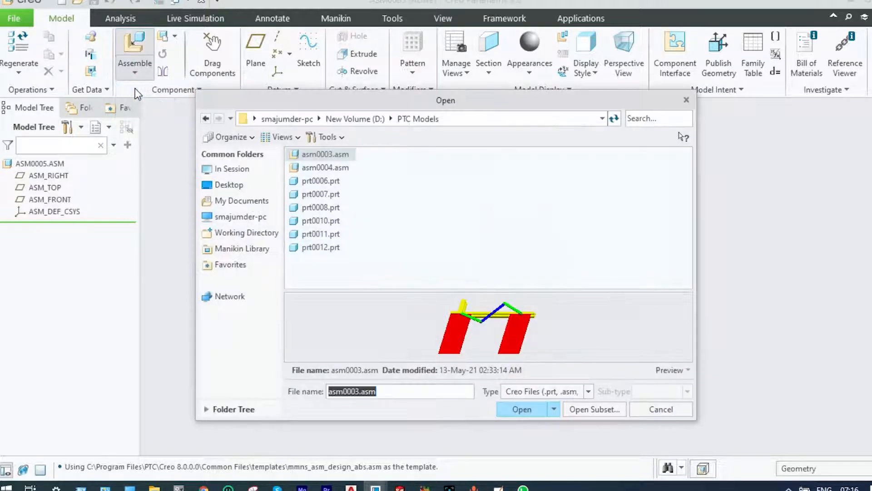
{"action": "left_click", "coordinate": [321, 181]}
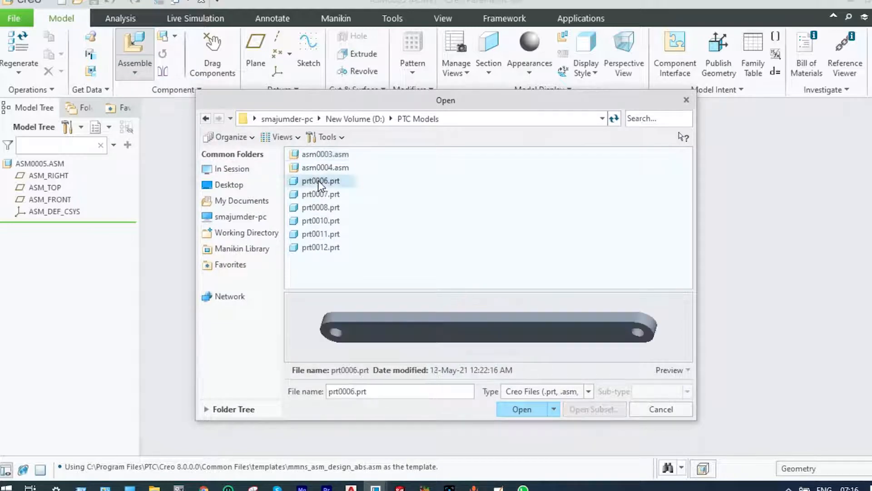
{"action": "left_click", "coordinate": [320, 195]}
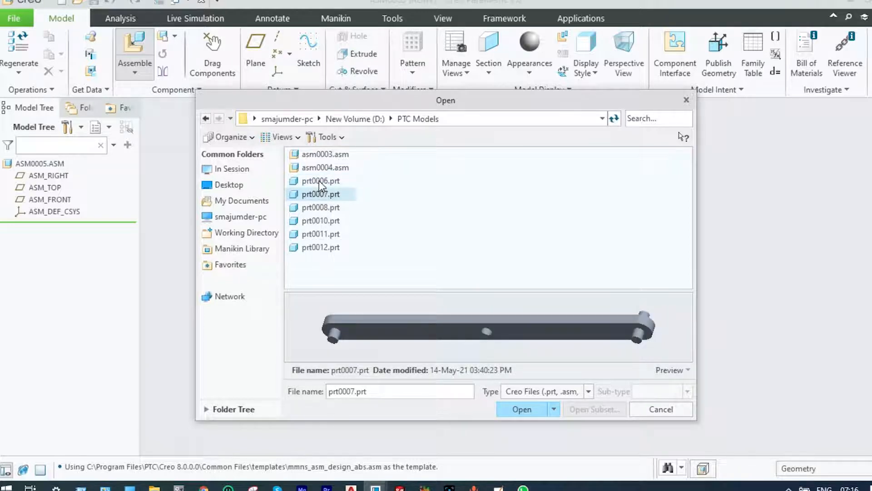
{"action": "left_click", "coordinate": [319, 180]}
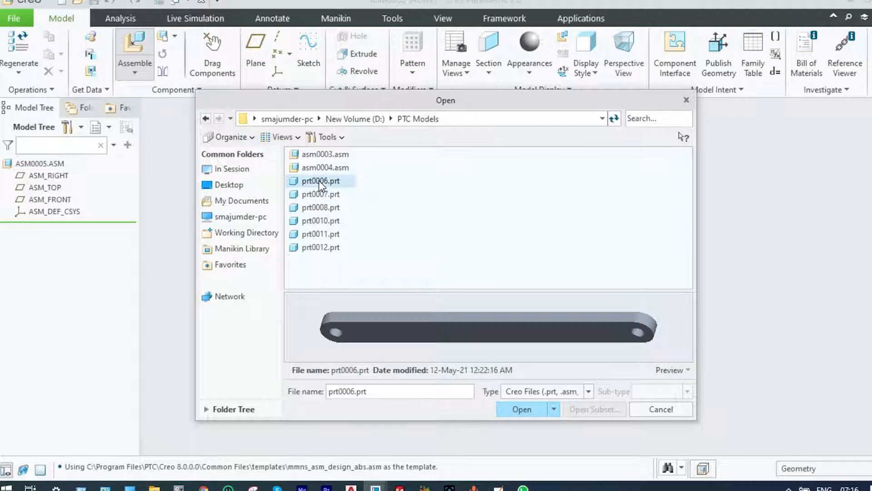
{"action": "left_click", "coordinate": [318, 193]}
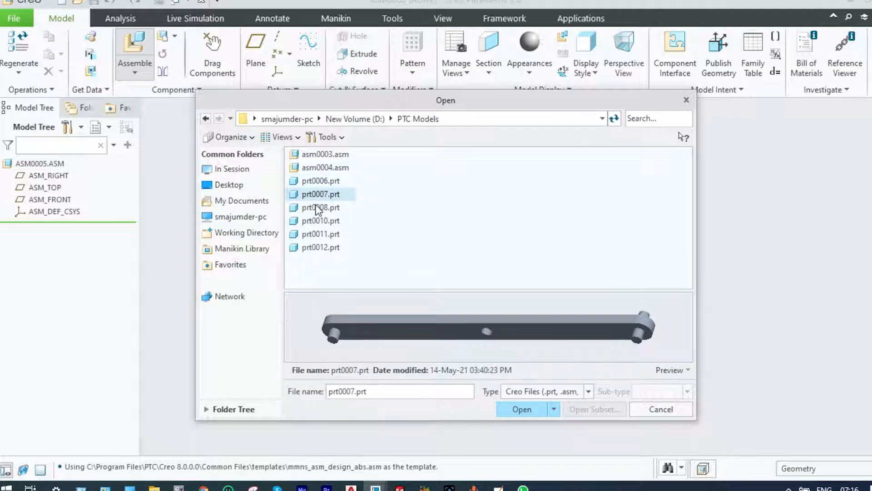
{"action": "left_click", "coordinate": [319, 208]}
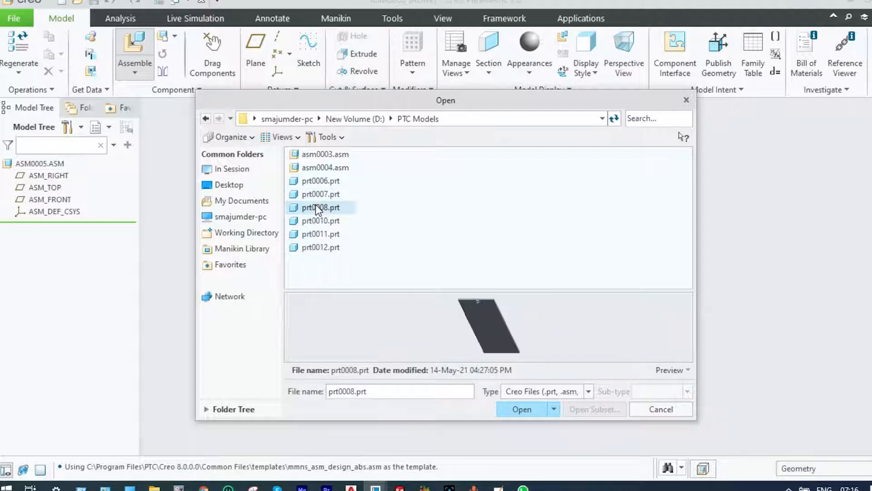
{"action": "left_click", "coordinate": [315, 221]}
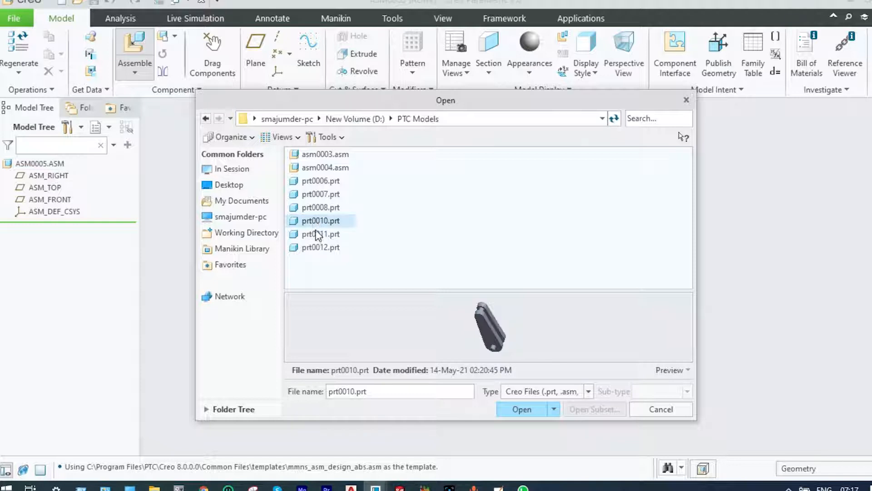
{"action": "left_click", "coordinate": [318, 234]}
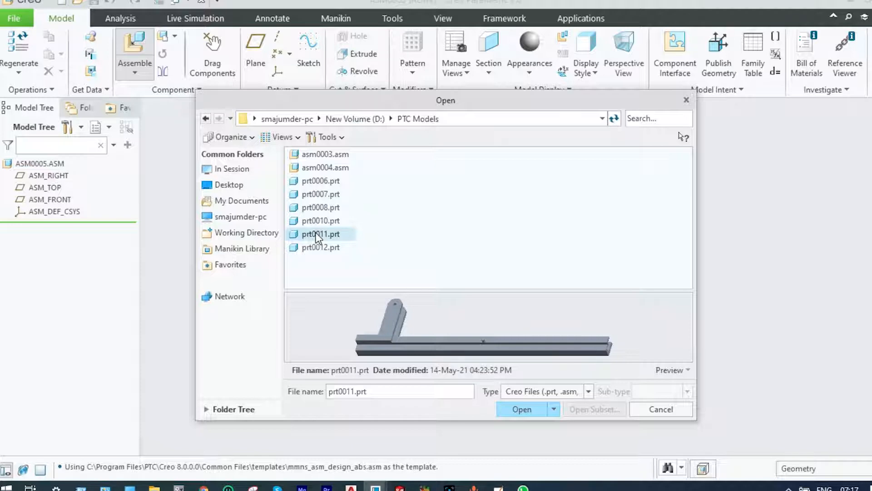
{"action": "left_click", "coordinate": [516, 408]}
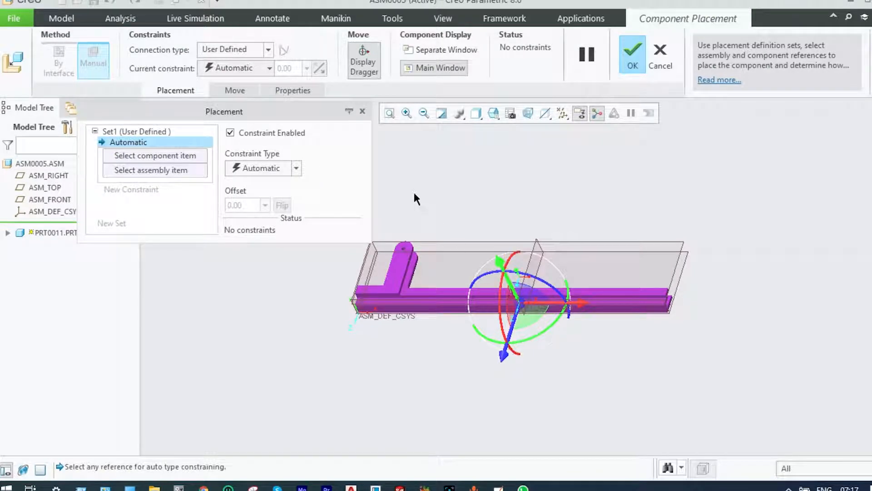
Place the rail part in the assembly with the Default constraint and accept the placement
{"action": "left_click", "coordinate": [270, 69]}
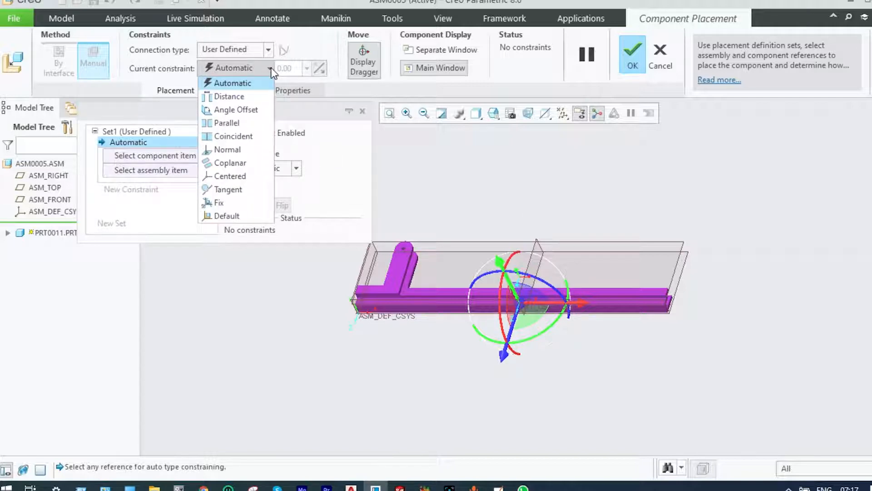
{"action": "left_click", "coordinate": [230, 215]}
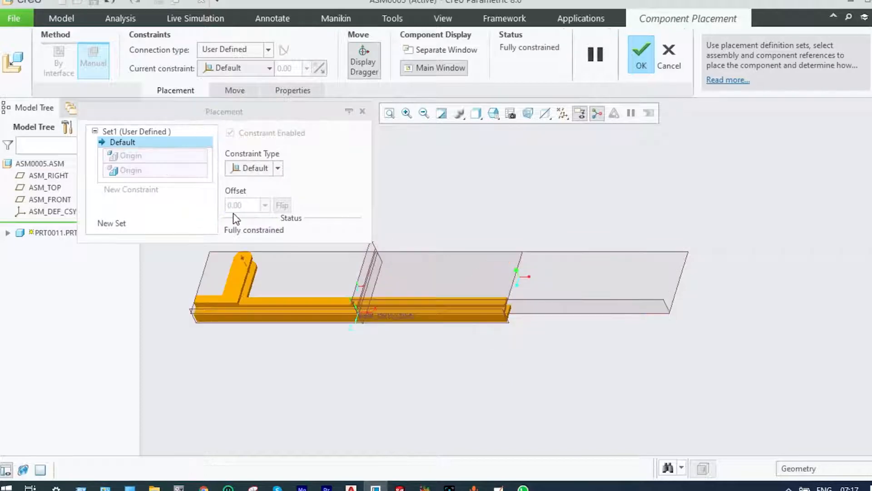
{"action": "left_click", "coordinate": [638, 47]}
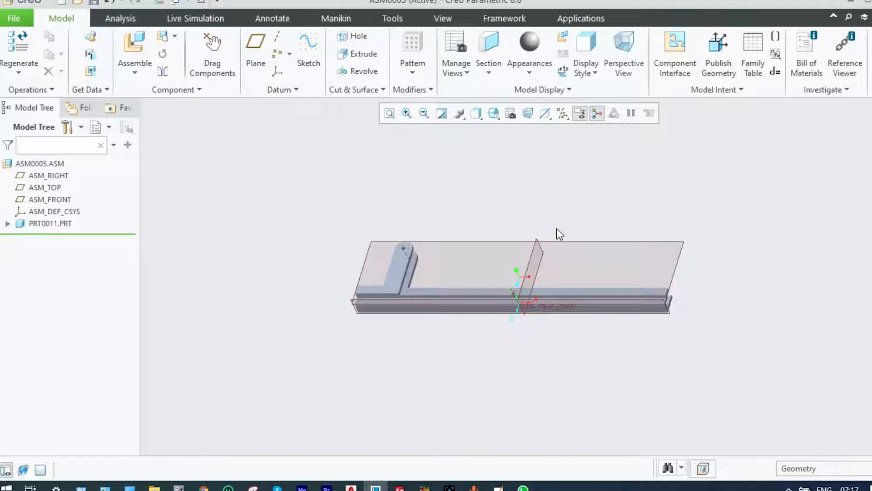
Apply the yellow appearance to the whole PRT0011 rail part
{"action": "left_click", "coordinate": [531, 71]}
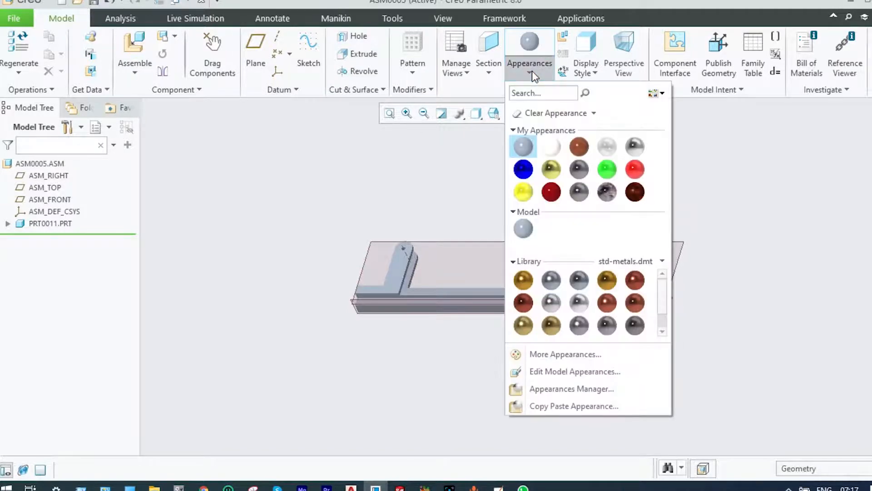
{"action": "left_click", "coordinate": [524, 193]}
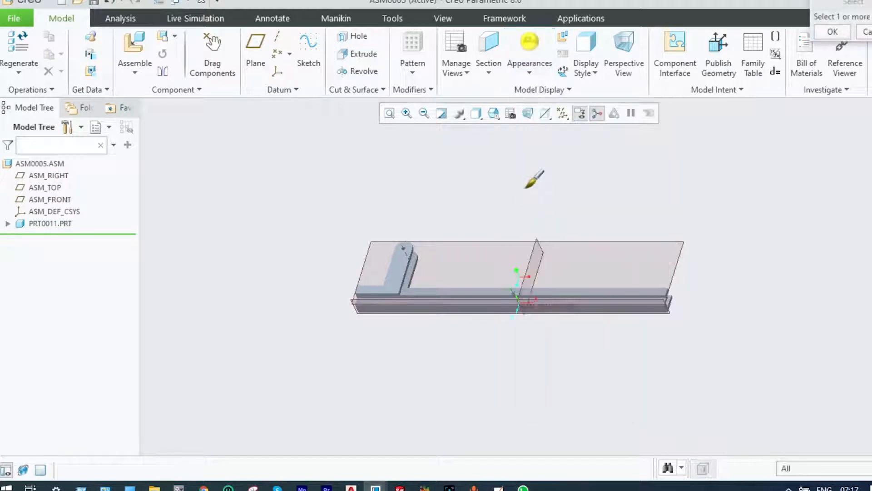
{"action": "left_click", "coordinate": [409, 261]}
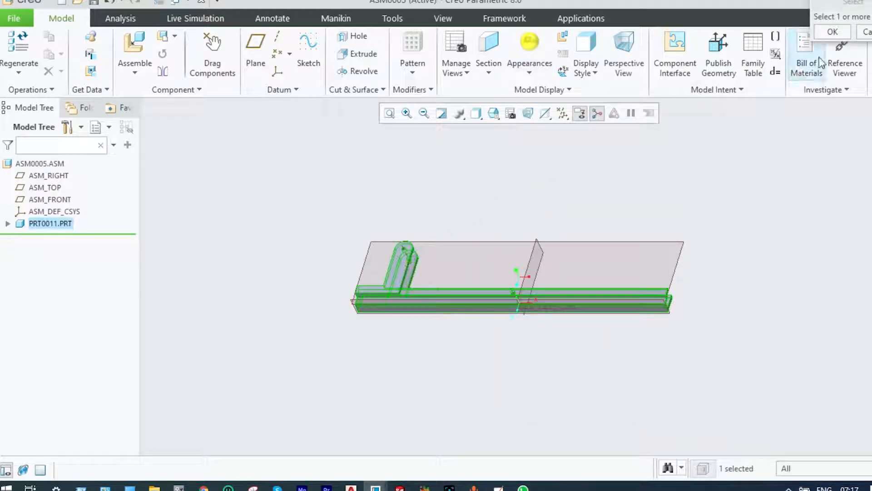
{"action": "left_click", "coordinate": [832, 32]}
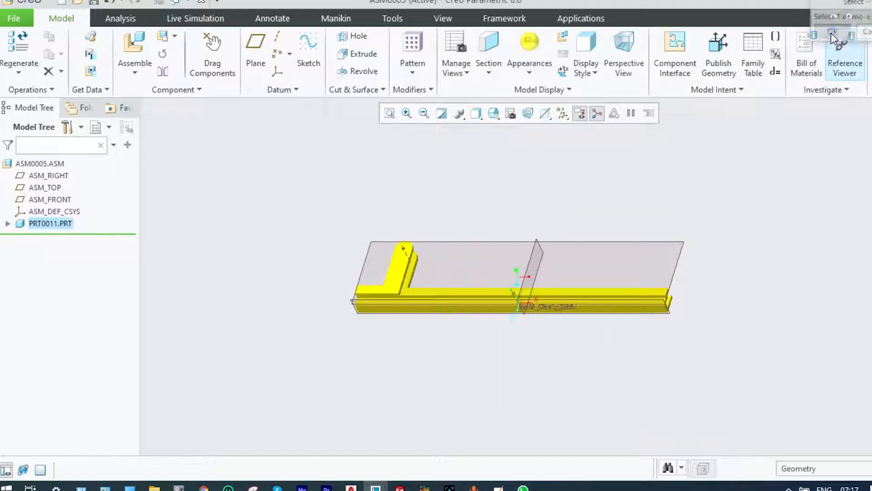
{"action": "left_click", "coordinate": [770, 116]}
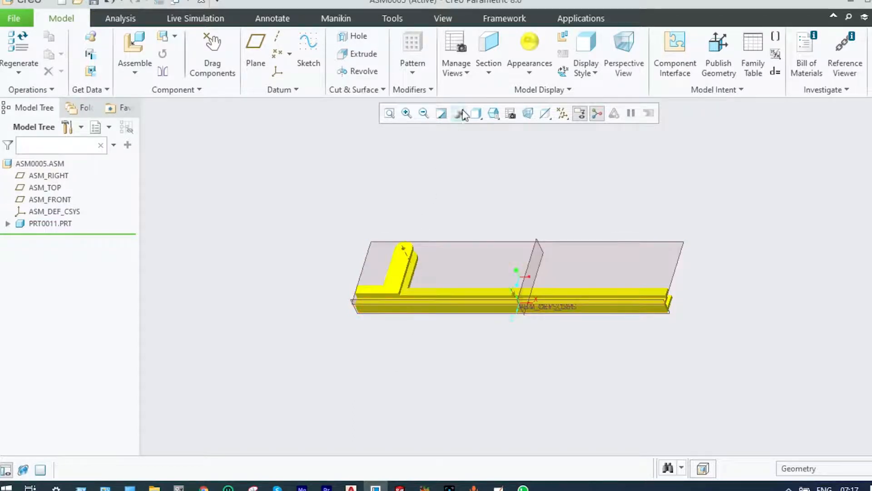
Bring prt0008.prt into the assembly and move the plate below the bracket end of the yellow rail
{"action": "left_click", "coordinate": [136, 73]}
{"action": "left_click", "coordinate": [138, 88]}
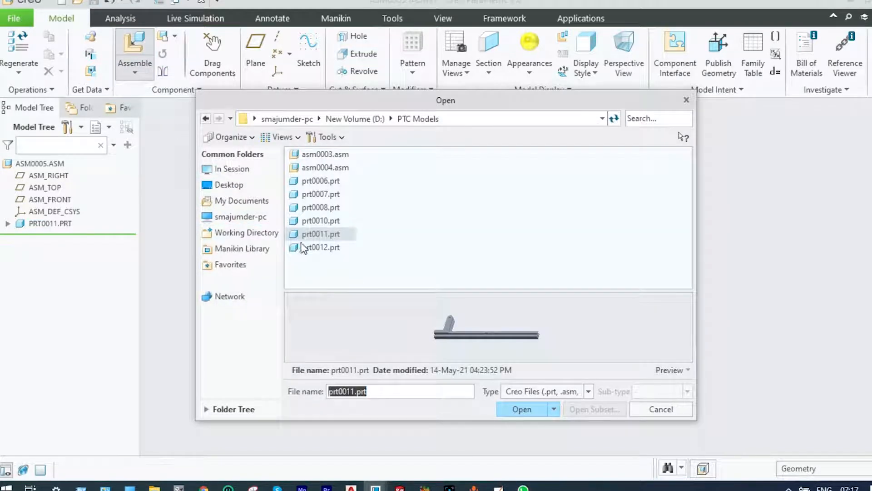
{"action": "left_click", "coordinate": [311, 220]}
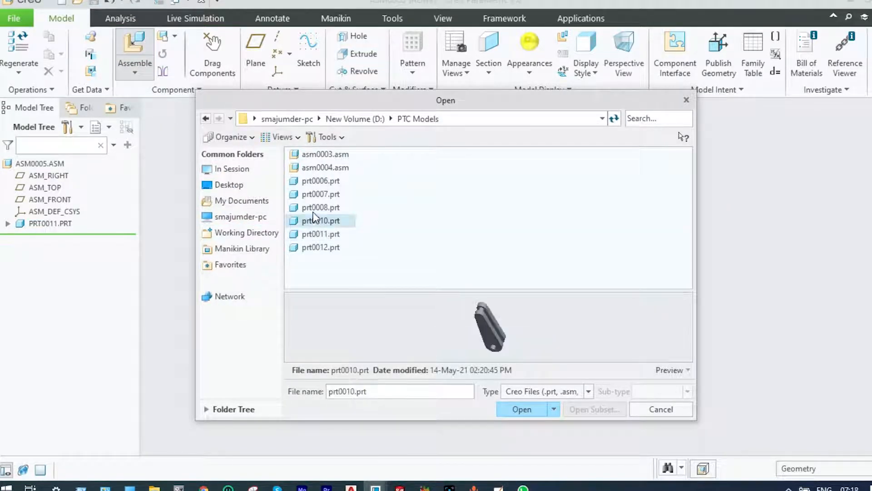
{"action": "left_click", "coordinate": [315, 207]}
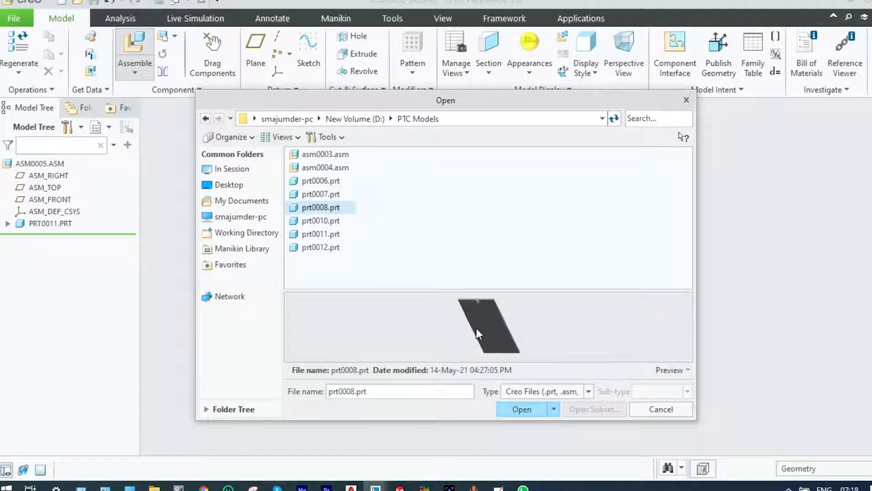
{"action": "left_click", "coordinate": [516, 407]}
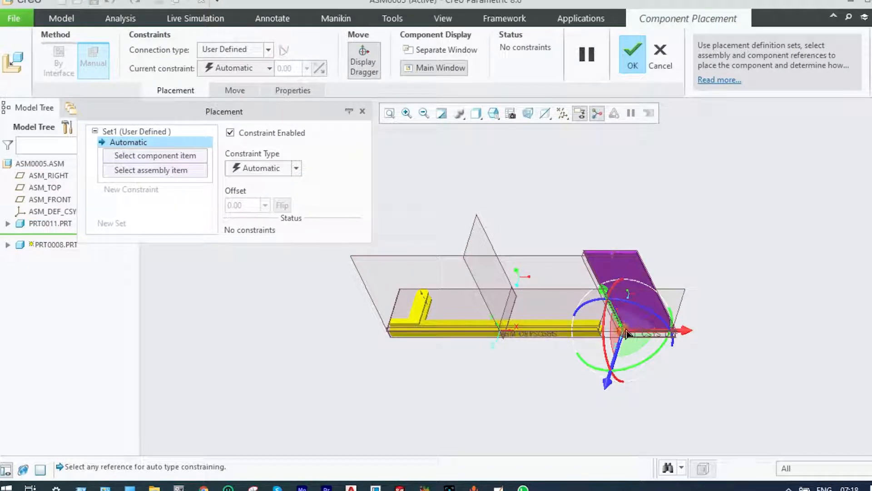
{"action": "left_click_drag", "start_coordinate": [627, 334], "coordinate": [415, 415]}
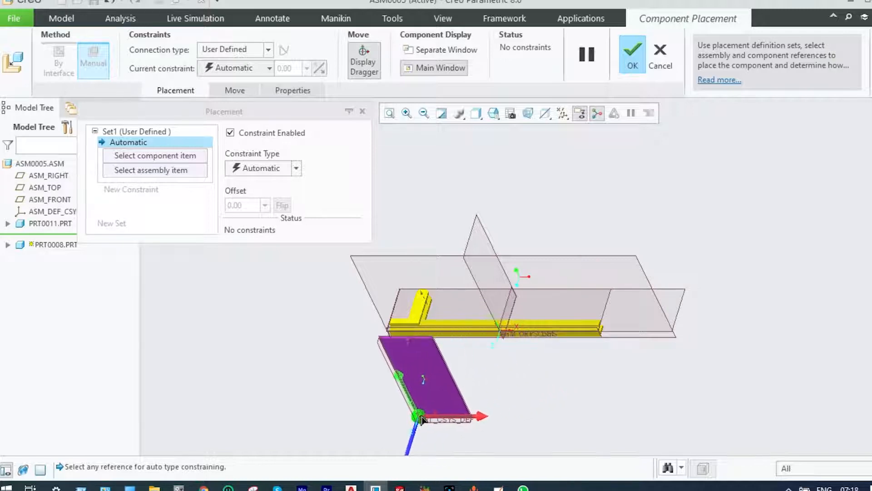
{"action": "scroll", "coordinate": [431, 351], "scroll_direction": "up", "scroll_amount": 2}
{"action": "scroll", "coordinate": [431, 351], "scroll_direction": "up", "scroll_amount": 2}
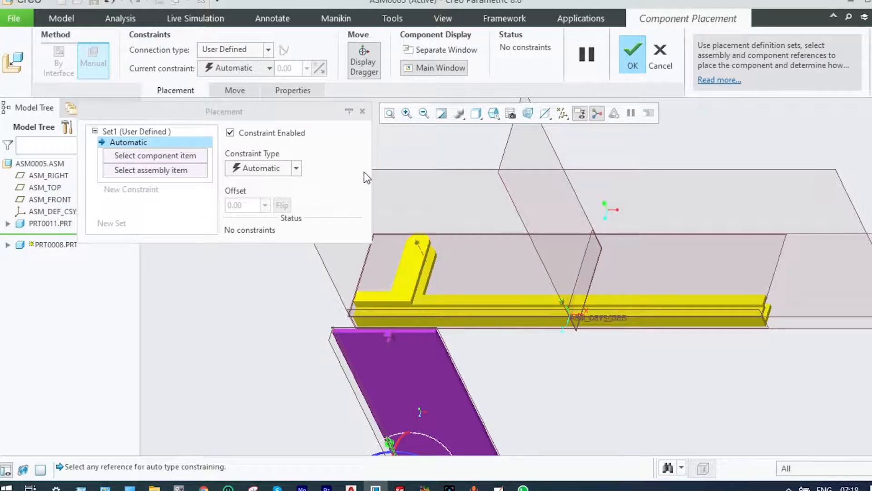
Set the plate's connection type to Slider and define its axis alignment between the rail's long front edge and the plate's upper edge
{"action": "left_click", "coordinate": [269, 50]}
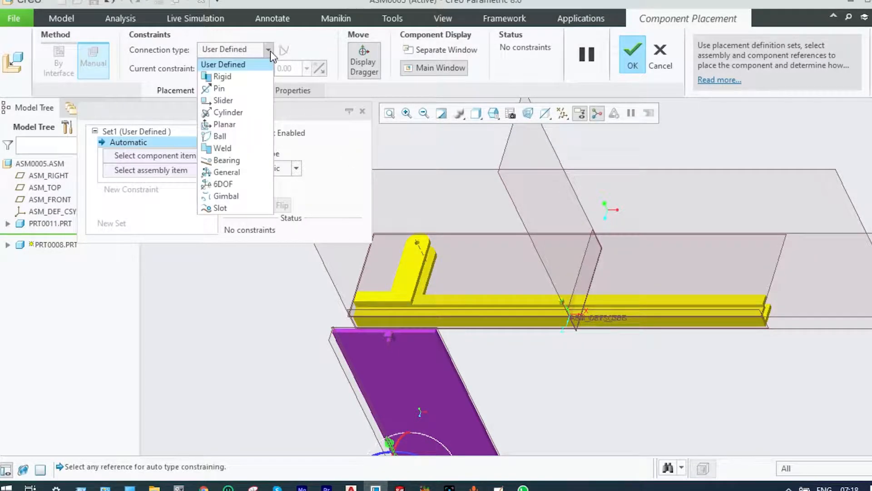
{"action": "left_click", "coordinate": [237, 97]}
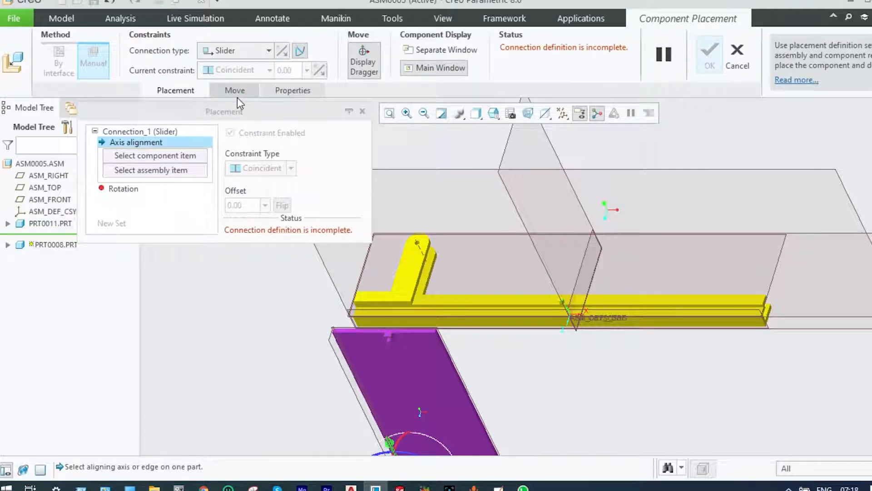
{"action": "left_click", "coordinate": [390, 308]}
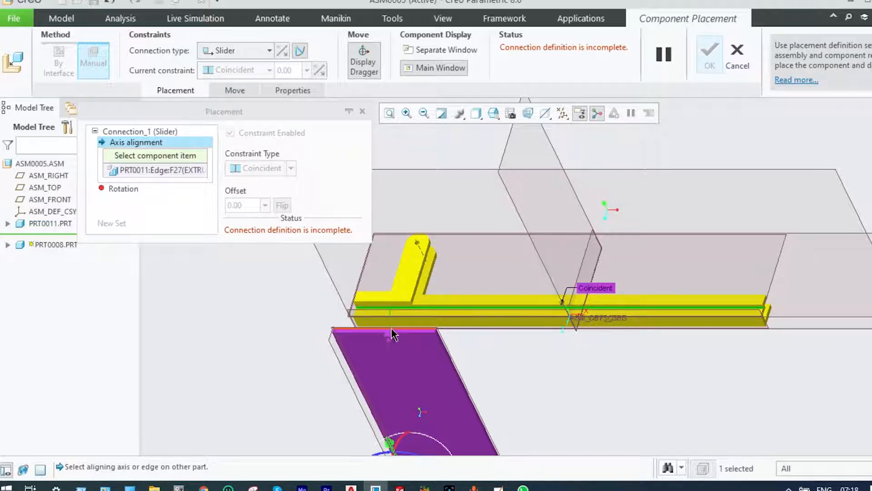
{"action": "left_click", "coordinate": [391, 329]}
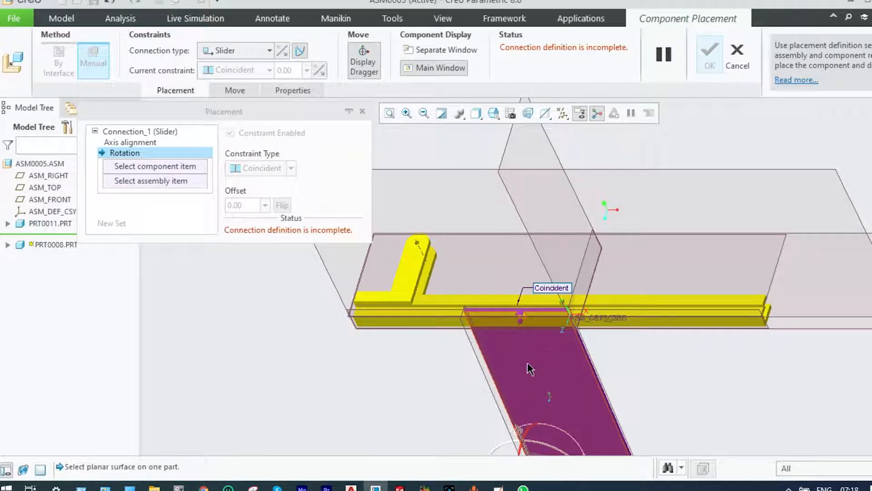
{"action": "scroll", "coordinate": [527, 363], "scroll_direction": "down", "scroll_amount": 3}
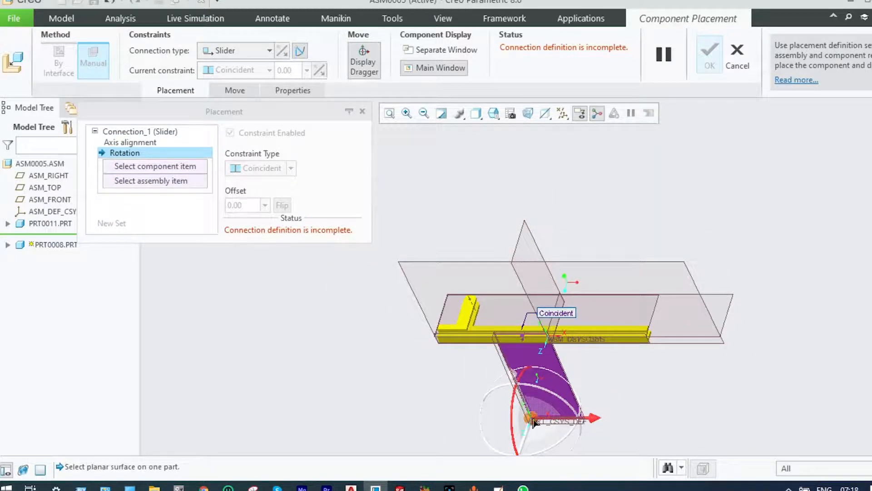
Define the slider's rotation reference between the plate's narrow pin-end face and the yellow rail's narrow lengthwise face
{"action": "left_click_drag", "start_coordinate": [531, 419], "coordinate": [523, 444]}
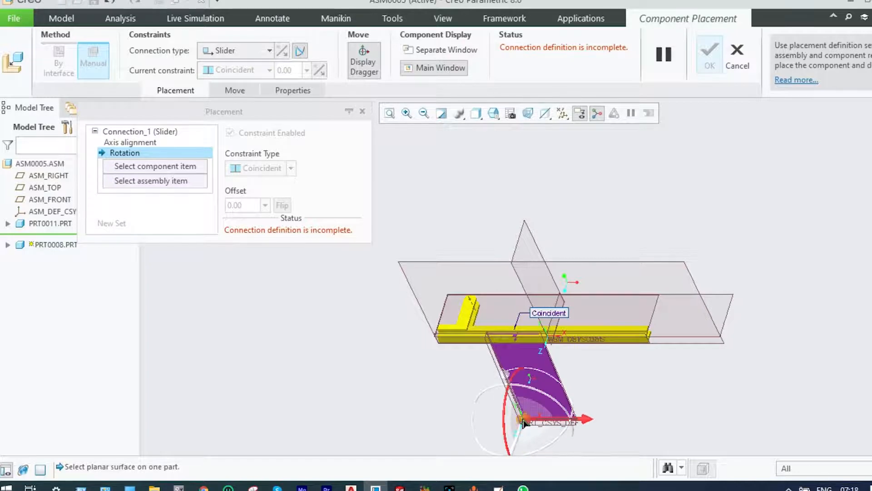
{"action": "scroll", "coordinate": [523, 352], "scroll_direction": "up", "scroll_amount": 6}
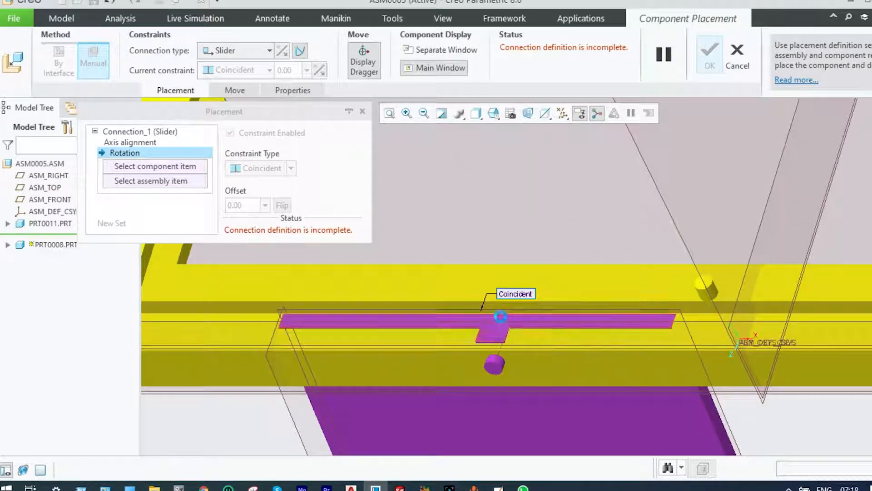
{"action": "left_click", "coordinate": [502, 323]}
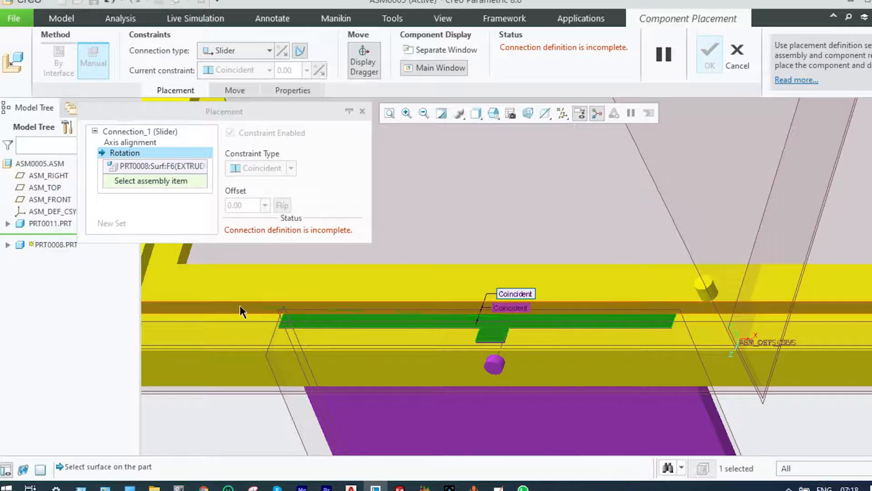
{"action": "left_click", "coordinate": [240, 307]}
{"action": "scroll", "coordinate": [411, 351], "scroll_direction": "down", "scroll_amount": 10}
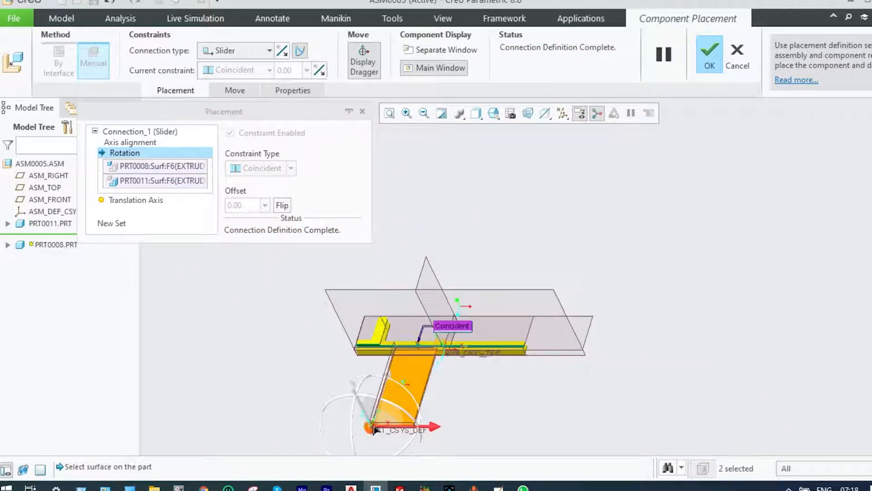
Slide the plate along the rail to the bracket end and accept its placement, leaving no other command open
{"action": "left_click_drag", "start_coordinate": [374, 428], "coordinate": [335, 426]}
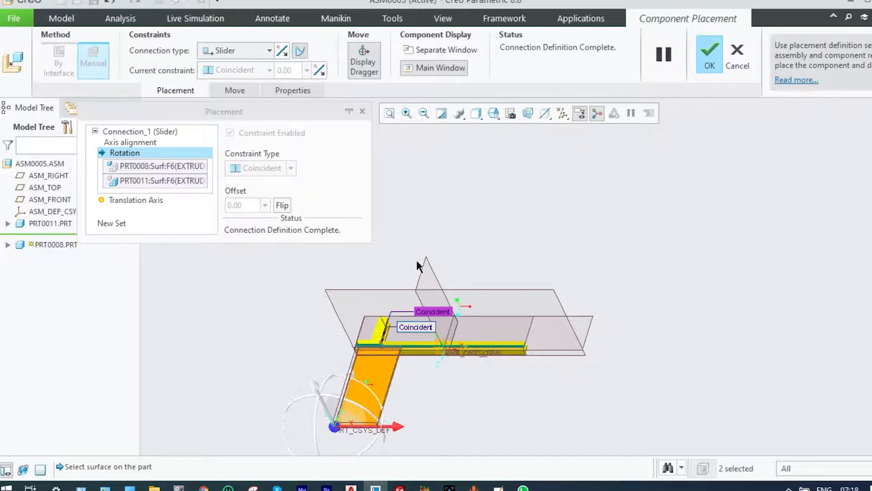
{"action": "left_click", "coordinate": [708, 54]}
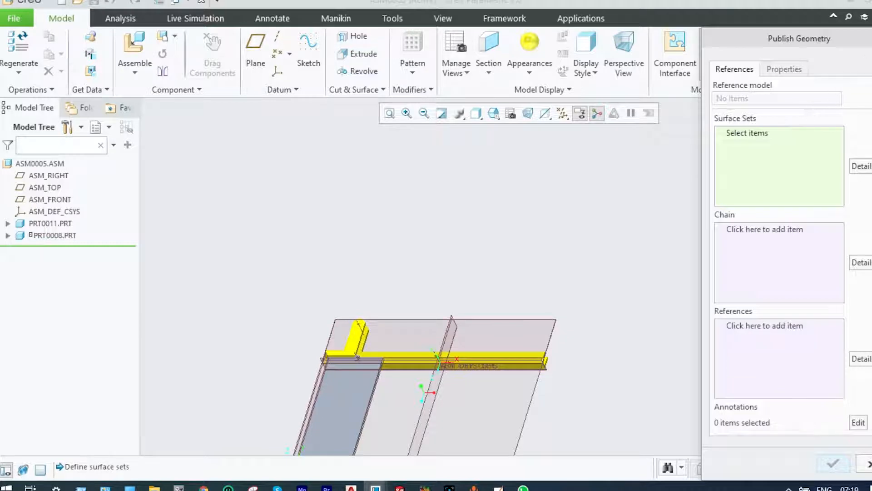
{"action": "left_click", "coordinate": [869, 464]}
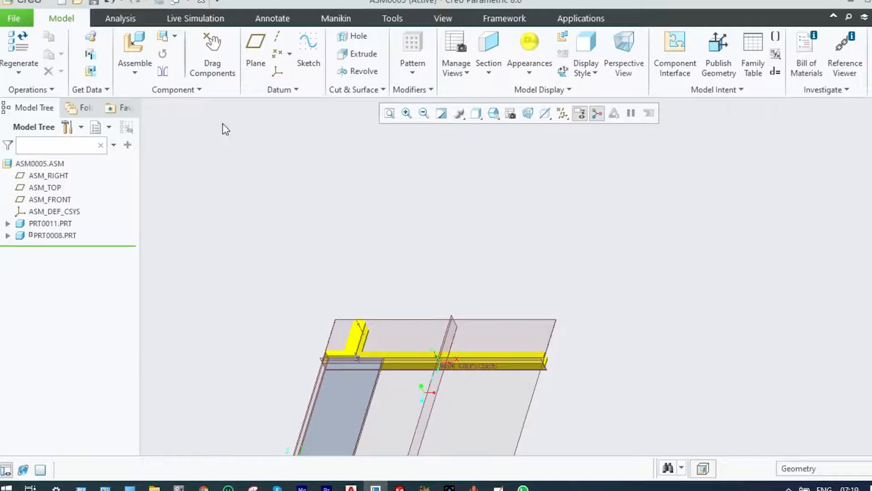
Bring a second copy of prt0008.prt into the assembly
{"action": "left_click", "coordinate": [135, 73]}
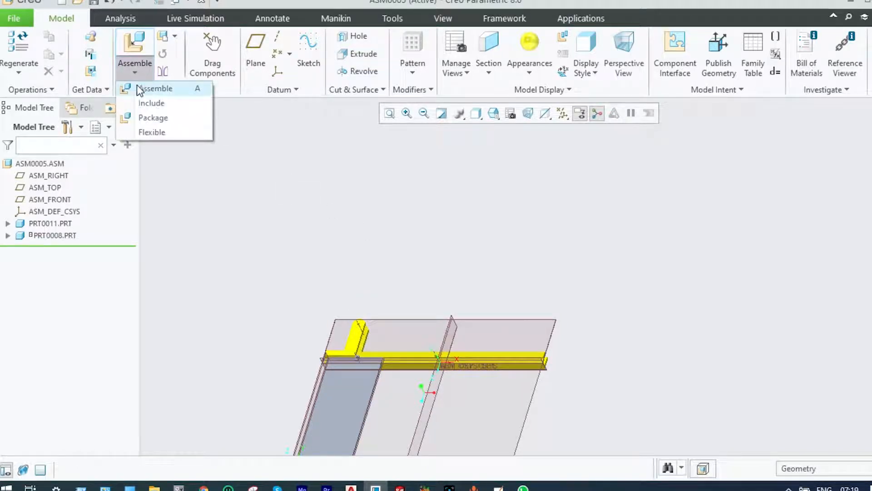
{"action": "left_click", "coordinate": [138, 86]}
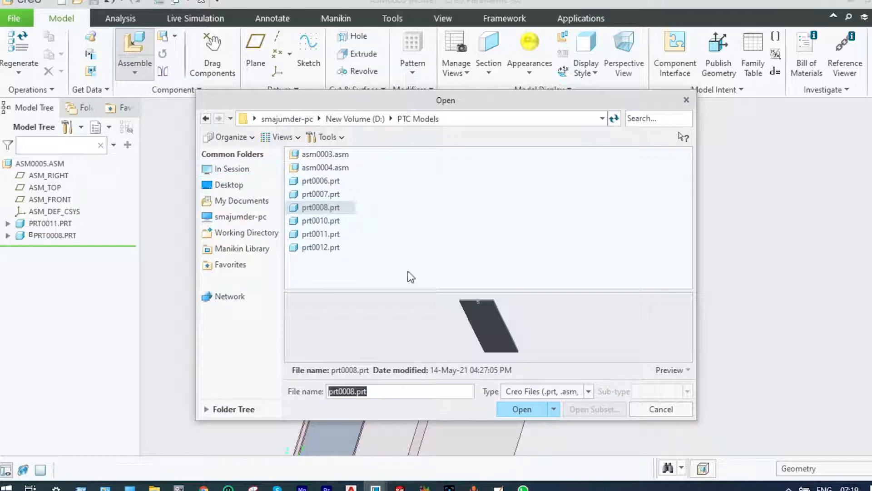
{"action": "left_click", "coordinate": [513, 408]}
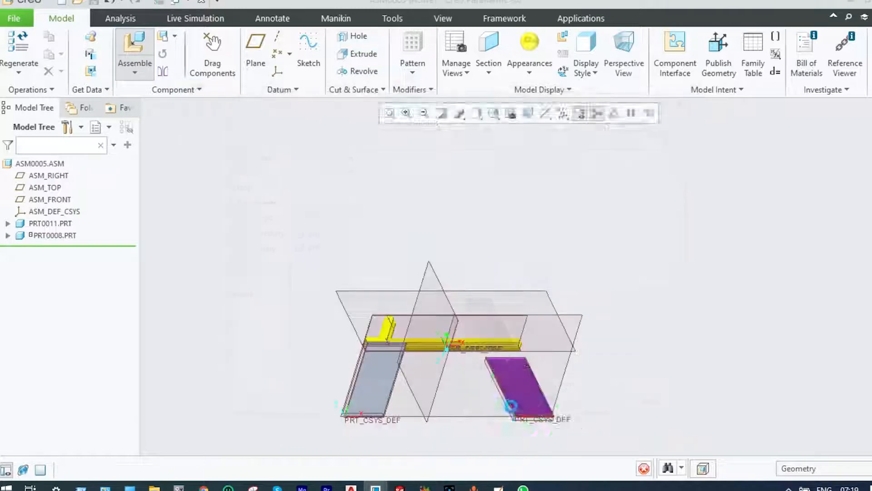
Set the second plate's connection type to Slider and align its upper edge with the rail's long front edge
{"action": "scroll", "coordinate": [505, 348], "scroll_direction": "up", "scroll_amount": 3}
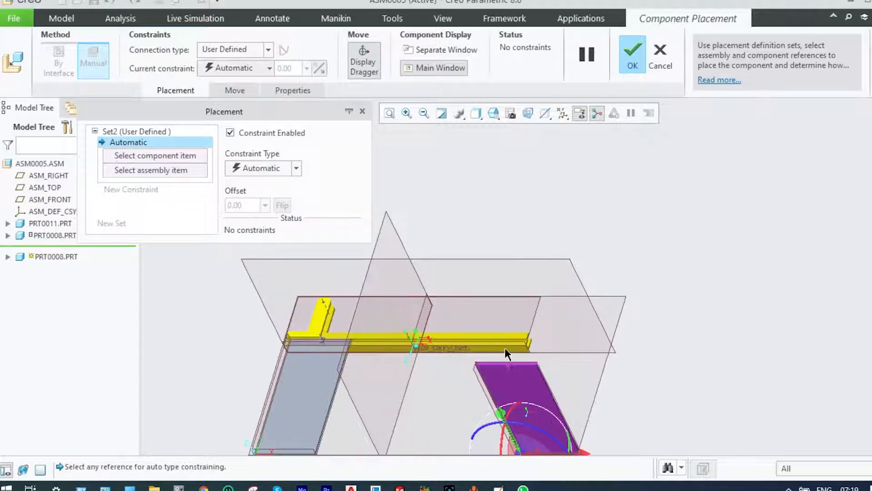
{"action": "scroll", "coordinate": [506, 348], "scroll_direction": "up", "scroll_amount": 1}
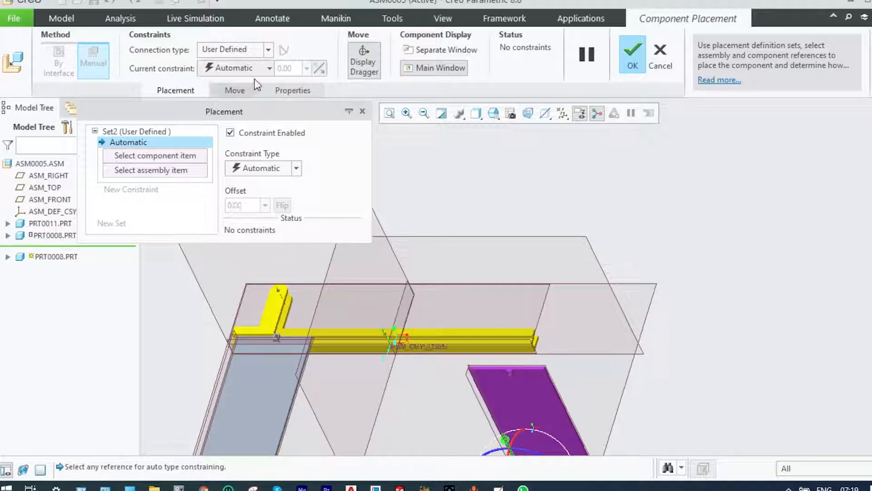
{"action": "left_click", "coordinate": [269, 50]}
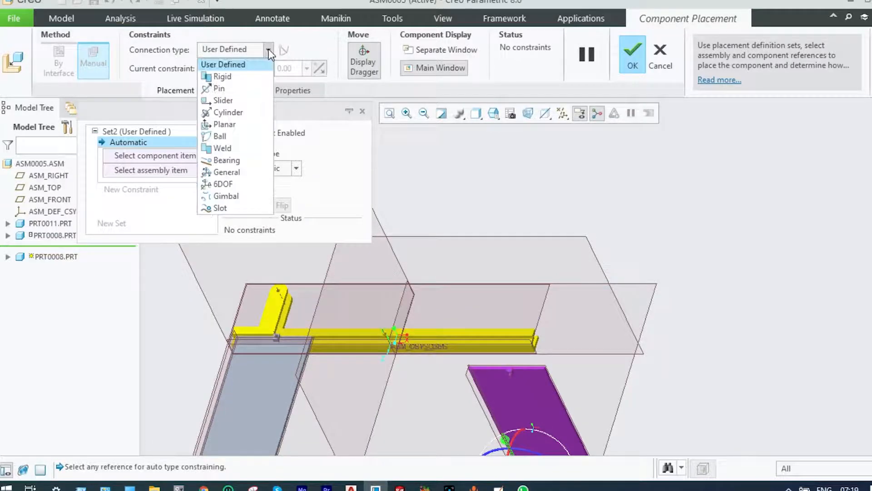
{"action": "left_click", "coordinate": [224, 100]}
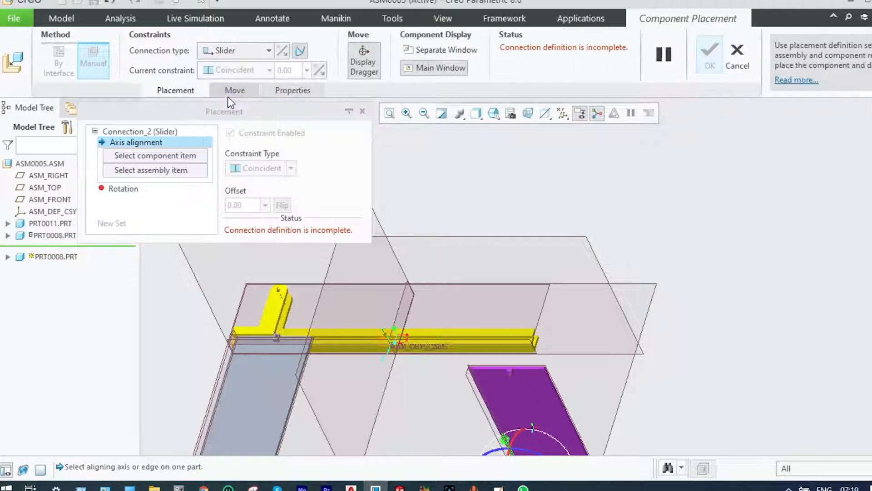
{"action": "left_click", "coordinate": [509, 368]}
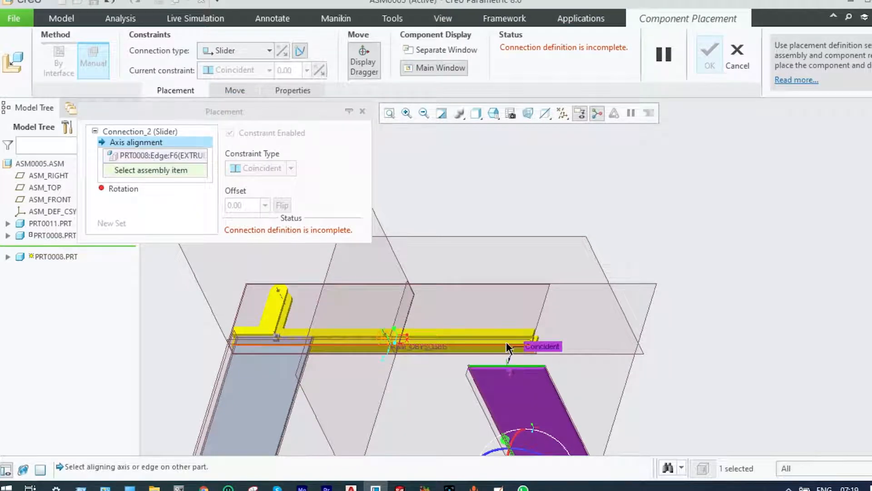
{"action": "left_click", "coordinate": [506, 338]}
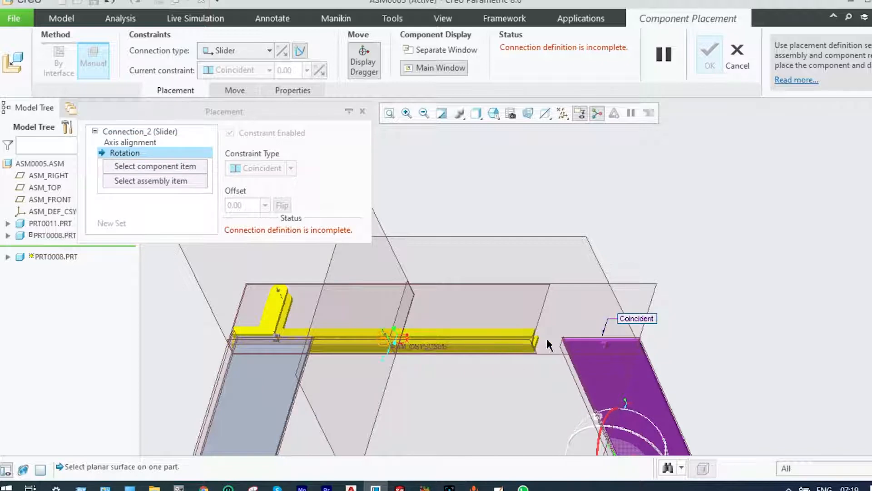
Define the second slider's rotation reference between the second plate's narrow pin-end face and the rail's narrow lengthwise face
{"action": "left_click", "coordinate": [581, 342]}
{"action": "scroll", "coordinate": [506, 343], "scroll_direction": "down", "scroll_amount": 3}
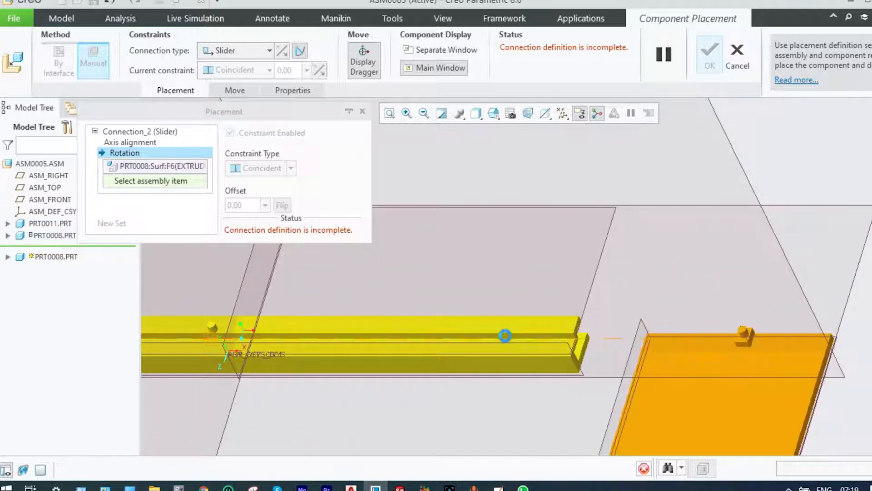
{"action": "left_click", "coordinate": [507, 342]}
{"action": "scroll", "coordinate": [569, 344], "scroll_direction": "up", "scroll_amount": 3}
{"action": "scroll", "coordinate": [569, 344], "scroll_direction": "up", "scroll_amount": 3}
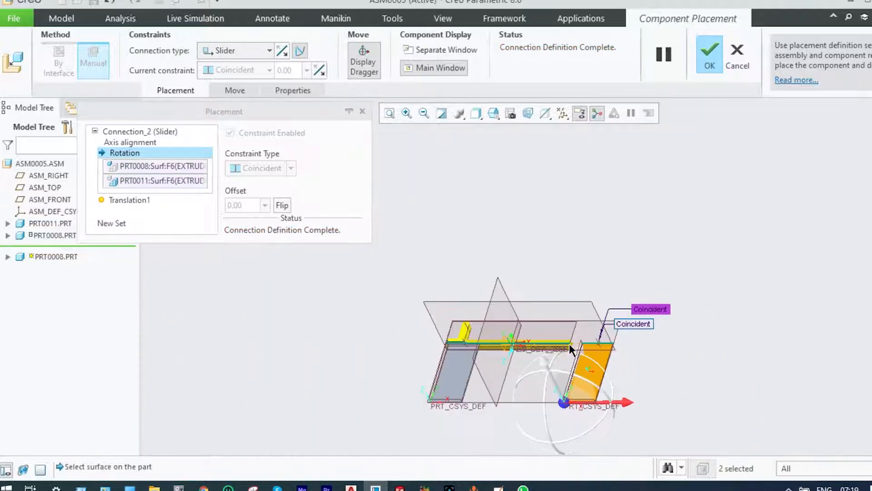
Slide the second plate onto the rail near the end opposite the bracket and accept its placement
{"action": "left_click_drag", "start_coordinate": [564, 402], "coordinate": [510, 407]}
{"action": "scroll", "coordinate": [527, 355], "scroll_direction": "down", "scroll_amount": 6}
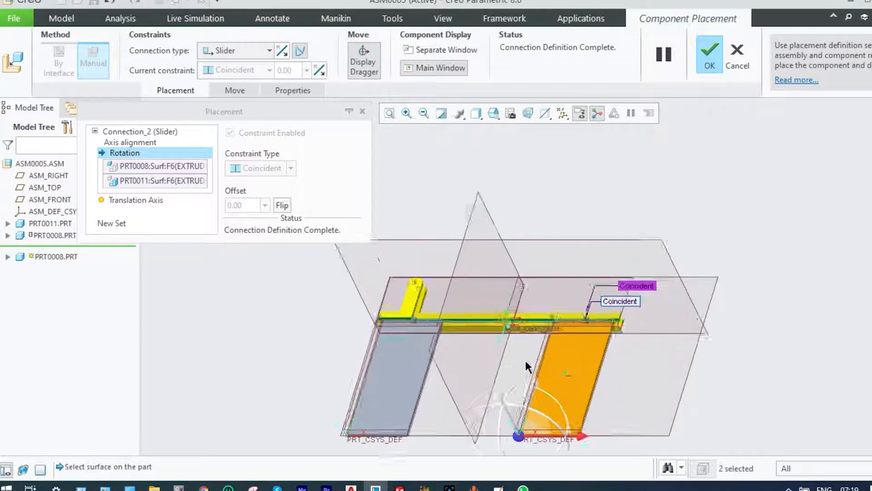
{"action": "scroll", "coordinate": [535, 345], "scroll_direction": "up", "scroll_amount": 6}
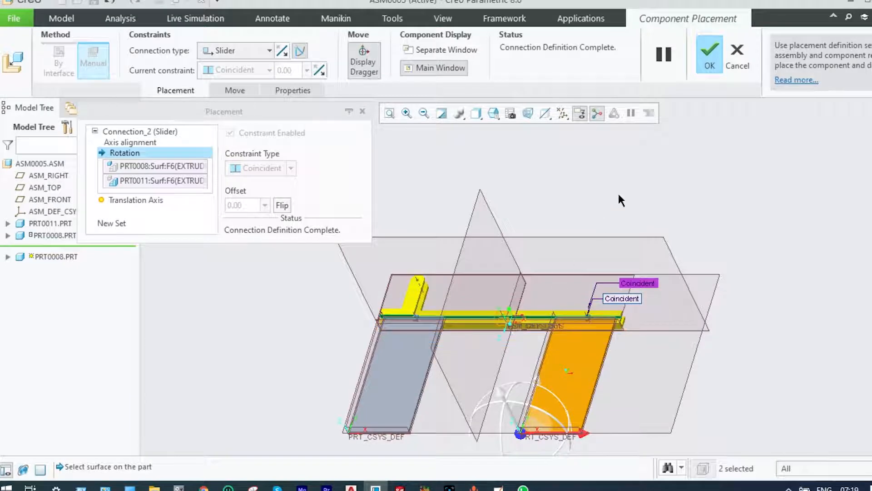
{"action": "left_click", "coordinate": [702, 51]}
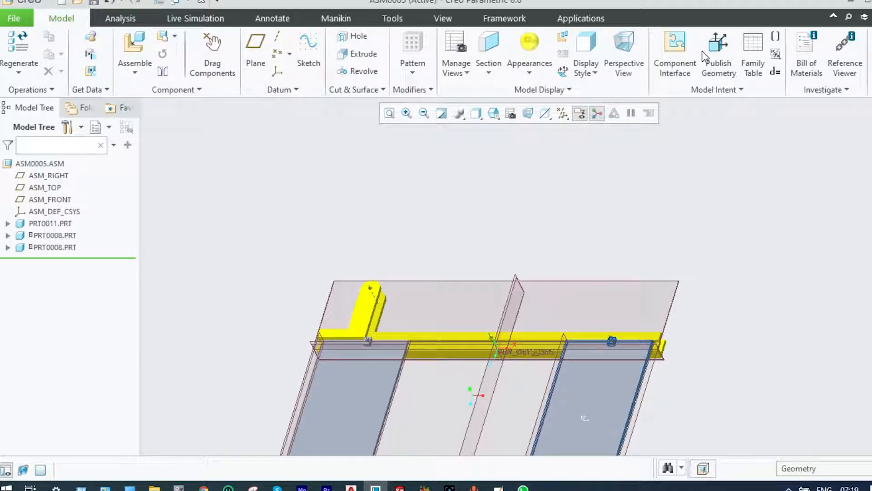
Bring the link part prt0007.prt into the assembly and move it between the two plates, below the rail
{"action": "left_click", "coordinate": [140, 74]}
{"action": "left_click", "coordinate": [139, 87]}
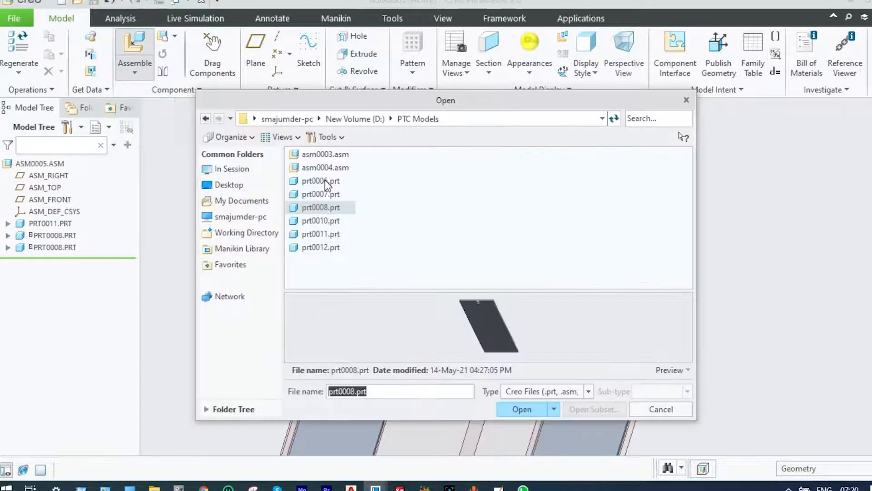
{"action": "left_click", "coordinate": [321, 194]}
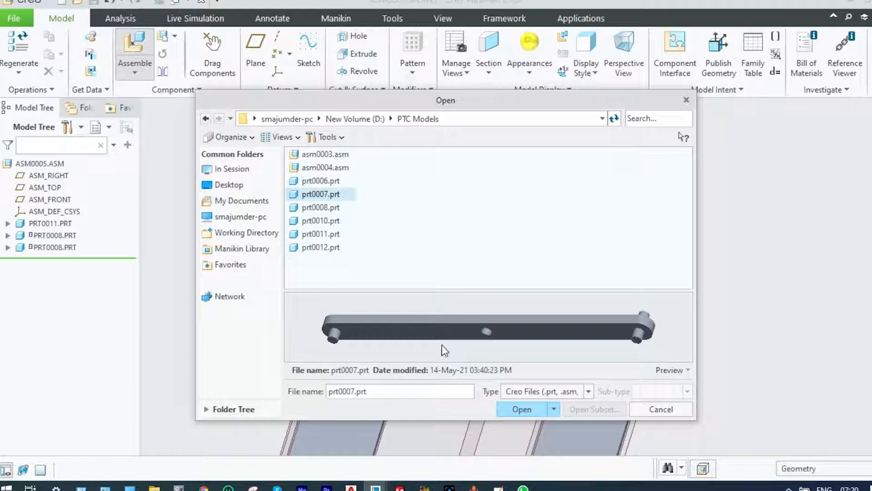
{"action": "left_click", "coordinate": [513, 409]}
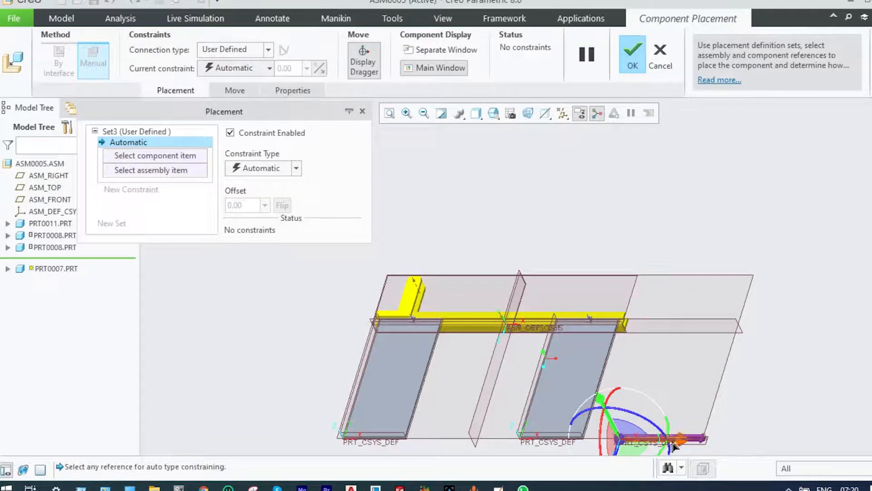
{"action": "left_click_drag", "start_coordinate": [621, 440], "coordinate": [503, 358]}
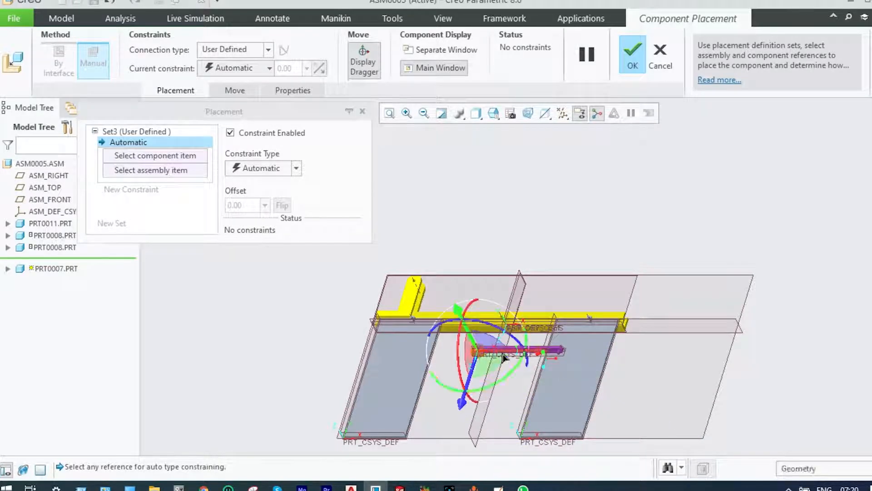
Rotate the link to a diagonal orientation and position its centre hole close to the rail's middle pin
{"action": "scroll", "coordinate": [503, 358], "scroll_direction": "up", "scroll_amount": 3}
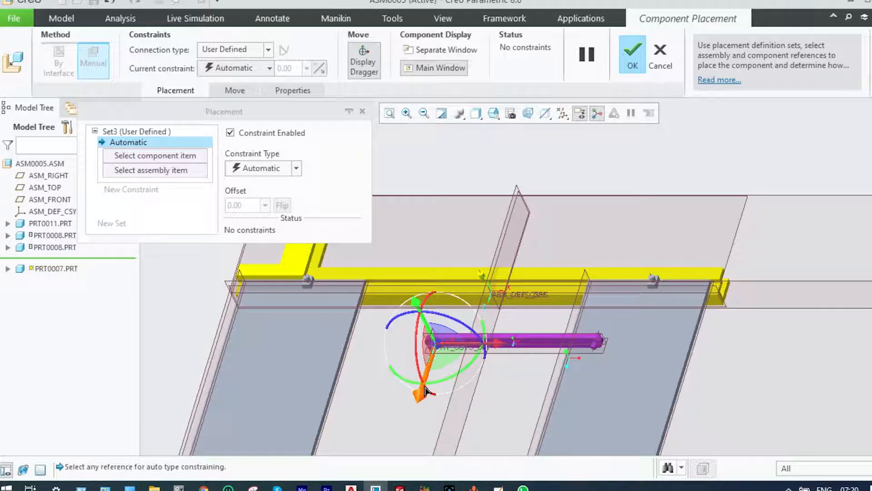
{"action": "left_click_drag", "start_coordinate": [423, 389], "coordinate": [424, 307]}
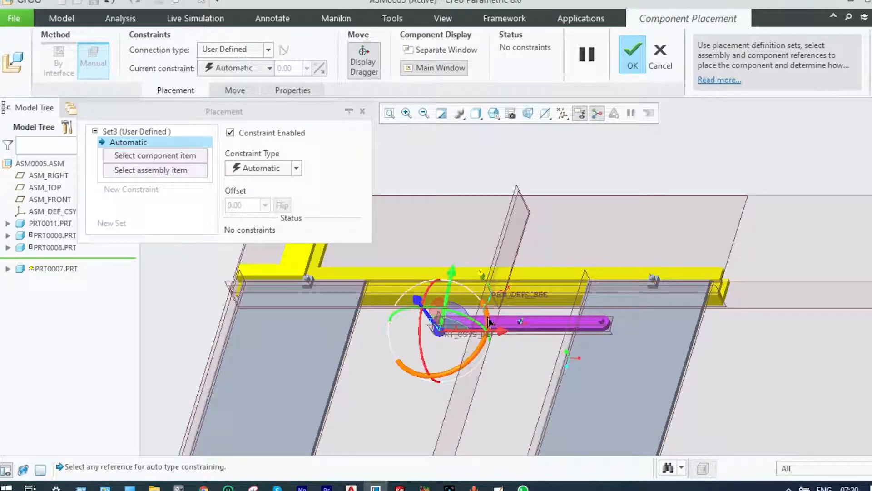
{"action": "left_click_drag", "start_coordinate": [488, 320], "coordinate": [464, 287]}
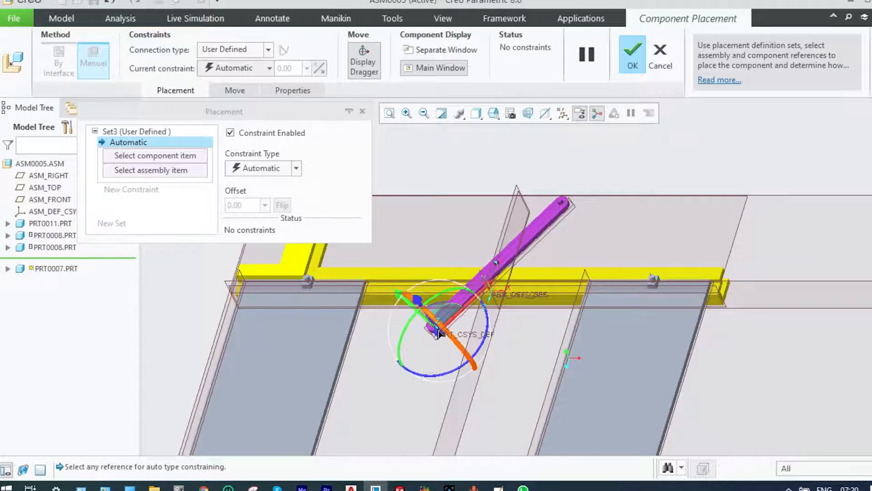
{"action": "left_click_drag", "start_coordinate": [439, 334], "coordinate": [432, 336]}
{"action": "scroll", "coordinate": [520, 275], "scroll_direction": "down", "scroll_amount": 3}
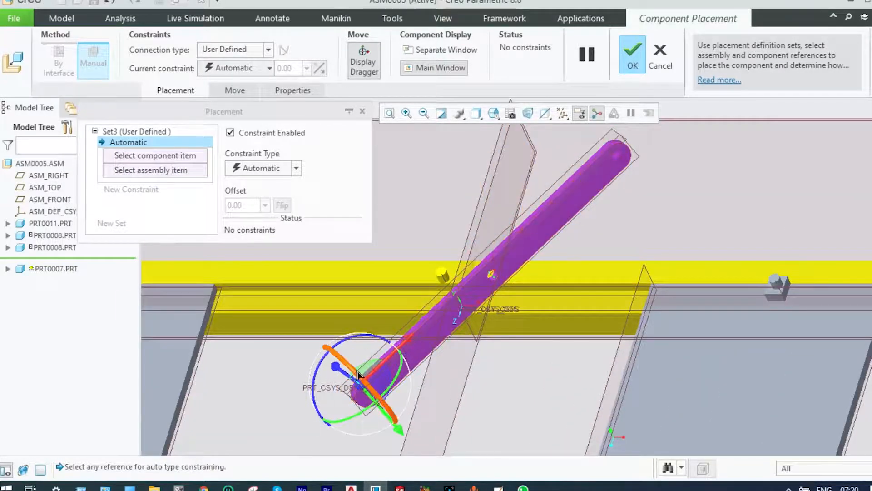
{"action": "left_click_drag", "start_coordinate": [357, 375], "coordinate": [455, 468]}
{"action": "left_click_drag", "start_coordinate": [374, 392], "coordinate": [410, 438]}
{"action": "scroll", "coordinate": [389, 331], "scroll_direction": "up", "scroll_amount": 2}
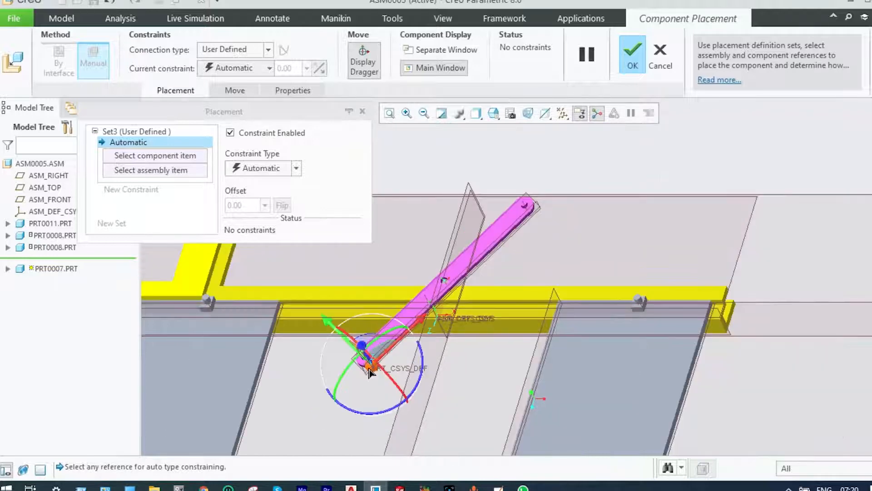
{"action": "left_click_drag", "start_coordinate": [367, 368], "coordinate": [356, 404]}
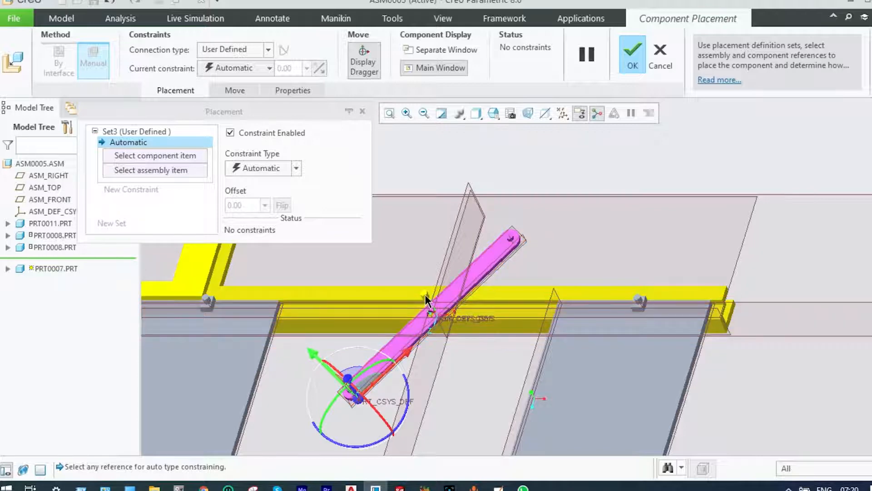
Set the link's connection type to Pin and define its axis alignment between the rail's middle pin and the link's centre hole
{"action": "left_click", "coordinate": [269, 50]}
{"action": "left_click", "coordinate": [238, 87]}
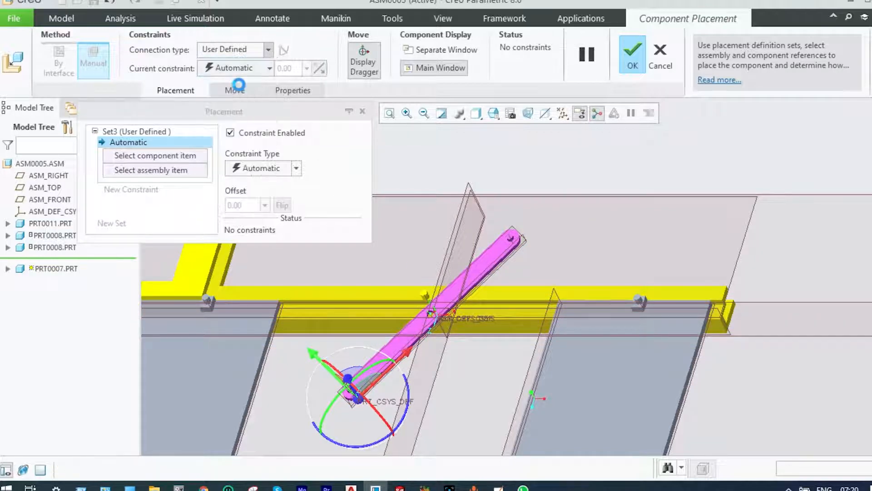
{"action": "scroll", "coordinate": [438, 298], "scroll_direction": "up", "scroll_amount": 5}
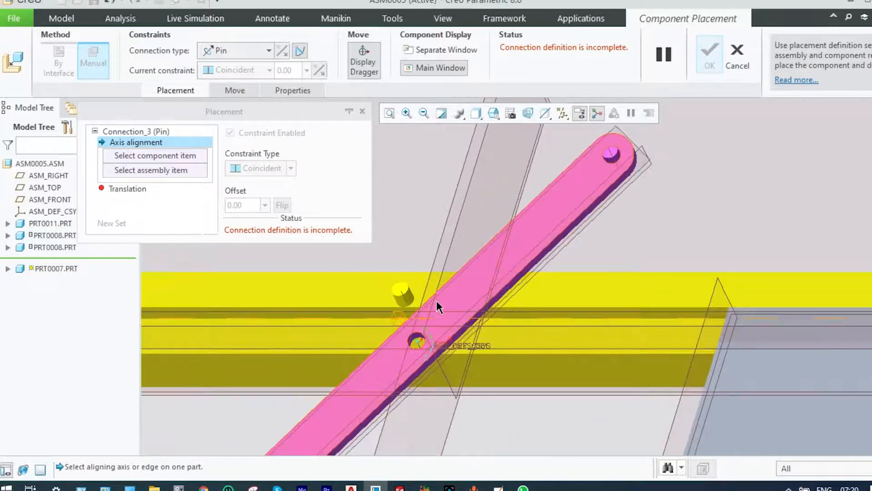
{"action": "left_click", "coordinate": [391, 295]}
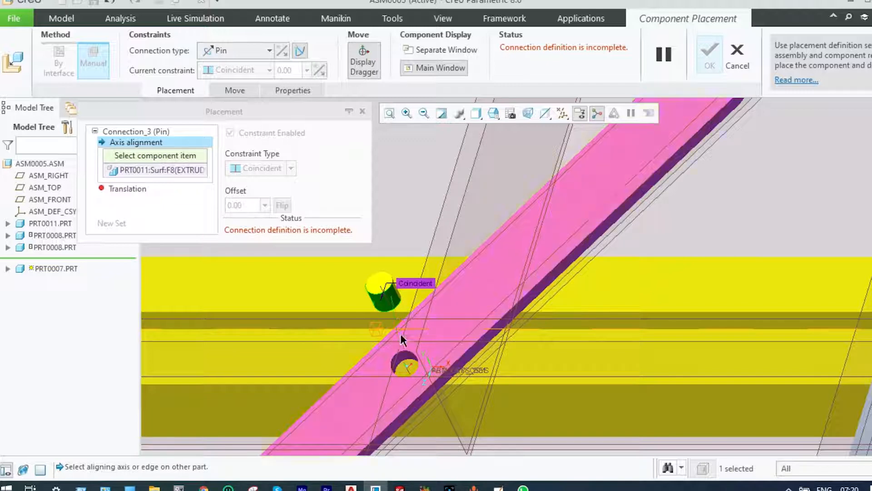
{"action": "left_click", "coordinate": [400, 362]}
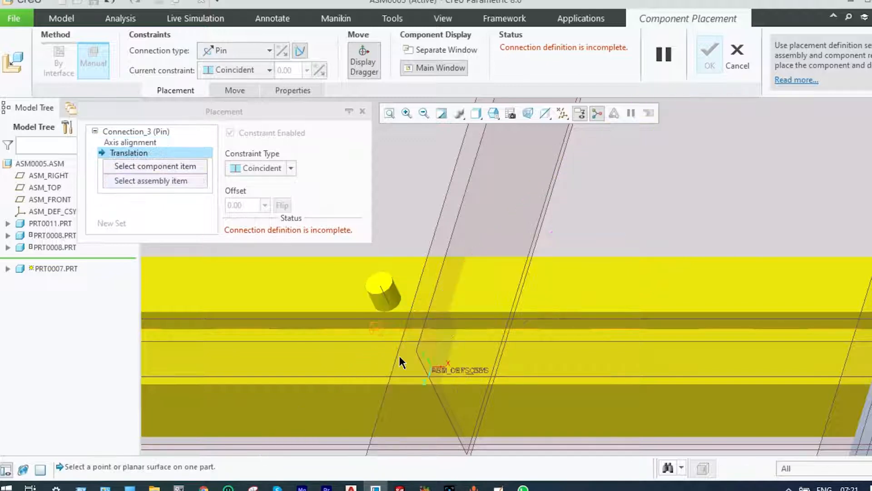
Define the link's pin translation by making its front face coincident with the end face of the rail's middle pin, and accept the placement
{"action": "scroll", "coordinate": [469, 327], "scroll_direction": "down", "scroll_amount": 5}
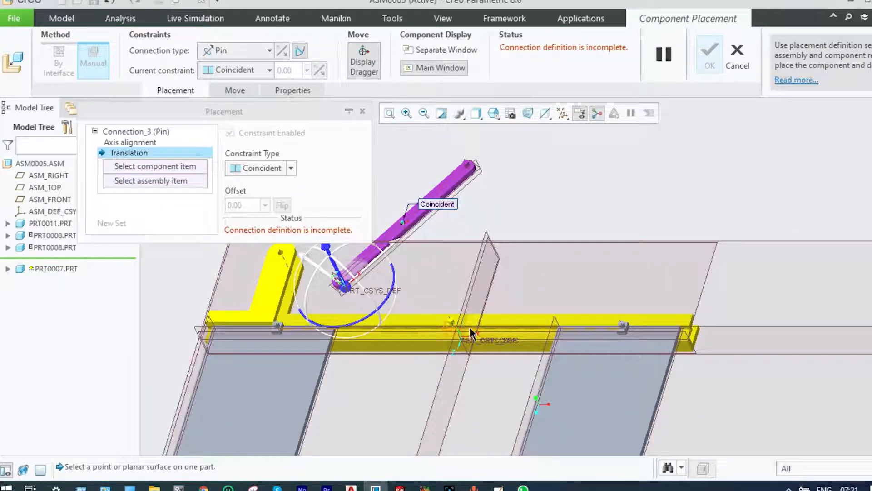
{"action": "scroll", "coordinate": [451, 312], "scroll_direction": "up", "scroll_amount": 3}
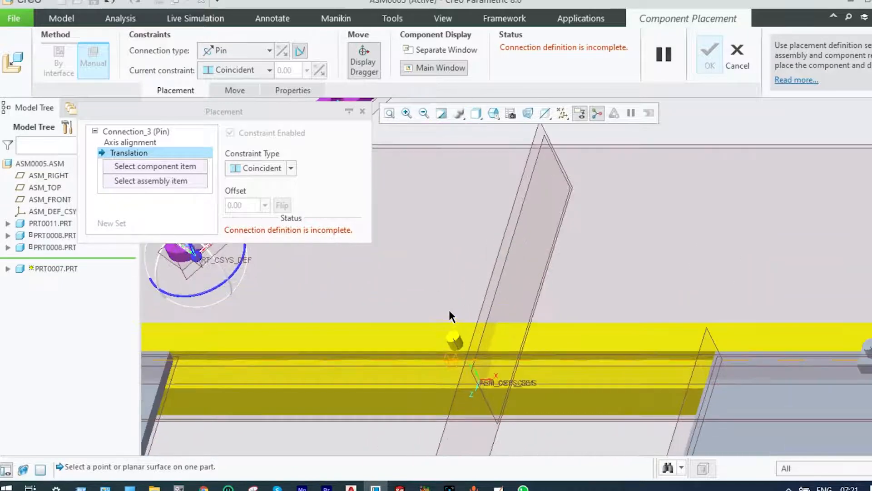
{"action": "left_click", "coordinate": [451, 335]}
{"action": "scroll", "coordinate": [452, 327], "scroll_direction": "down", "scroll_amount": 5}
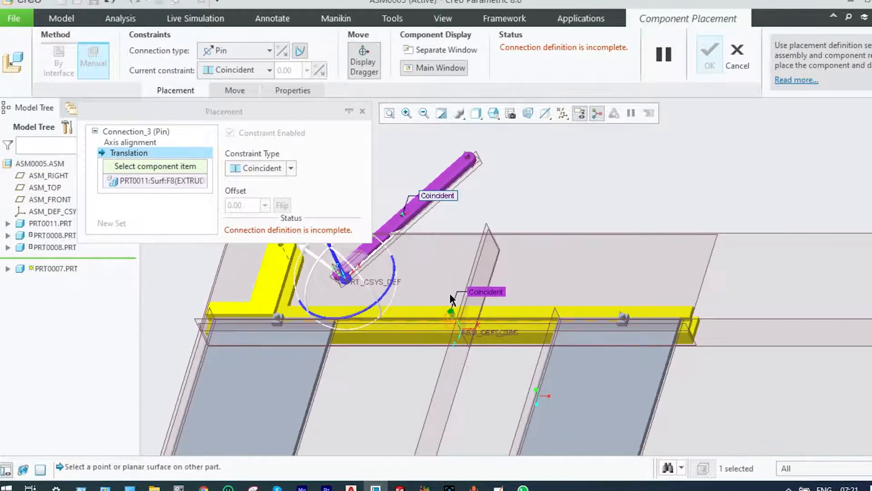
{"action": "scroll", "coordinate": [427, 259], "scroll_direction": "up", "scroll_amount": 5}
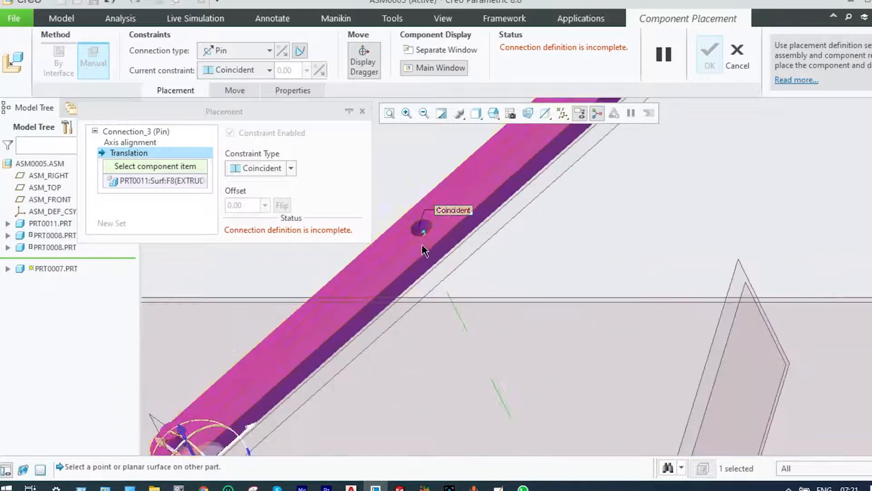
{"action": "left_click", "coordinate": [422, 252]}
{"action": "scroll", "coordinate": [454, 280], "scroll_direction": "down", "scroll_amount": 5}
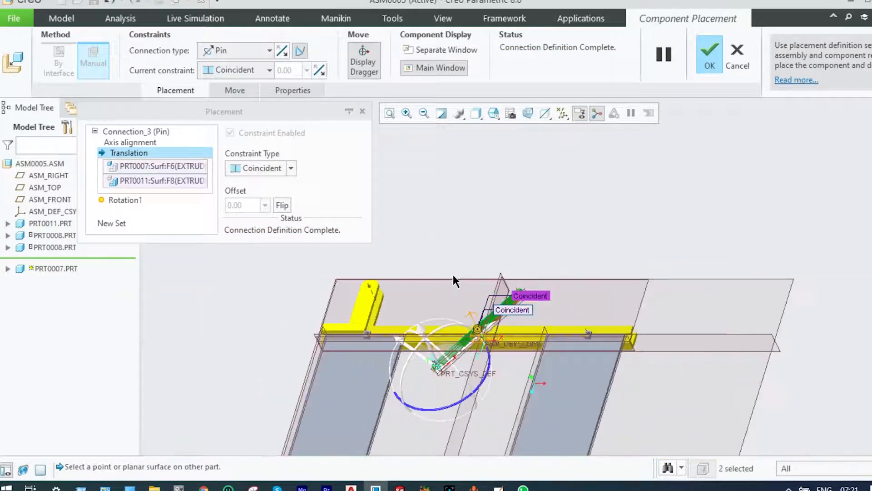
{"action": "scroll", "coordinate": [476, 330], "scroll_direction": "up", "scroll_amount": 4}
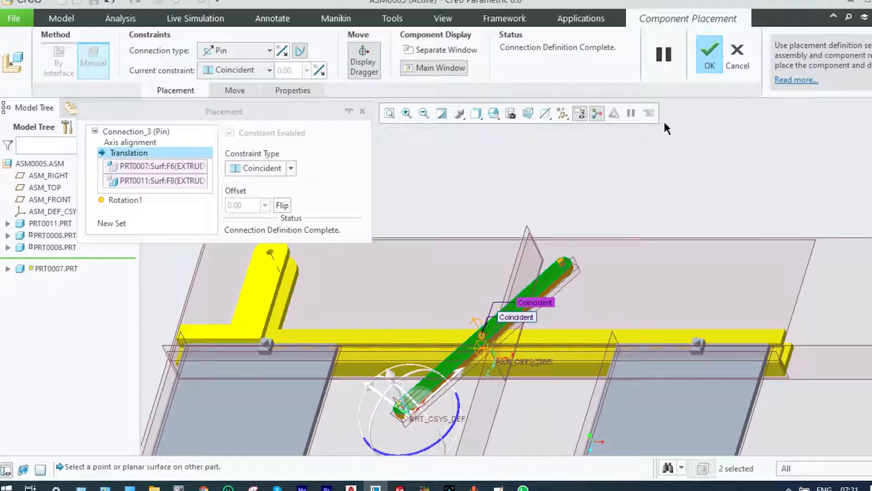
{"action": "left_click", "coordinate": [709, 57]}
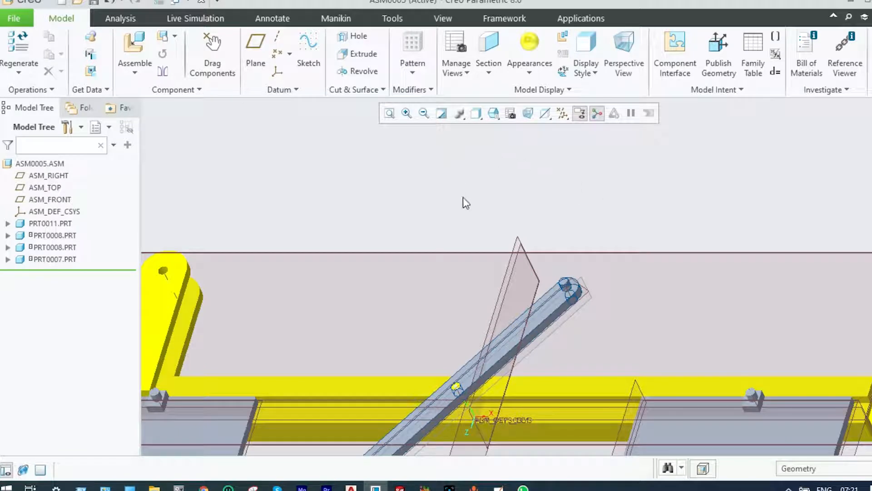
Bring the part prt0006.prt into the assembly and move it above the rail, beside the bracket
{"action": "scroll", "coordinate": [479, 240], "scroll_direction": "down", "scroll_amount": 3}
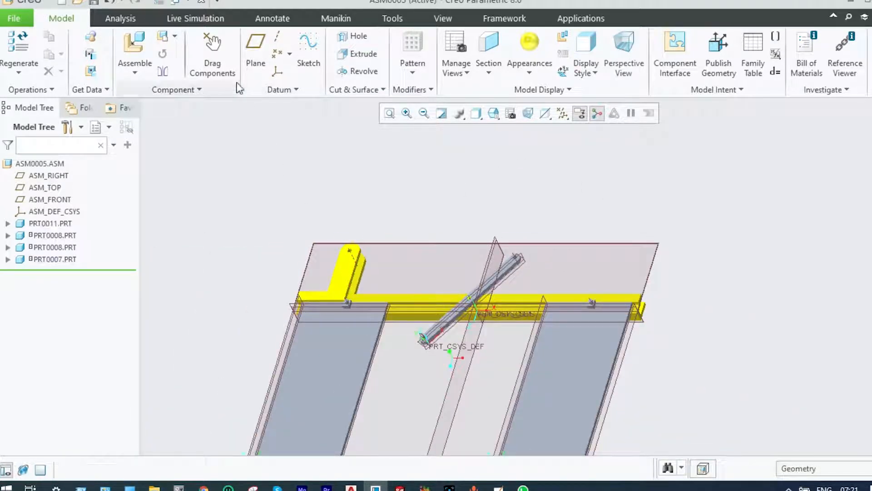
{"action": "left_click", "coordinate": [135, 72]}
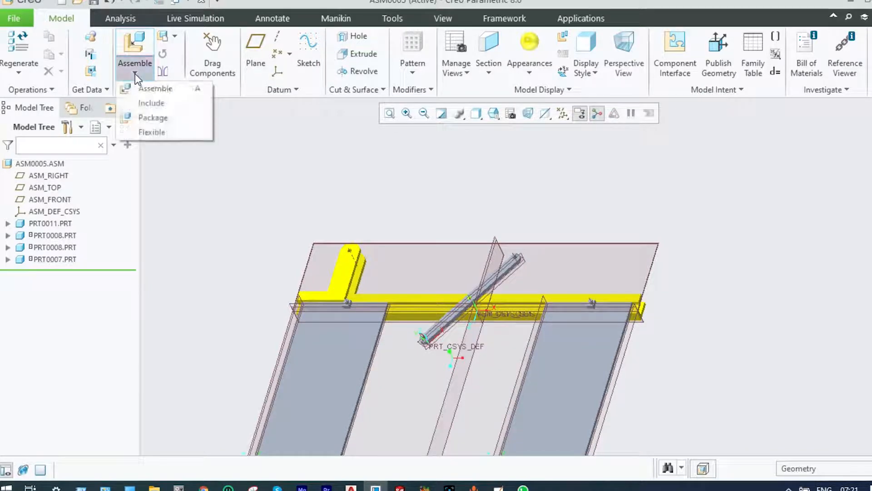
{"action": "left_click", "coordinate": [141, 89]}
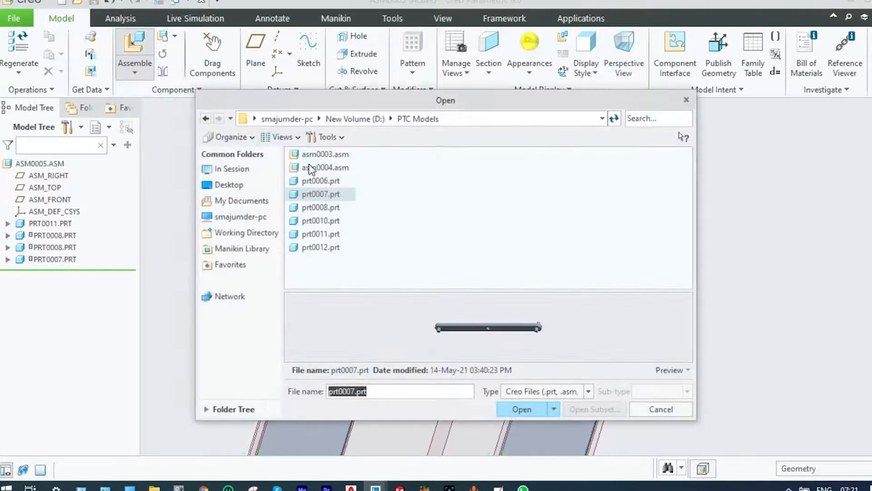
{"action": "left_click", "coordinate": [315, 182]}
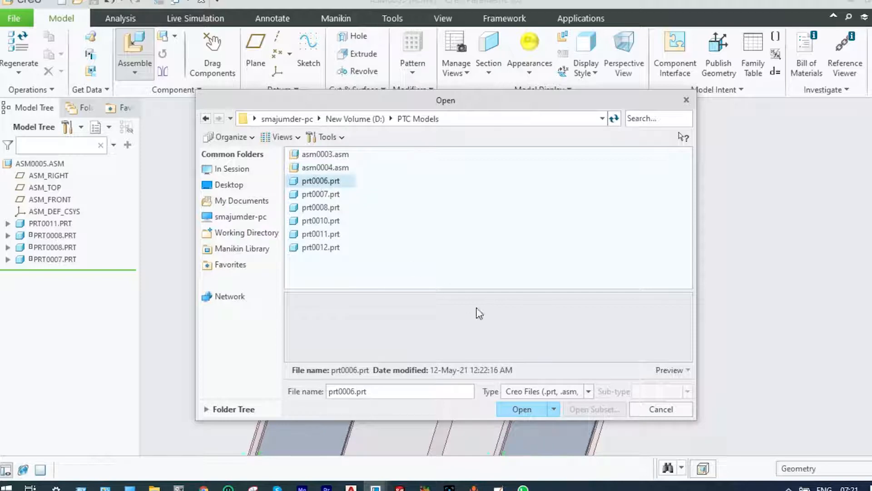
{"action": "left_click", "coordinate": [523, 408]}
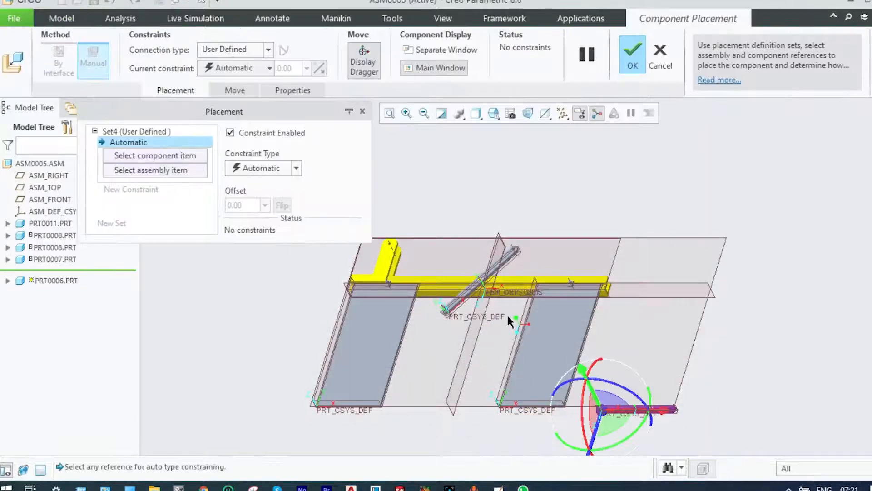
{"action": "left_click_drag", "start_coordinate": [599, 410], "coordinate": [413, 244]}
{"action": "scroll", "coordinate": [456, 240], "scroll_direction": "down", "scroll_amount": 3}
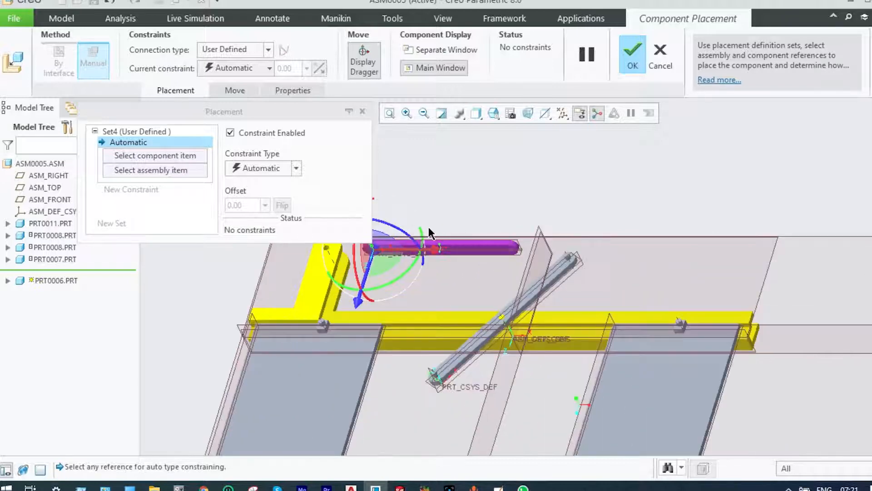
Move the prt0006 link beside the bracket-side plate's pin and rotate it so its far end meets the diagonal link's lower end
{"action": "scroll", "coordinate": [429, 229], "scroll_direction": "down", "scroll_amount": 2}
{"action": "scroll", "coordinate": [428, 229], "scroll_direction": "up", "scroll_amount": 2}
{"action": "left_click_drag", "start_coordinate": [359, 279], "coordinate": [366, 235]}
{"action": "scroll", "coordinate": [334, 348], "scroll_direction": "down", "scroll_amount": 4}
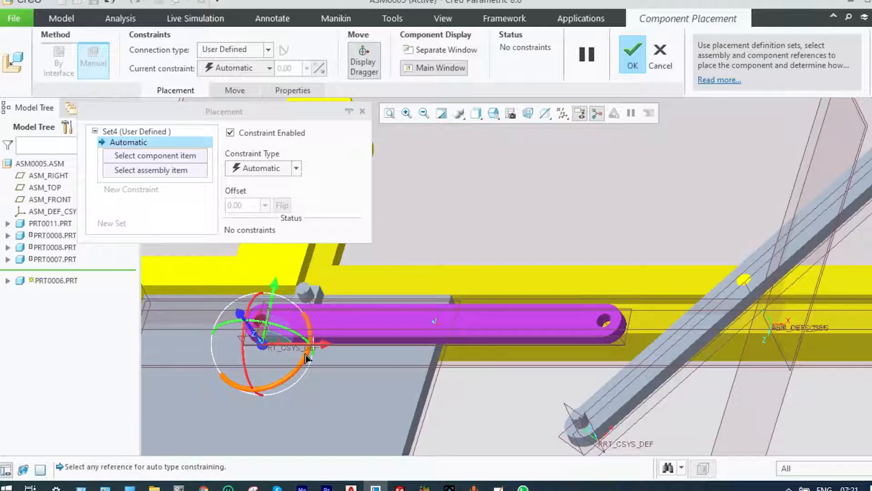
{"action": "left_click_drag", "start_coordinate": [313, 354], "coordinate": [295, 367]}
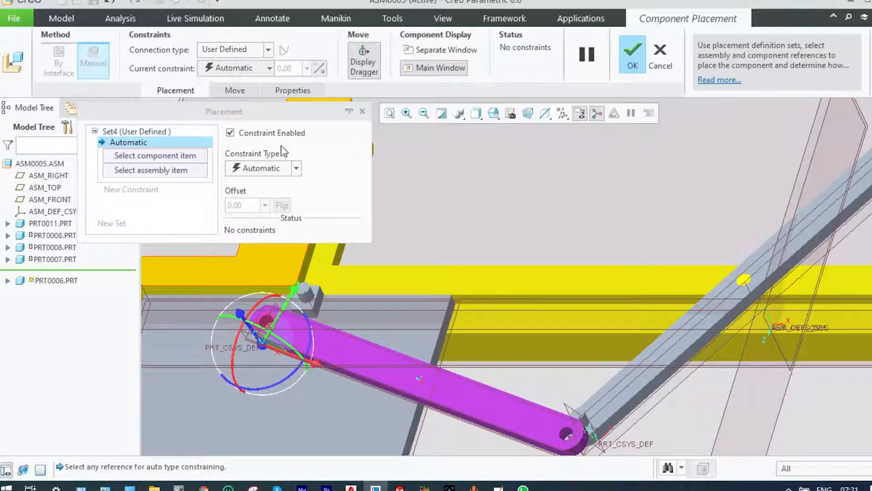
Set the prt0006 link's connection type to Pin and align its near hole's axis with the bracket-side plate's pin
{"action": "left_click", "coordinate": [269, 50]}
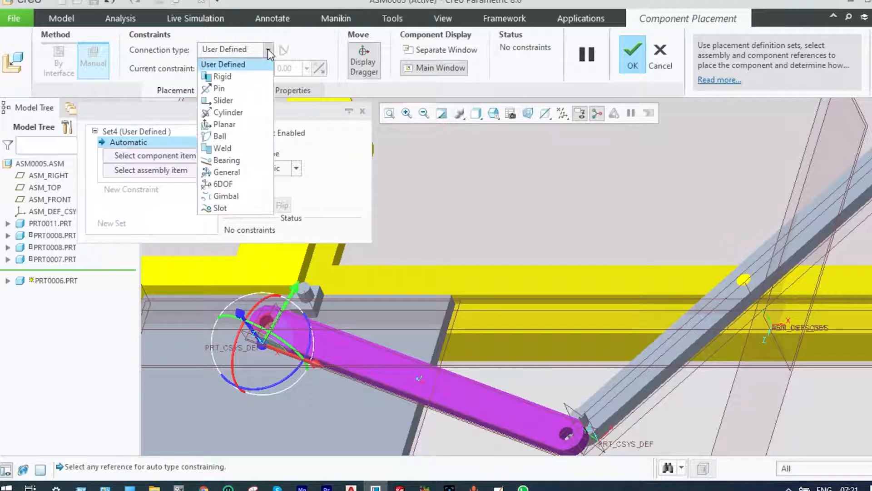
{"action": "left_click", "coordinate": [232, 88]}
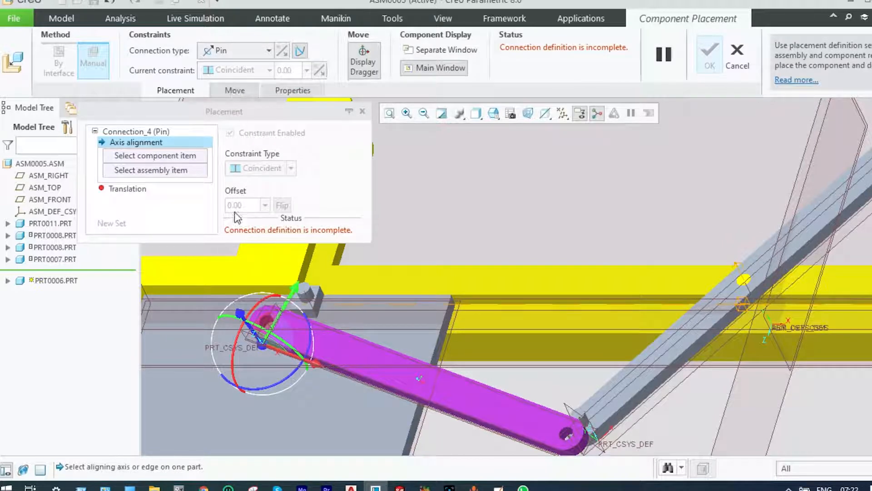
{"action": "scroll", "coordinate": [313, 308], "scroll_direction": "down", "scroll_amount": 2}
{"action": "scroll", "coordinate": [313, 308], "scroll_direction": "down", "scroll_amount": 2}
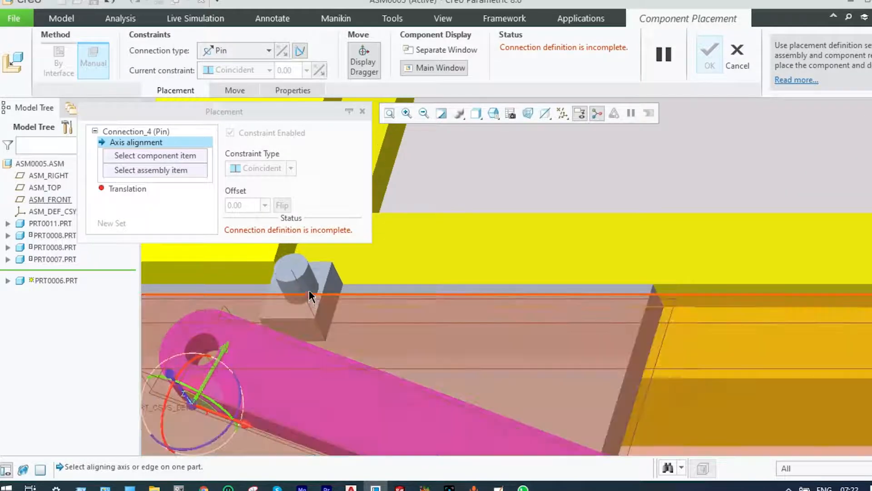
{"action": "left_click", "coordinate": [309, 288]}
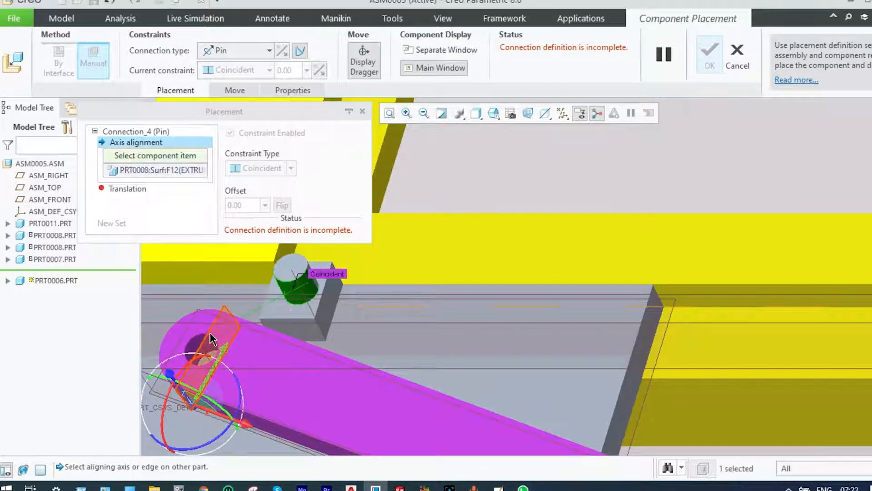
{"action": "left_click", "coordinate": [195, 341]}
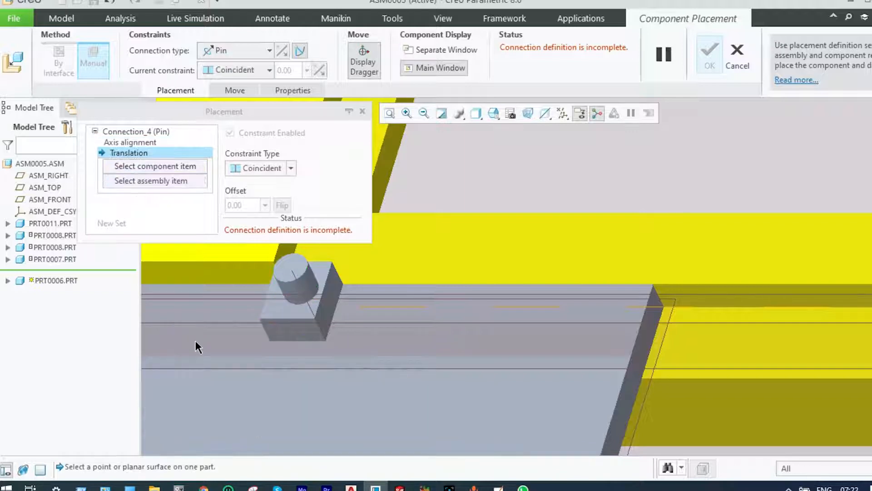
Define the pin's translation by making the prt0006 link's front face coincident with the end face of the plate's pin
{"action": "scroll", "coordinate": [427, 261], "scroll_direction": "up", "scroll_amount": 5}
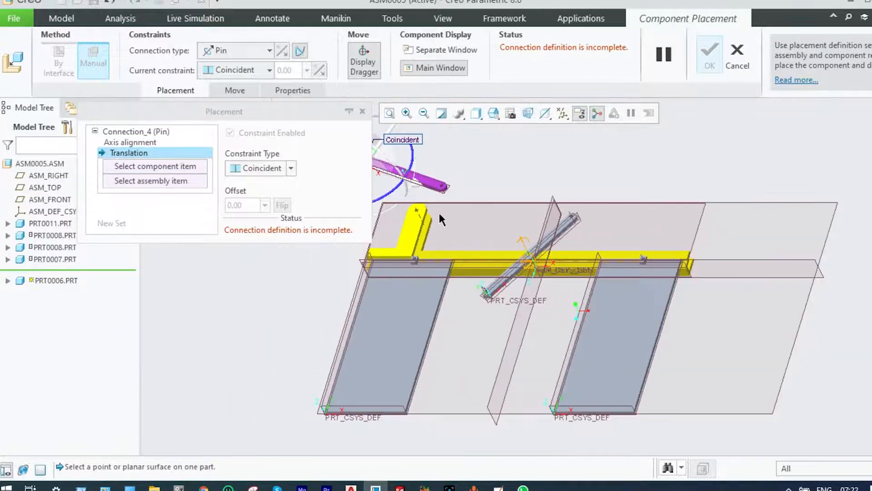
{"action": "scroll", "coordinate": [406, 184], "scroll_direction": "down", "scroll_amount": 6}
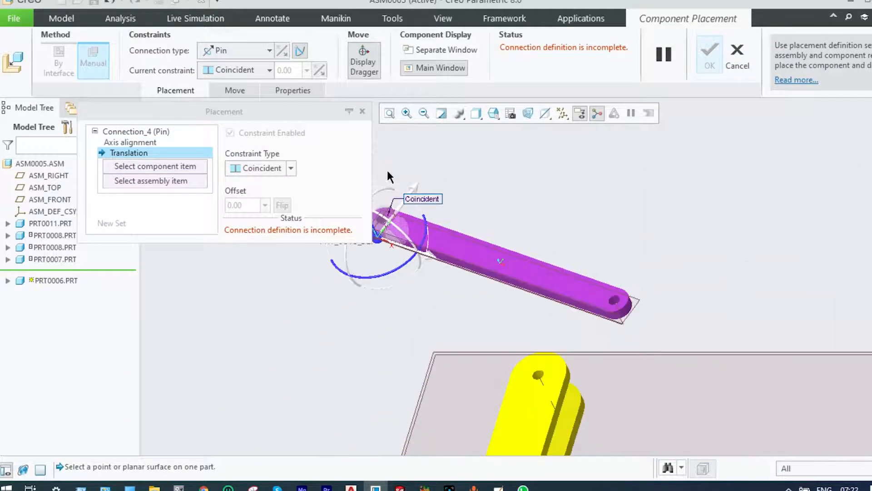
{"action": "left_click", "coordinate": [422, 269]}
{"action": "scroll", "coordinate": [422, 269], "scroll_direction": "up", "scroll_amount": 5}
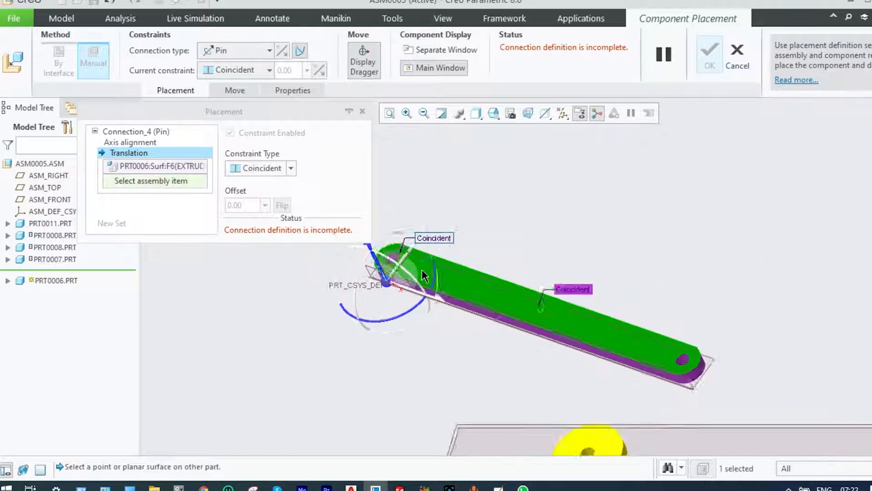
{"action": "scroll", "coordinate": [473, 350], "scroll_direction": "down", "scroll_amount": 8}
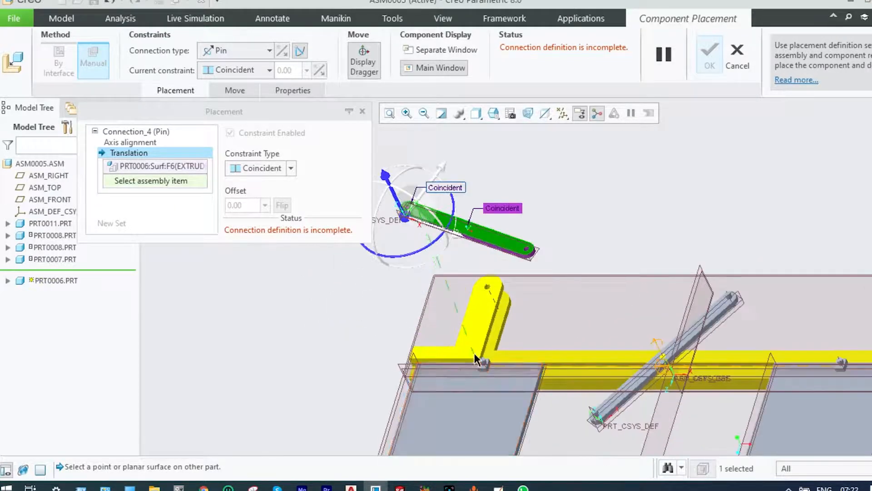
{"action": "left_click", "coordinate": [498, 374]}
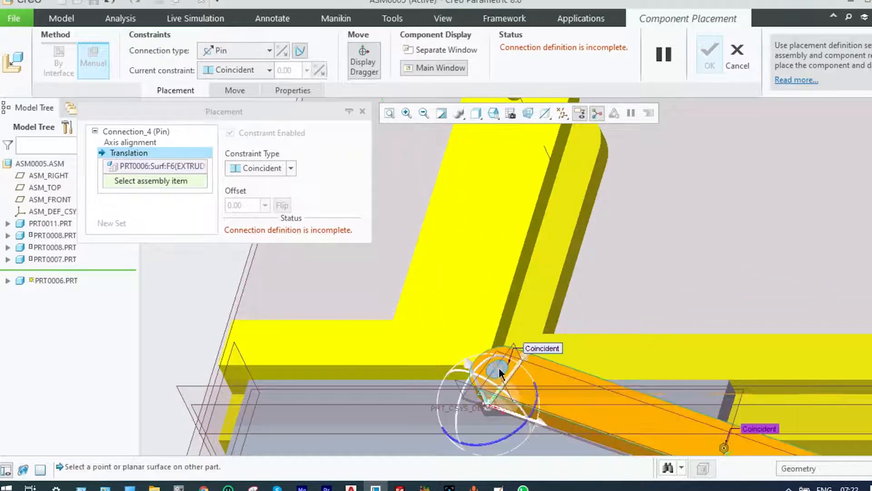
{"action": "scroll", "coordinate": [499, 370], "scroll_direction": "up", "scroll_amount": 6}
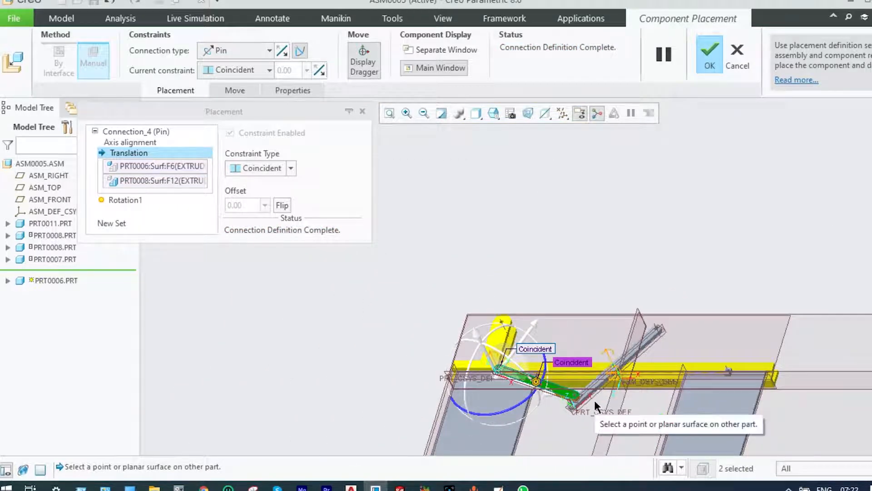
Add a second Pin connection set and align the prt0006 link's far hole with the pin on the diagonal link's lower end
{"action": "scroll", "coordinate": [573, 405], "scroll_direction": "down", "scroll_amount": 6}
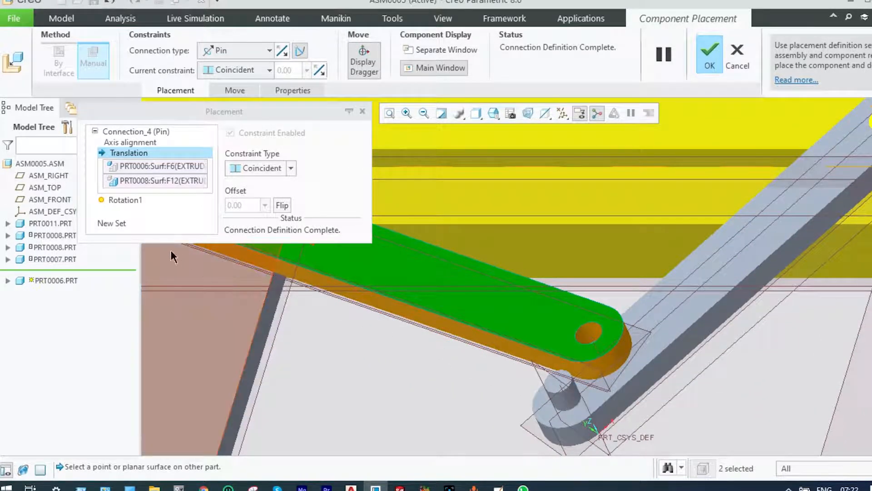
{"action": "left_click", "coordinate": [110, 222]}
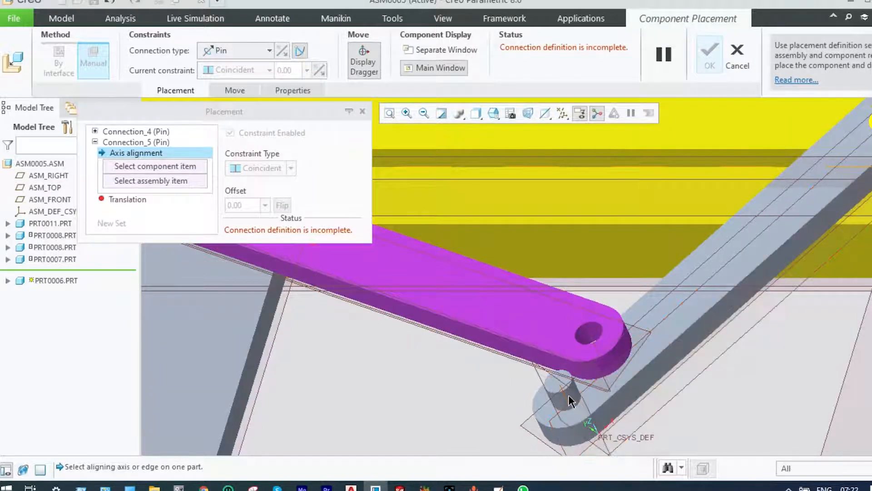
{"action": "scroll", "coordinate": [571, 393], "scroll_direction": "down", "scroll_amount": 5}
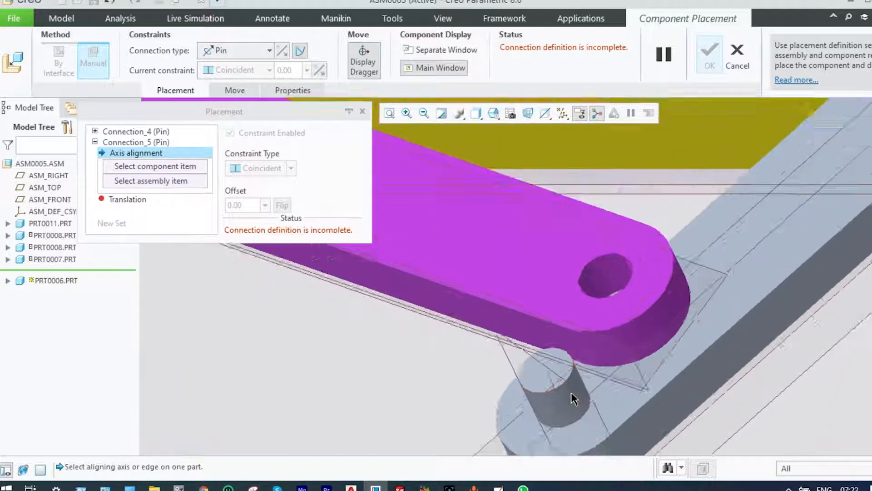
{"action": "left_click", "coordinate": [566, 394]}
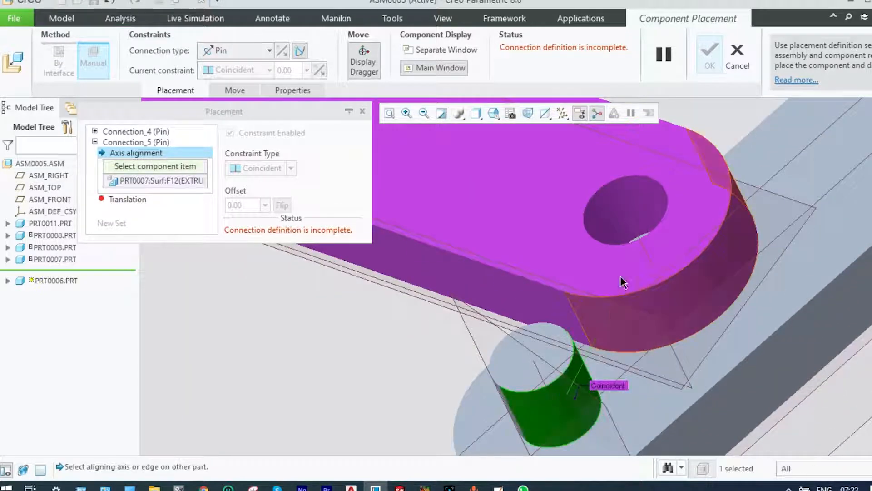
{"action": "left_click", "coordinate": [634, 200]}
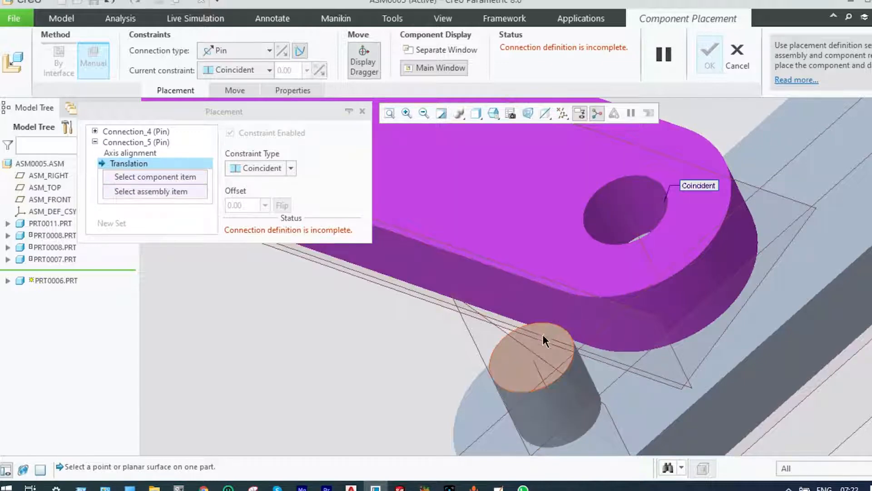
Define the second pin's translation with the prt0006 link's front face coincident to the diagonal link's pin end face, and accept the placement
{"action": "left_click", "coordinate": [521, 357]}
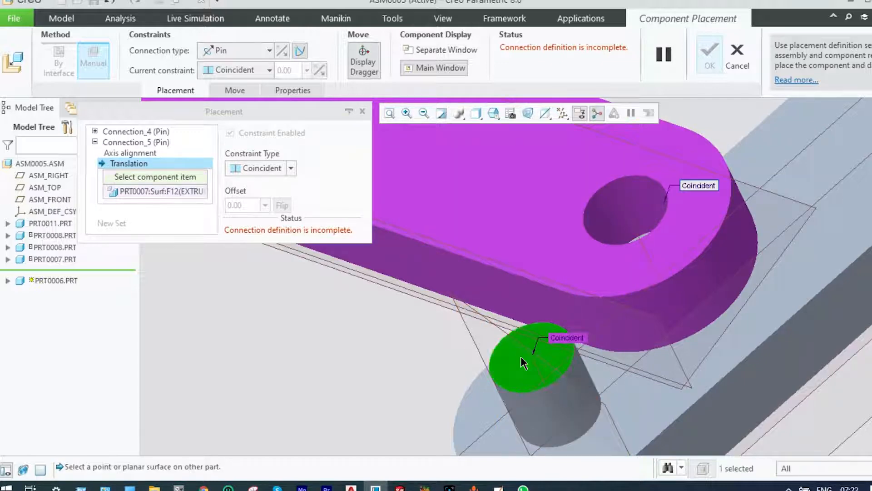
{"action": "left_click", "coordinate": [605, 272]}
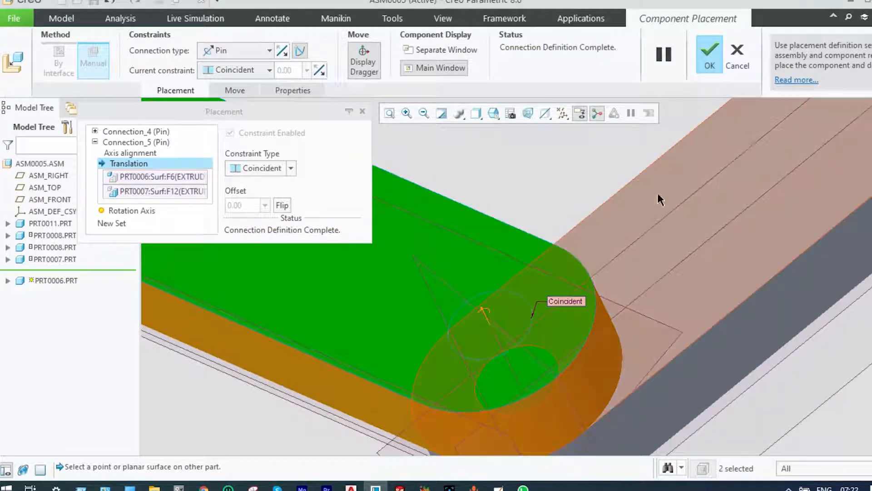
{"action": "left_click", "coordinate": [712, 53]}
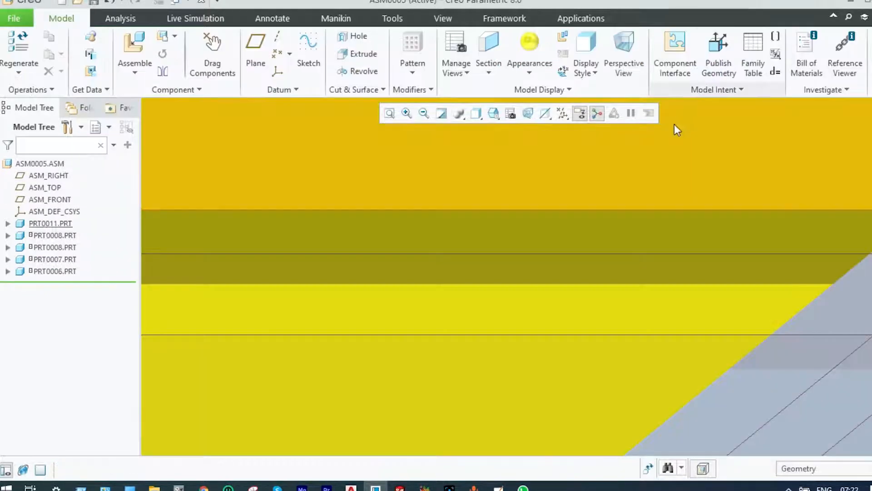
{"action": "scroll", "coordinate": [667, 142], "scroll_direction": "up", "scroll_amount": 8}
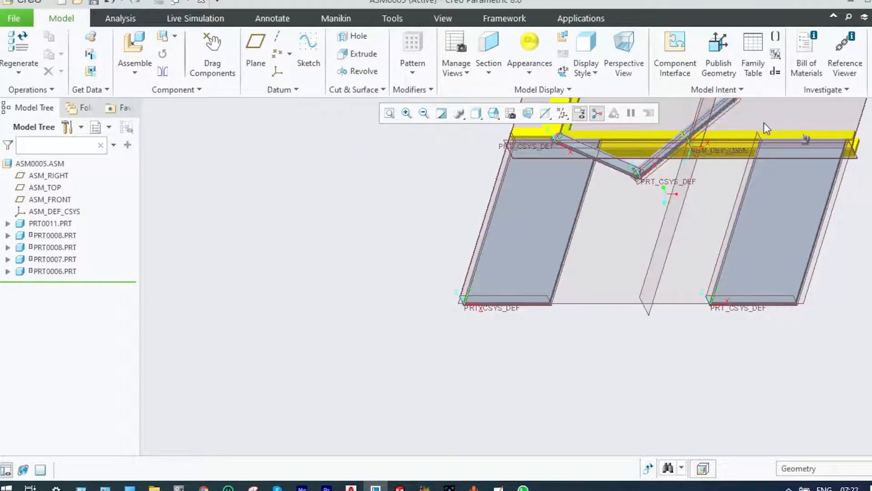
Insert a second prt0006.prt link into the assembly as a new component
{"action": "left_click", "coordinate": [389, 113]}
{"action": "scroll", "coordinate": [630, 167], "scroll_direction": "down", "scroll_amount": 3}
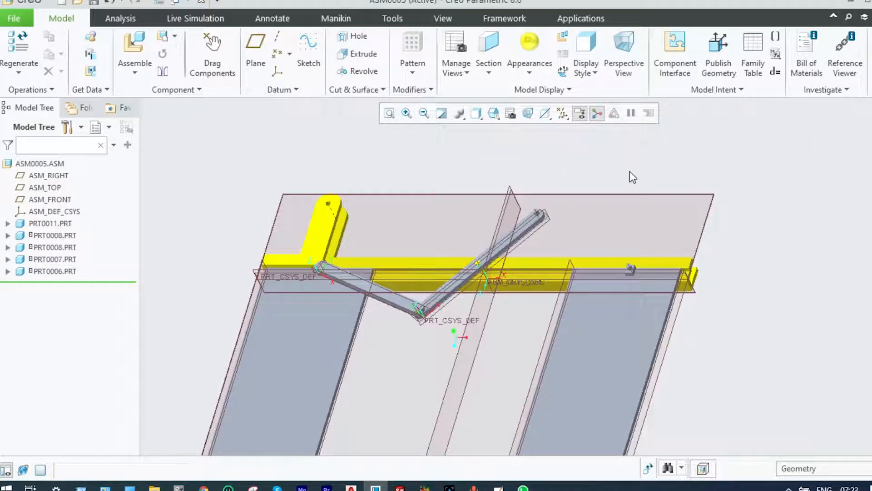
{"action": "left_click", "coordinate": [130, 73]}
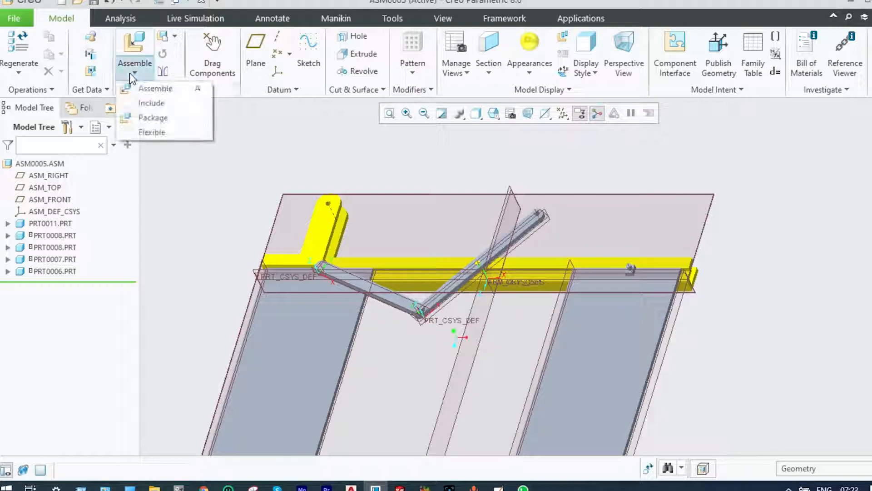
{"action": "left_click", "coordinate": [134, 87]}
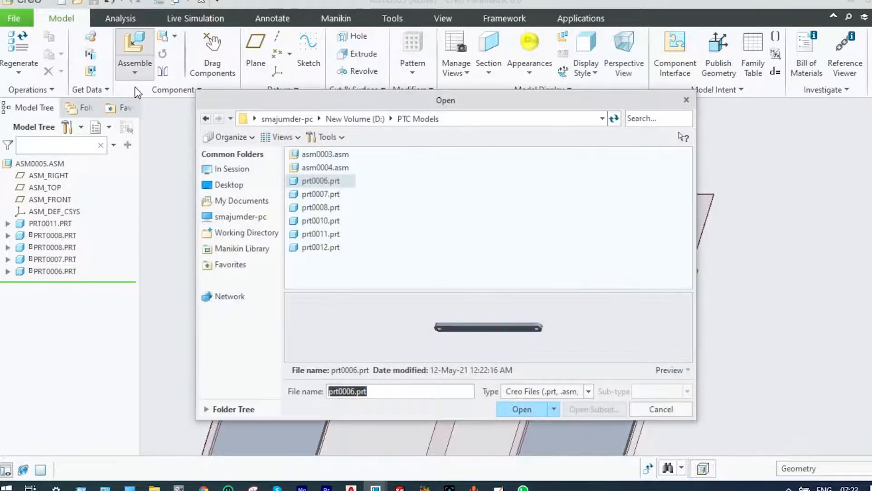
{"action": "left_click", "coordinate": [520, 408]}
Move the new prt0006 link near the diagonal link's upper end and rotate it to slope down towards the free plate's pin
{"action": "left_click_drag", "start_coordinate": [628, 448], "coordinate": [547, 228]}
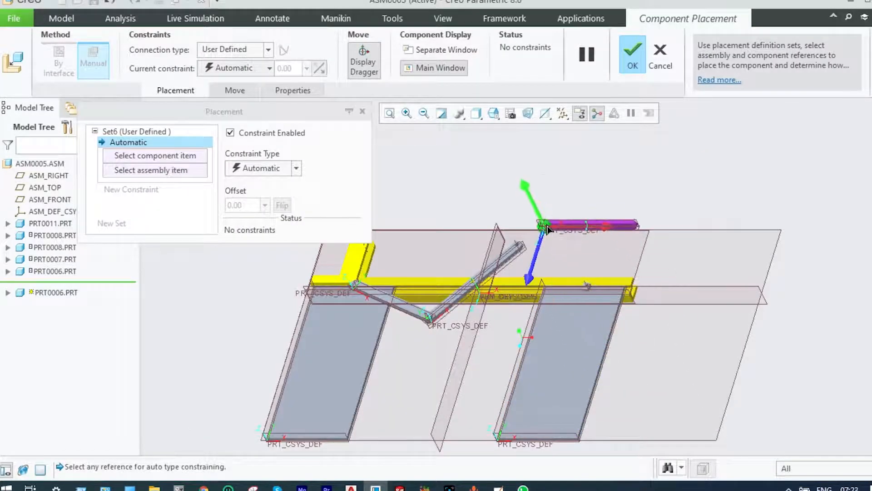
{"action": "scroll", "coordinate": [620, 231], "scroll_direction": "down", "scroll_amount": 2}
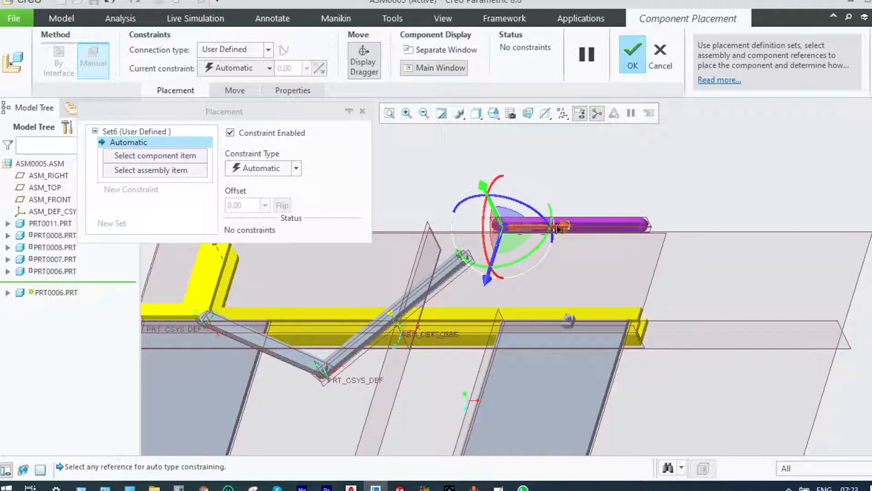
{"action": "left_click_drag", "start_coordinate": [486, 203], "coordinate": [504, 195]}
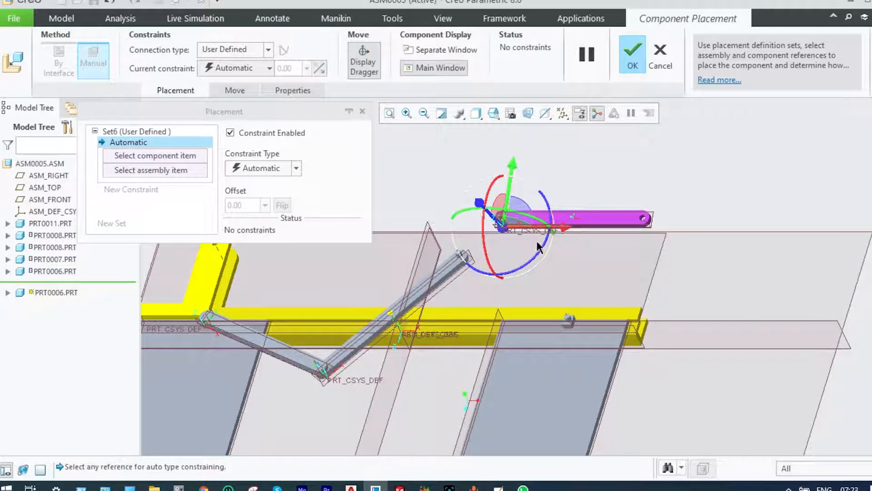
{"action": "left_click_drag", "start_coordinate": [539, 254], "coordinate": [519, 278]}
{"action": "scroll", "coordinate": [518, 204], "scroll_direction": "up", "scroll_amount": 3}
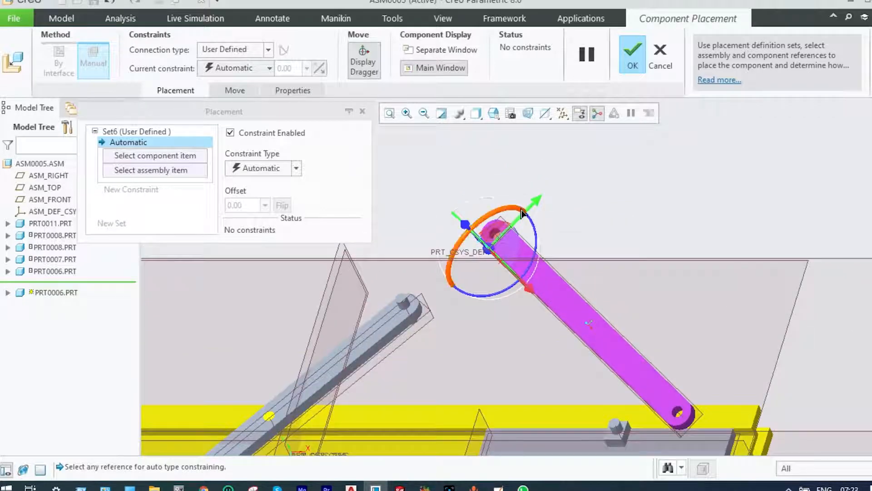
Set the new link's connection type to Pin and align its lower hole with the pin on the second prt0008 plate
{"action": "left_click", "coordinate": [269, 51]}
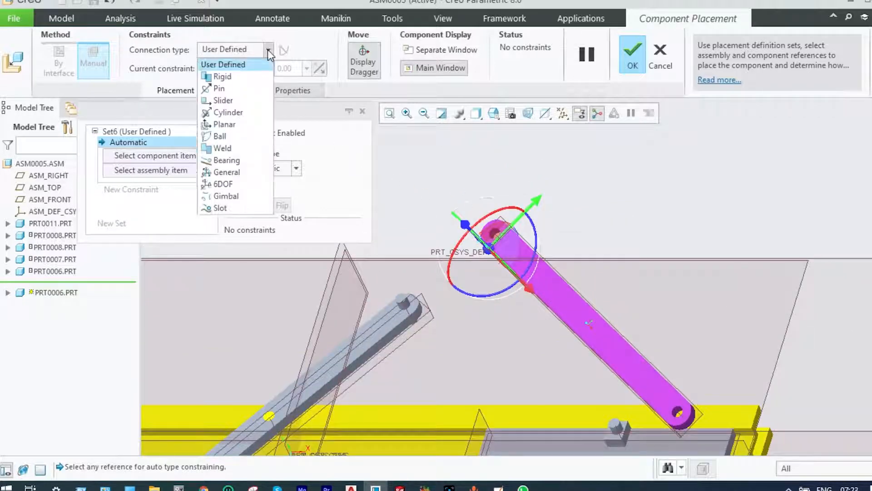
{"action": "left_click", "coordinate": [234, 90]}
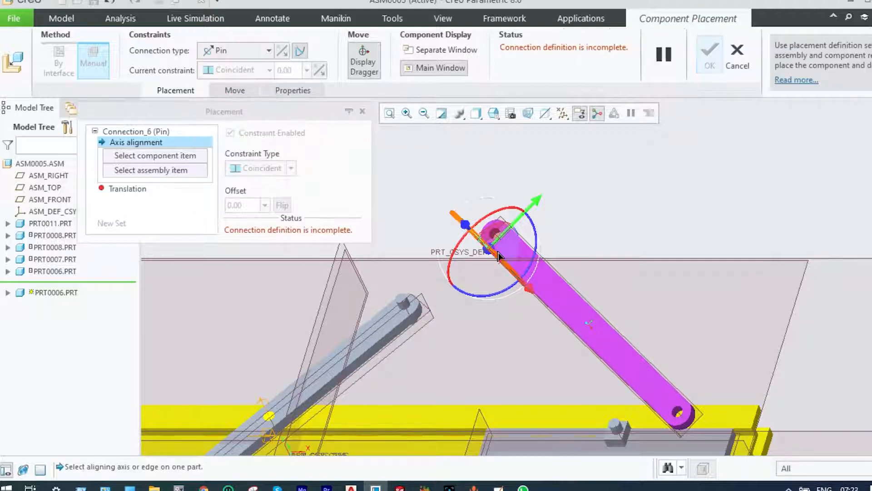
{"action": "scroll", "coordinate": [667, 428], "scroll_direction": "down", "scroll_amount": 4}
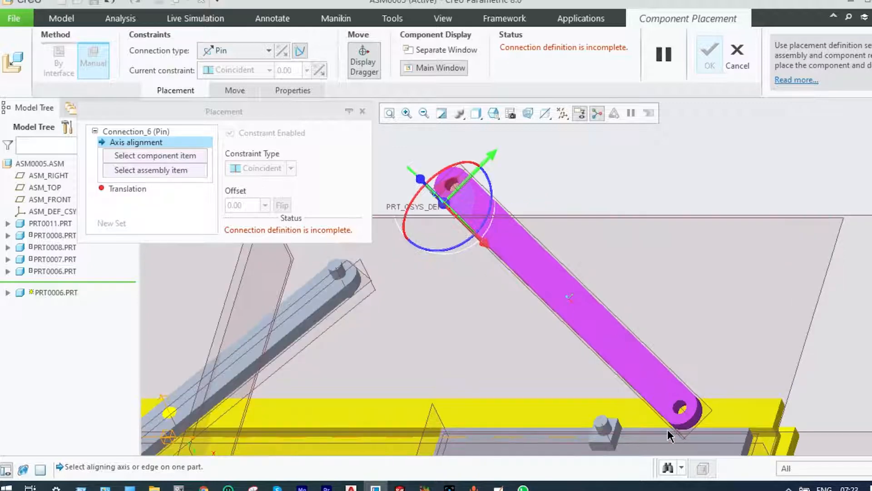
{"action": "scroll", "coordinate": [667, 429], "scroll_direction": "down", "scroll_amount": 3}
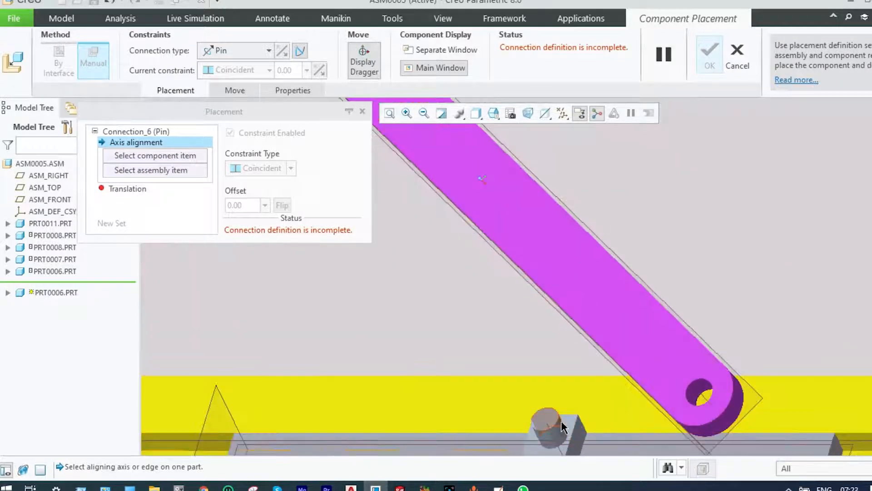
{"action": "left_click", "coordinate": [562, 429]}
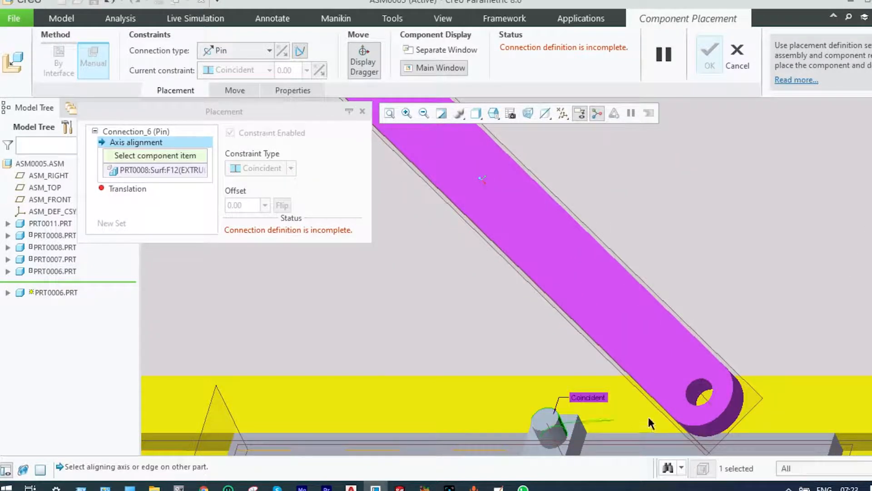
{"action": "left_click", "coordinate": [700, 393]}
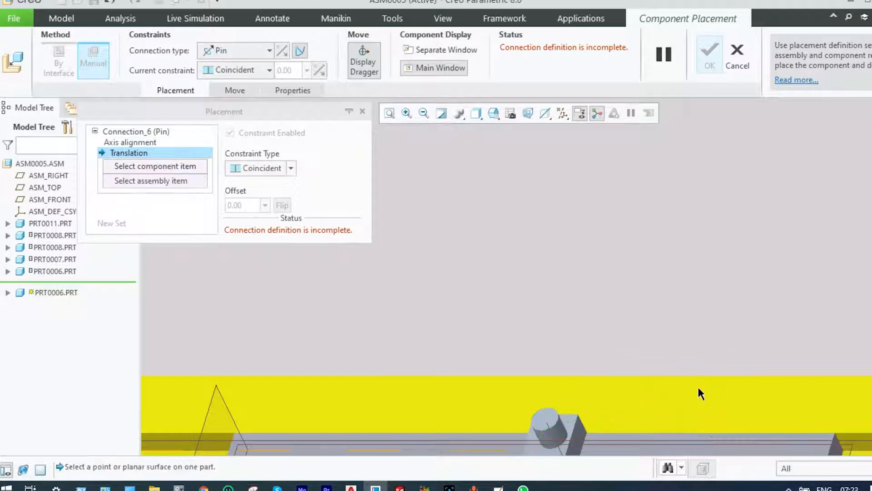
Define the pin's translation by making the new link's front face coincident with the end face of the second plate's pin
{"action": "scroll", "coordinate": [698, 389], "scroll_direction": "up", "scroll_amount": 4}
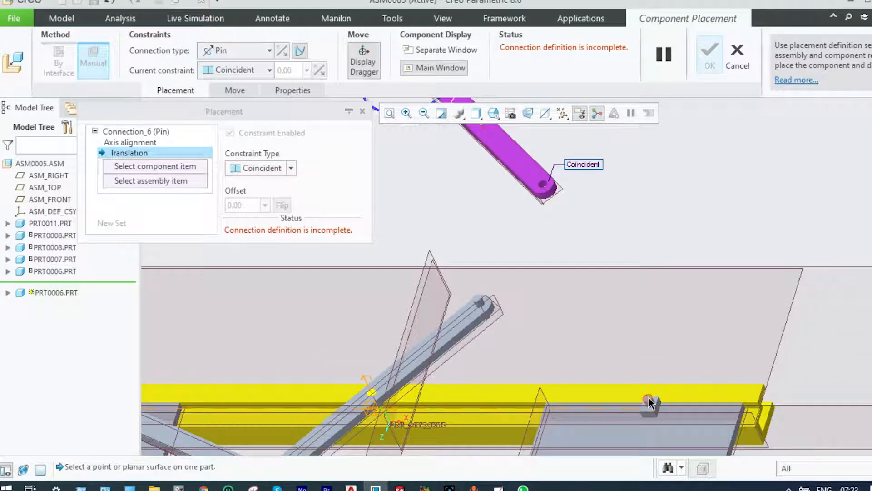
{"action": "left_click", "coordinate": [648, 400]}
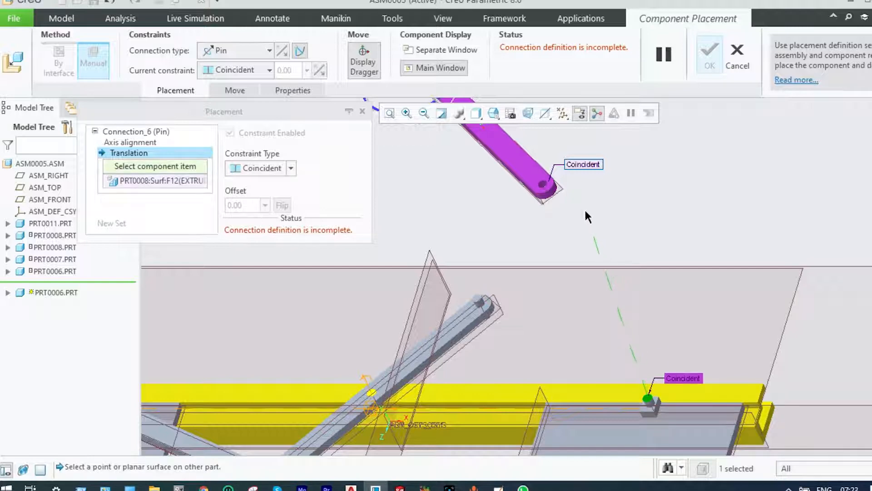
{"action": "left_click", "coordinate": [538, 179]}
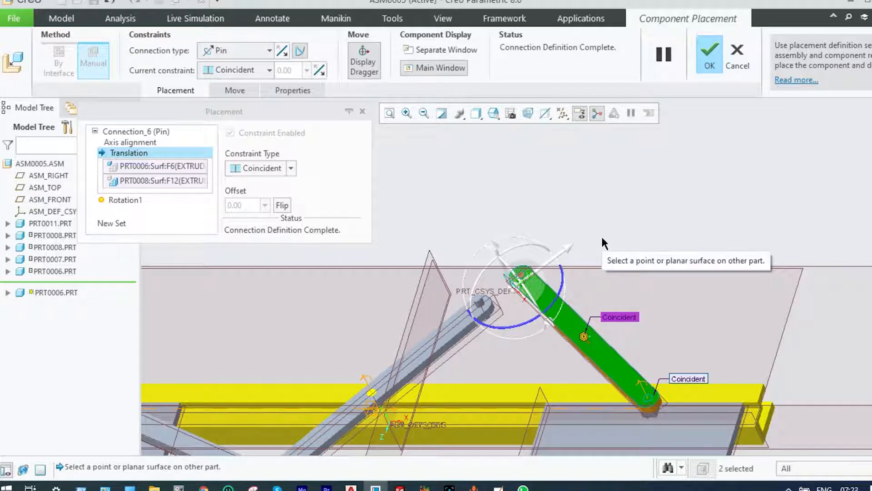
Add a second Pin connection set and align the new link's upper hole with the pin on the diagonal prt0007 link's upper end
{"action": "left_click", "coordinate": [116, 223]}
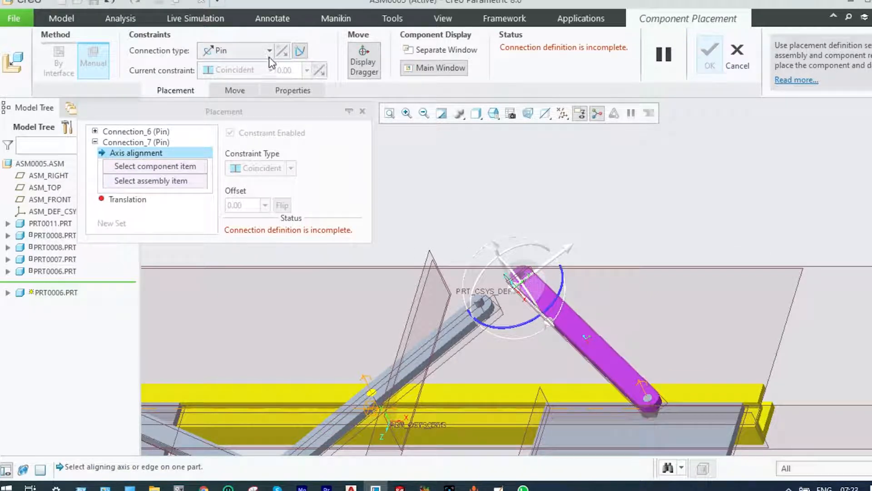
{"action": "scroll", "coordinate": [508, 289], "scroll_direction": "up", "scroll_amount": 4}
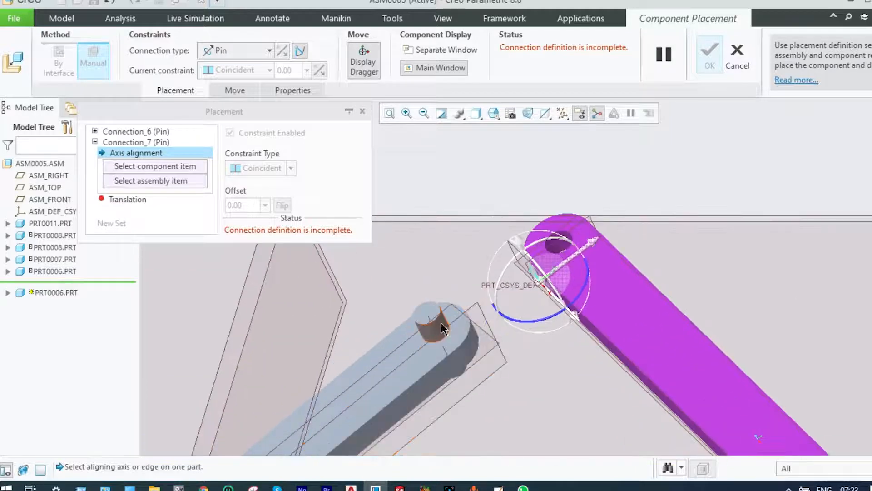
{"action": "left_click", "coordinate": [438, 328]}
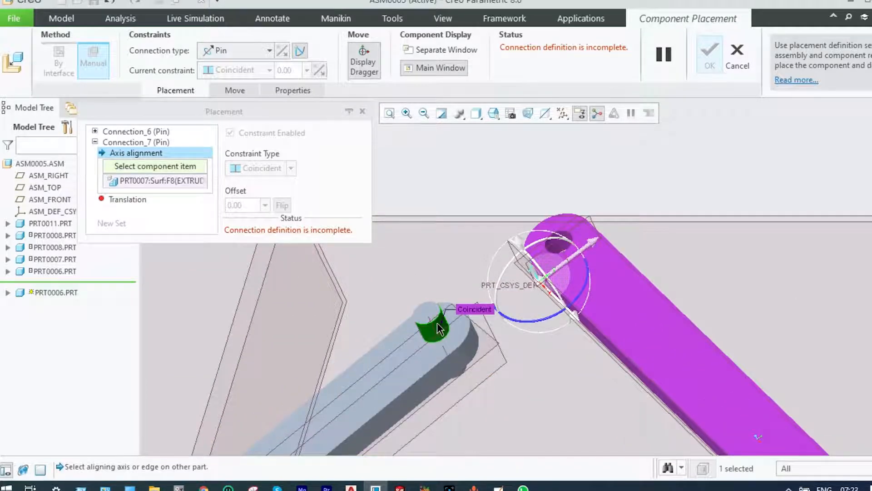
{"action": "scroll", "coordinate": [571, 231], "scroll_direction": "up", "scroll_amount": 3}
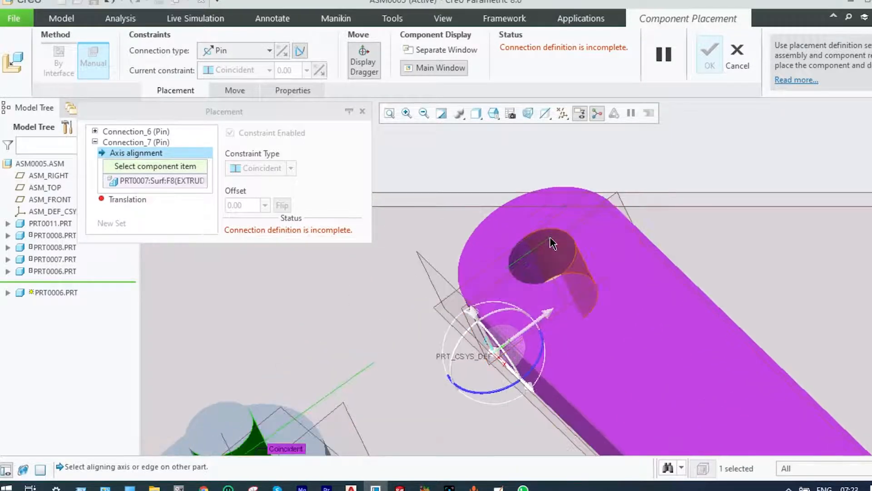
{"action": "left_click", "coordinate": [553, 244]}
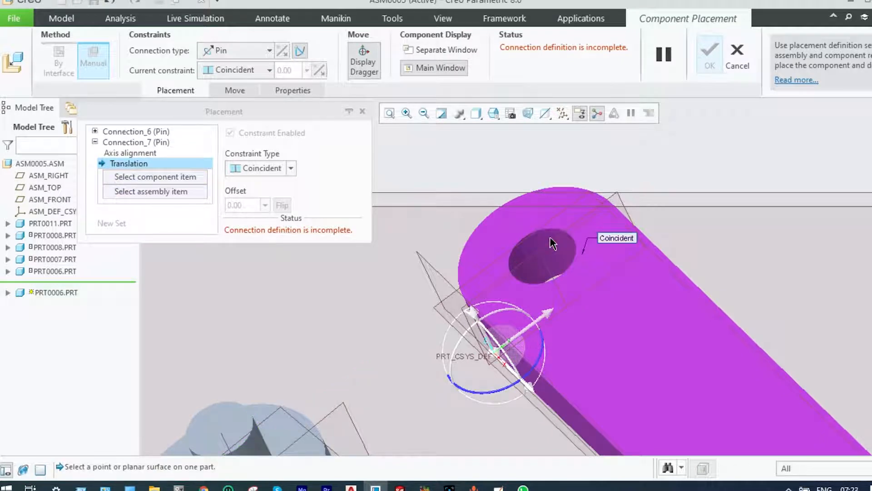
Define the second pin's translation with the new link's front face coincident to the prt0007 link's upper pin end face, and accept the placement
{"action": "scroll", "coordinate": [553, 244], "scroll_direction": "down", "scroll_amount": 2}
{"action": "left_click", "coordinate": [380, 335]}
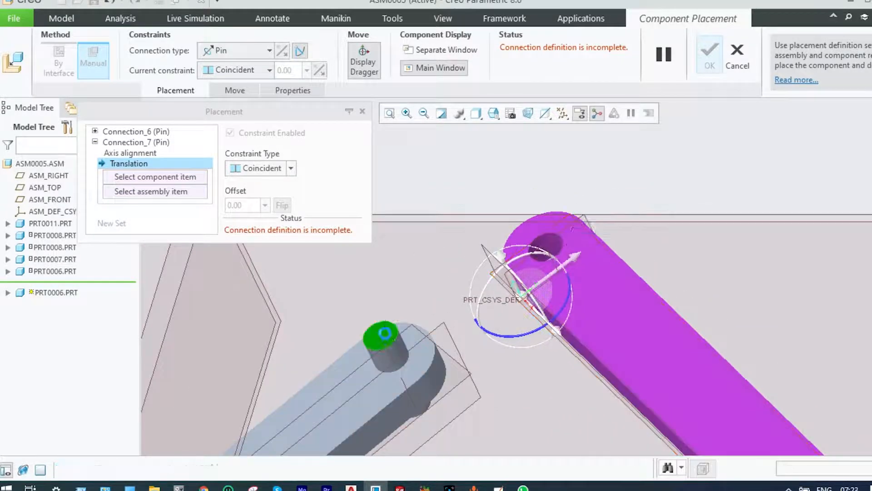
{"action": "left_click", "coordinate": [609, 277]}
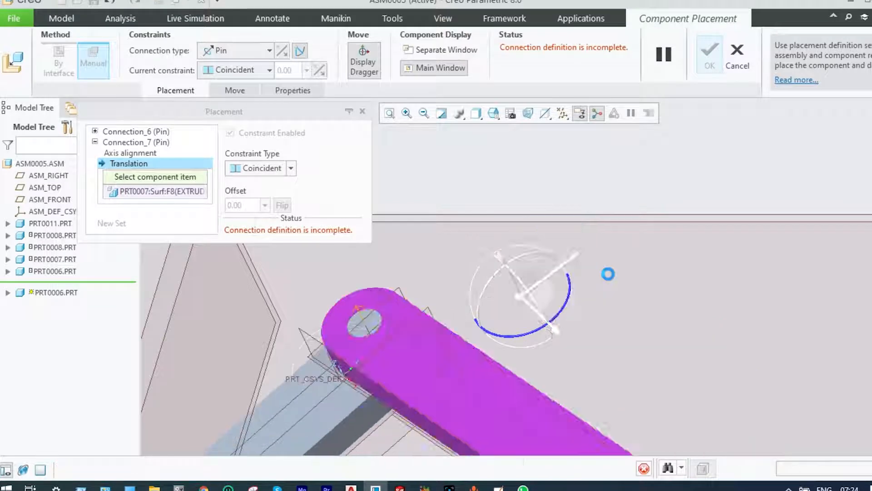
{"action": "scroll", "coordinate": [609, 275], "scroll_direction": "down", "scroll_amount": 1}
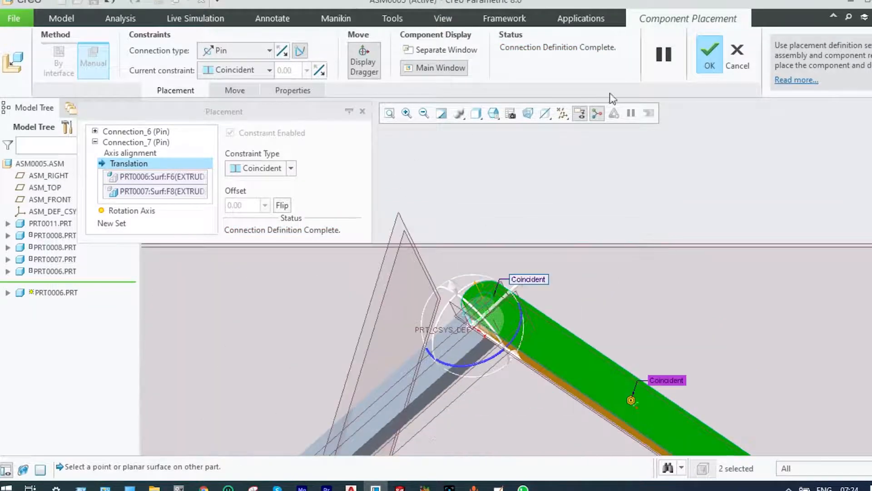
{"action": "left_click", "coordinate": [707, 50]}
{"action": "scroll", "coordinate": [686, 160], "scroll_direction": "down", "scroll_amount": 1}
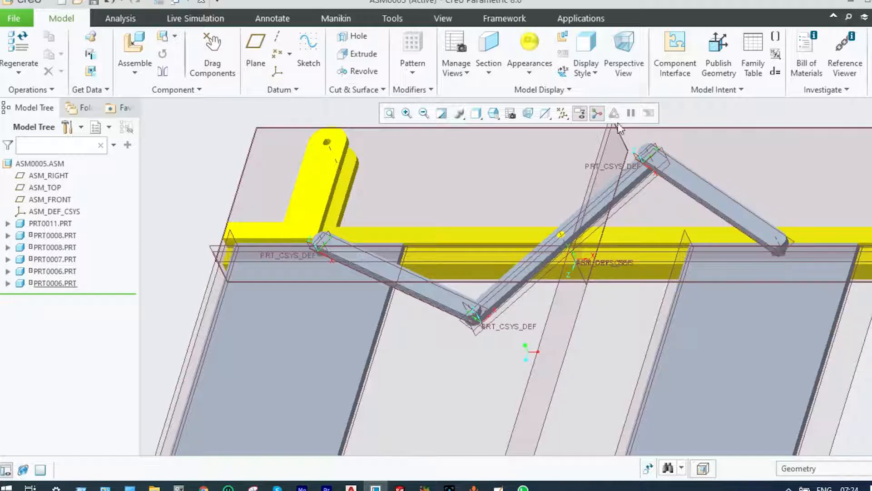
Apply the bright red appearance to the diagonal prt0007 link
{"action": "left_click", "coordinate": [530, 73]}
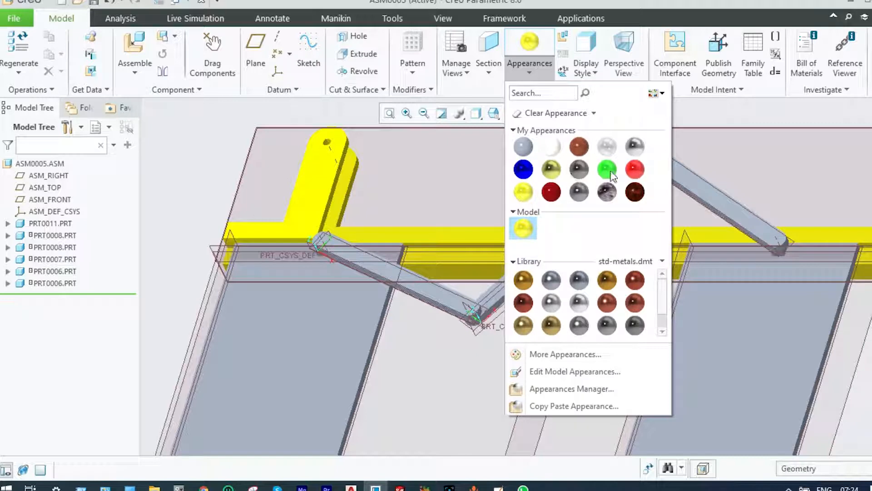
{"action": "left_click", "coordinate": [635, 169]}
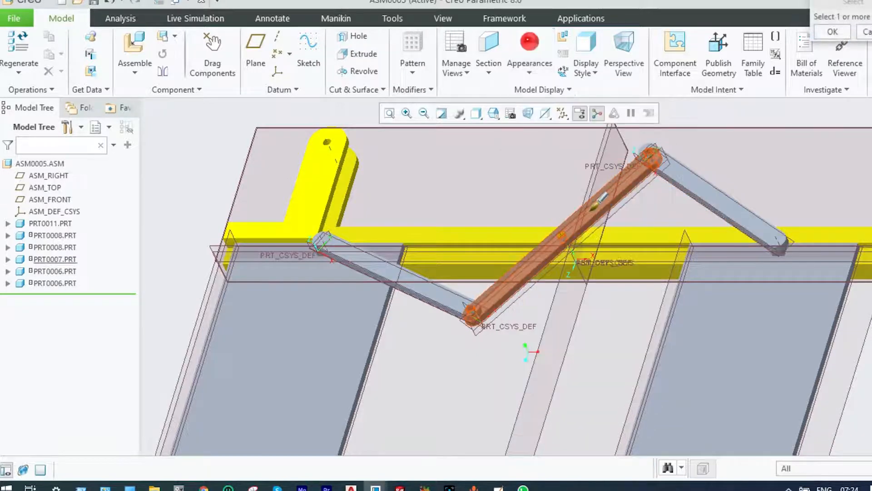
{"action": "left_click", "coordinate": [599, 203]}
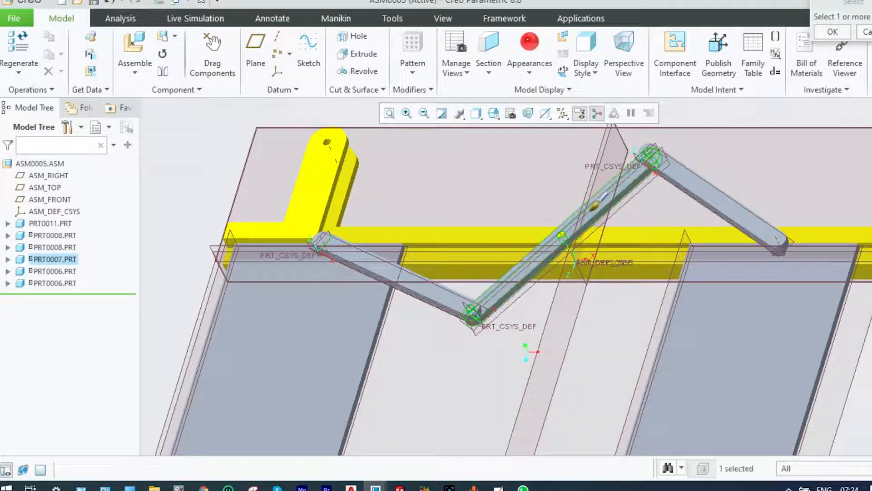
{"action": "left_click", "coordinate": [832, 33]}
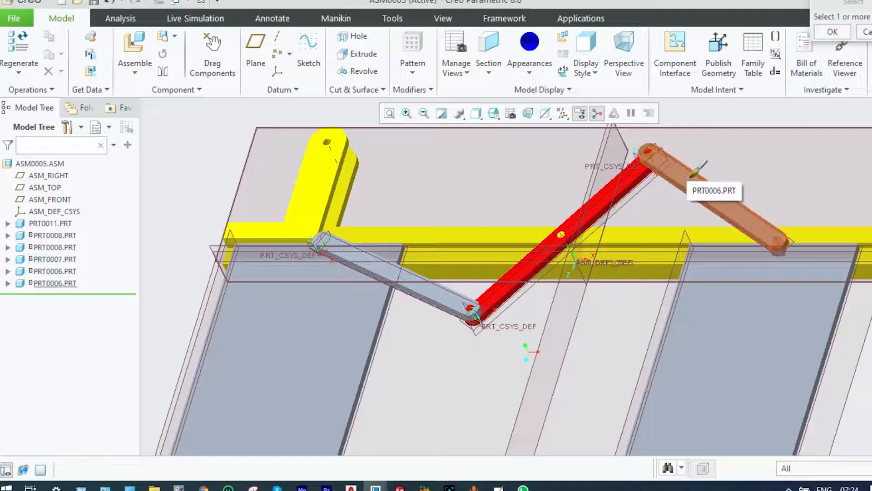
Apply the green appearance to both prt0006 links
{"action": "left_click", "coordinate": [530, 72]}
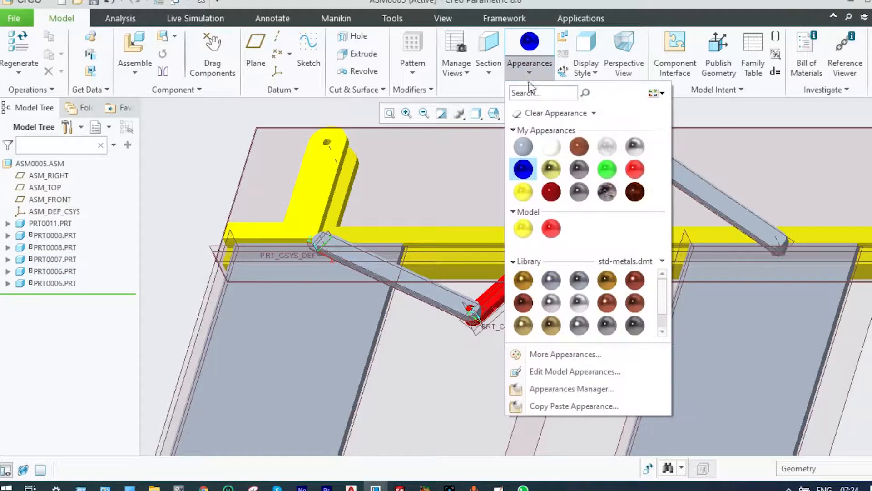
{"action": "left_click", "coordinate": [607, 169]}
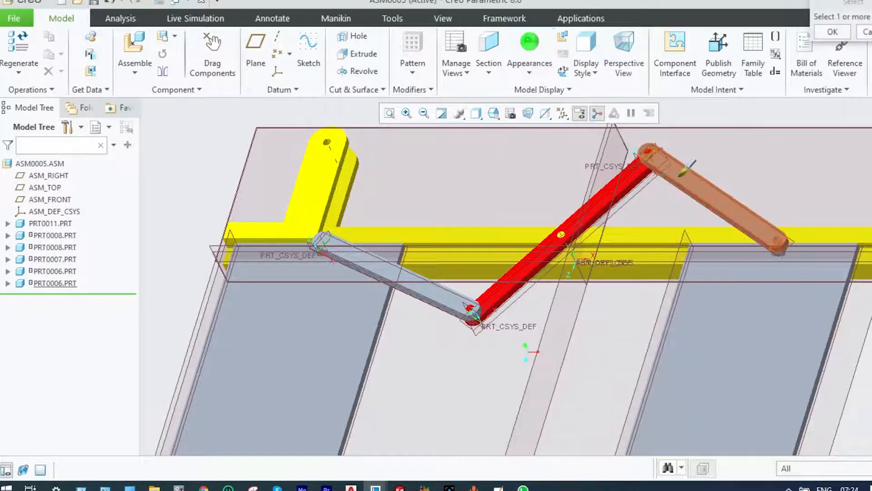
{"action": "left_click", "coordinate": [682, 169]}
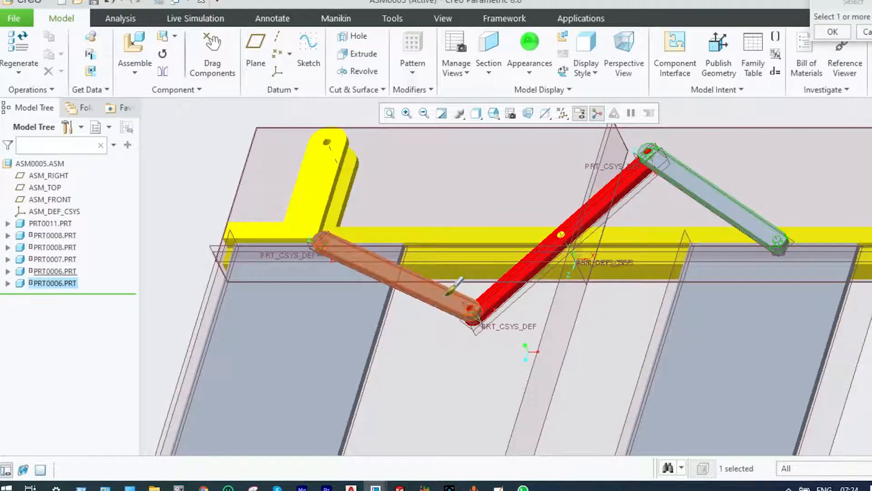
{"action": "left_click", "coordinate": [450, 295]}
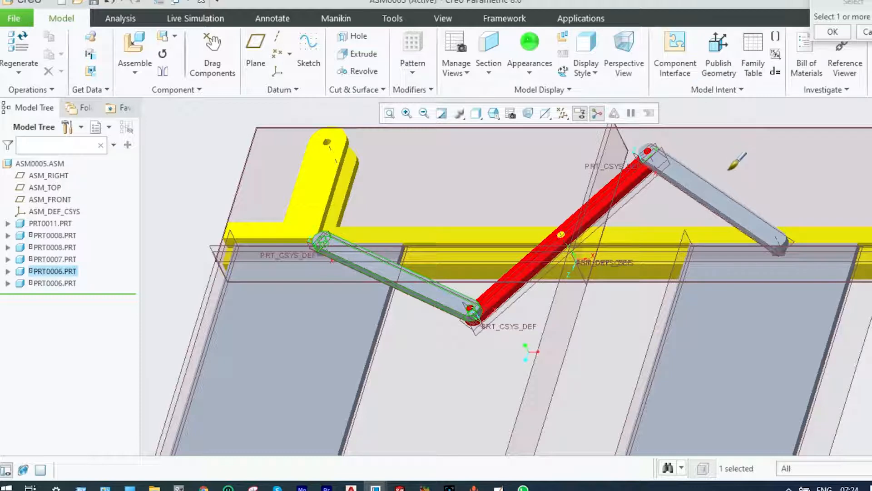
{"action": "left_click", "coordinate": [726, 192], "text": "ctrl"}
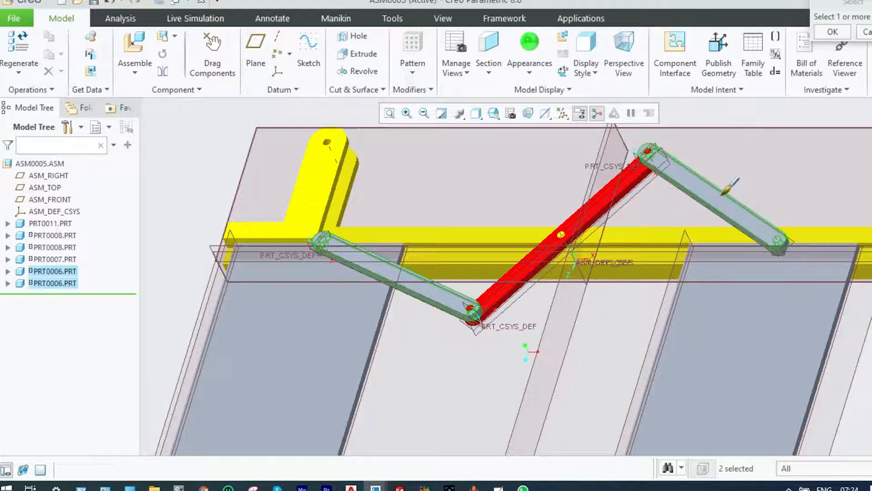
{"action": "left_click", "coordinate": [831, 33]}
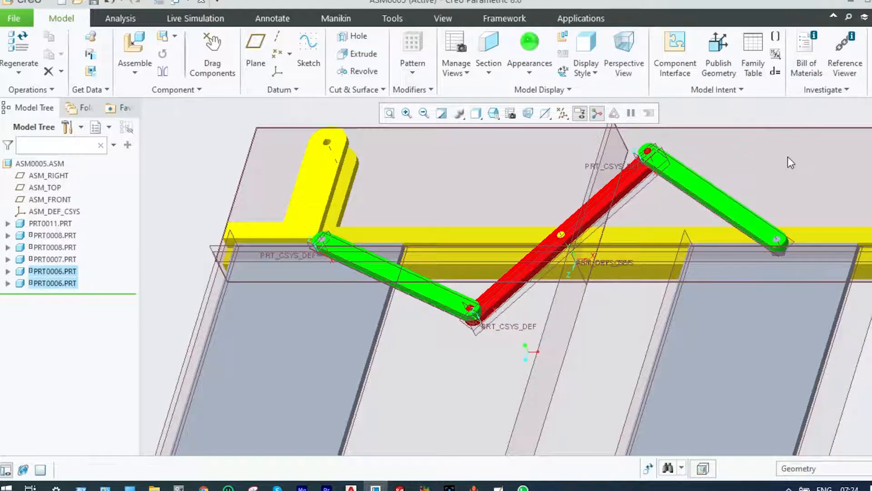
Apply the dark reddish-brown wood appearance from My Appearances to both prt0008 plates
{"action": "scroll", "coordinate": [787, 156], "scroll_direction": "down", "scroll_amount": 3}
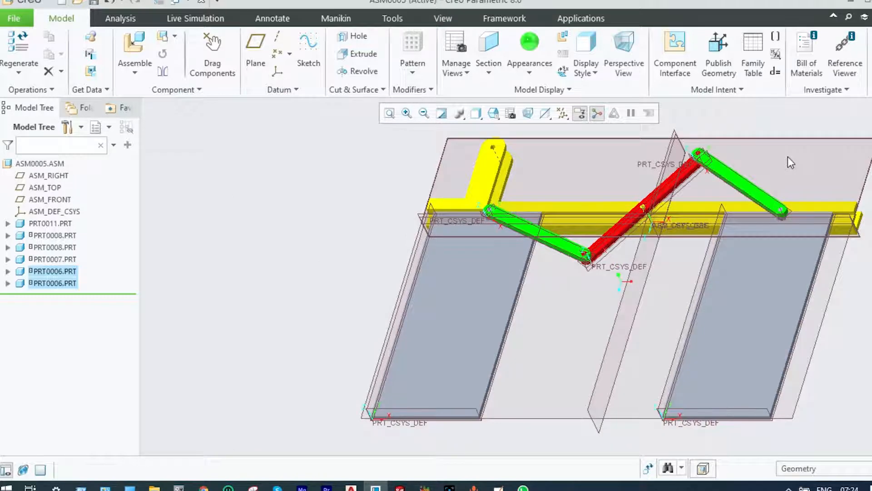
{"action": "left_click", "coordinate": [529, 76]}
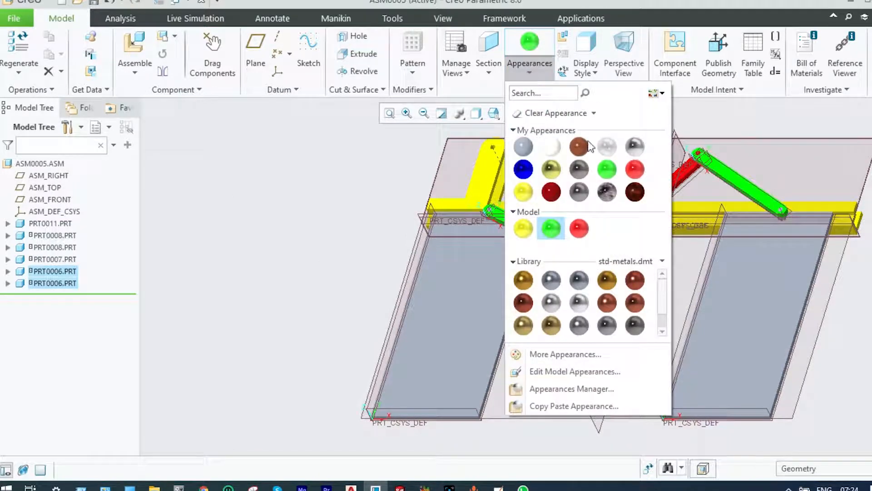
{"action": "left_click", "coordinate": [635, 192]}
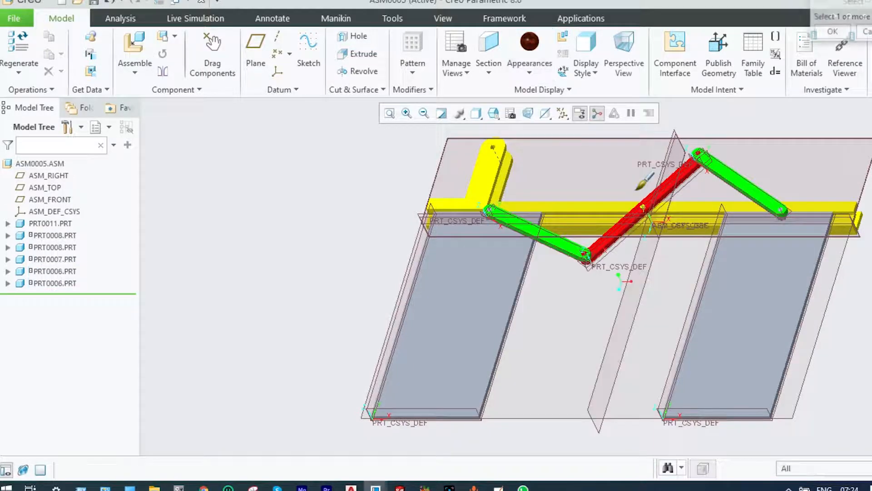
{"action": "left_click", "coordinate": [518, 279]}
{"action": "left_click", "coordinate": [745, 299]}
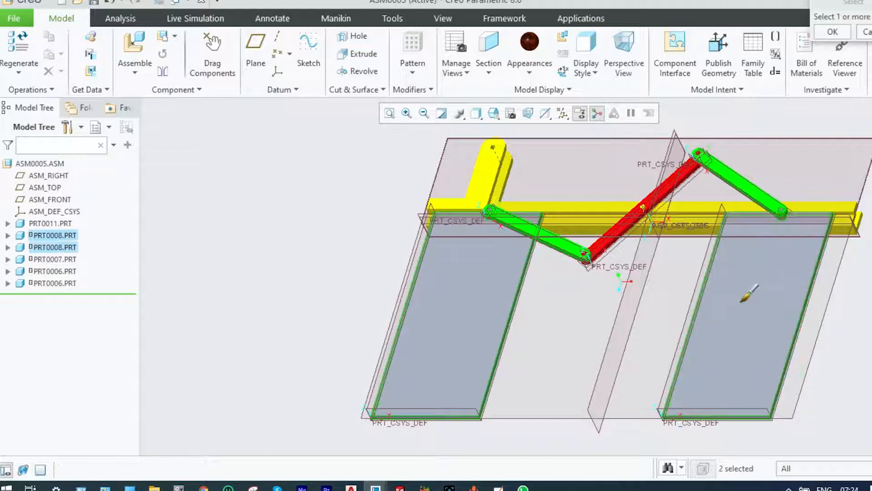
{"action": "left_click", "coordinate": [832, 32]}
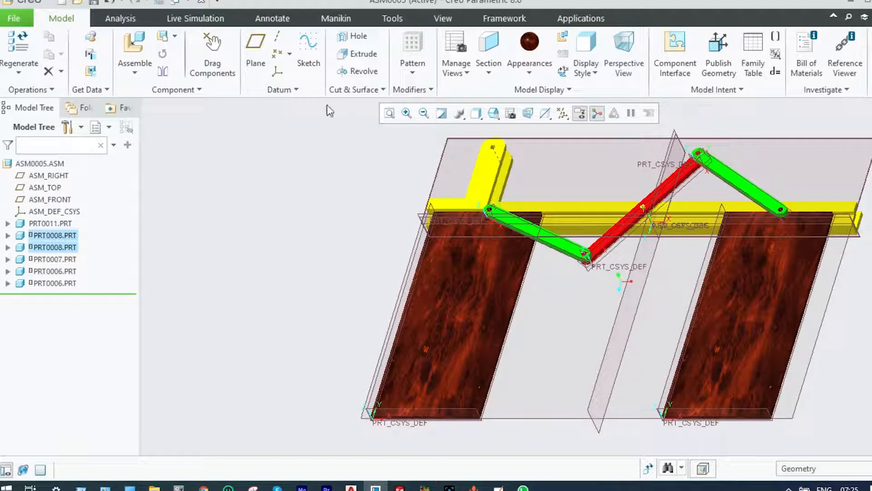
Move the linkage through its range with Drag Components by a green prt0006 link, leaving the plates slid farther apart
{"action": "left_click", "coordinate": [210, 58]}
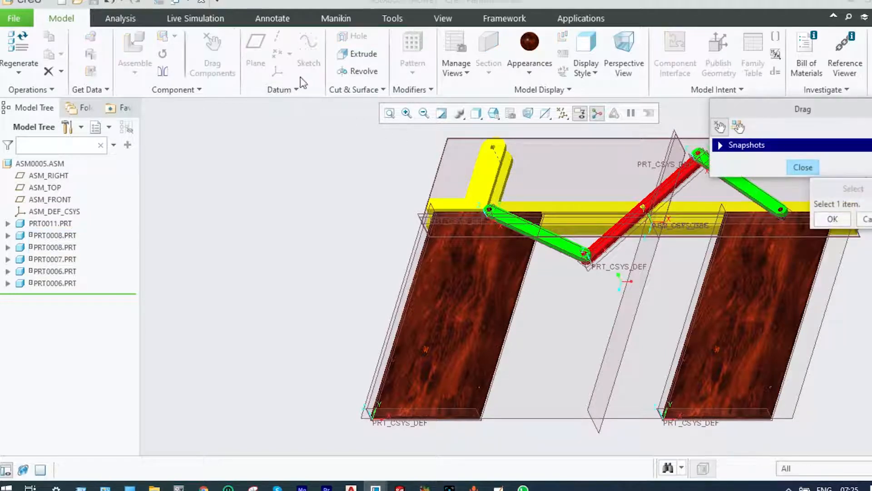
{"action": "left_click", "coordinate": [562, 249]}
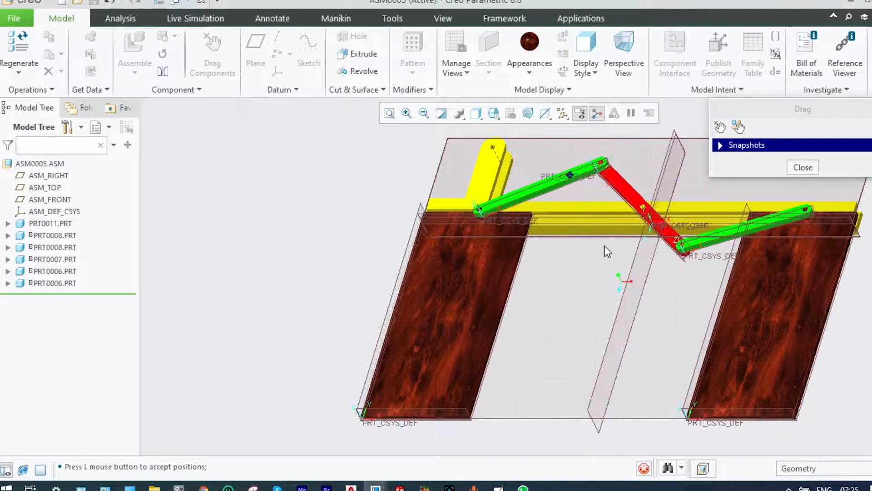
{"action": "left_click", "coordinate": [603, 244]}
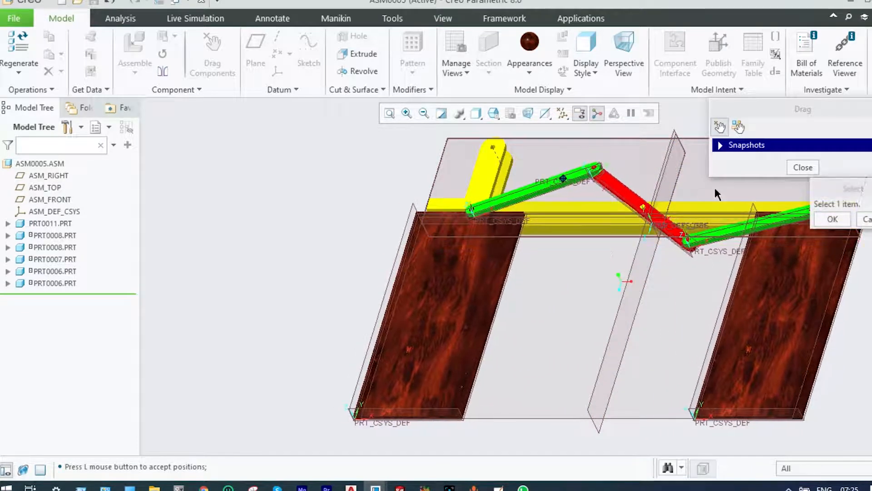
{"action": "left_click", "coordinate": [793, 166]}
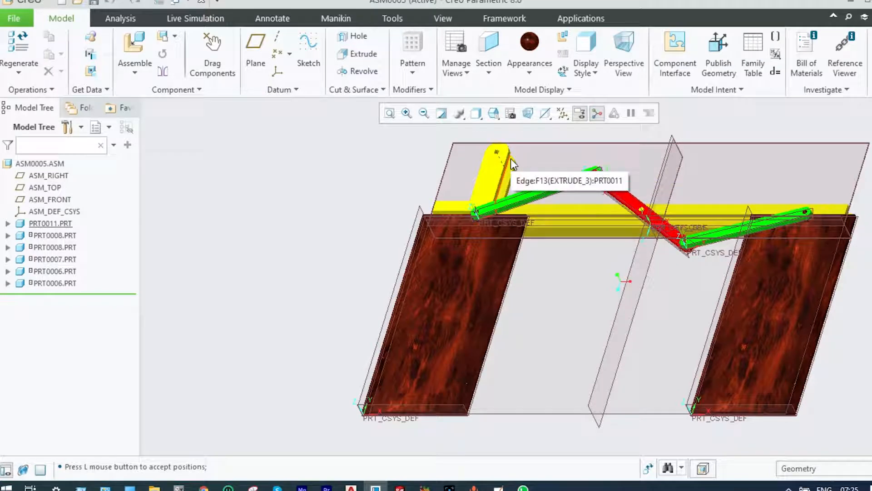
Bring prt0010.prt from the PTC Models folder into the assembly as a new component
{"action": "scroll", "coordinate": [510, 157], "scroll_direction": "down", "scroll_amount": 2}
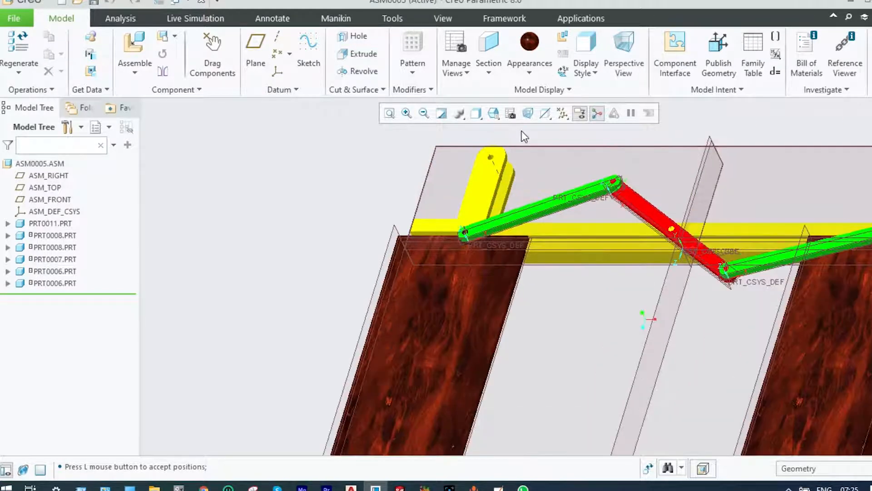
{"action": "left_click", "coordinate": [138, 72]}
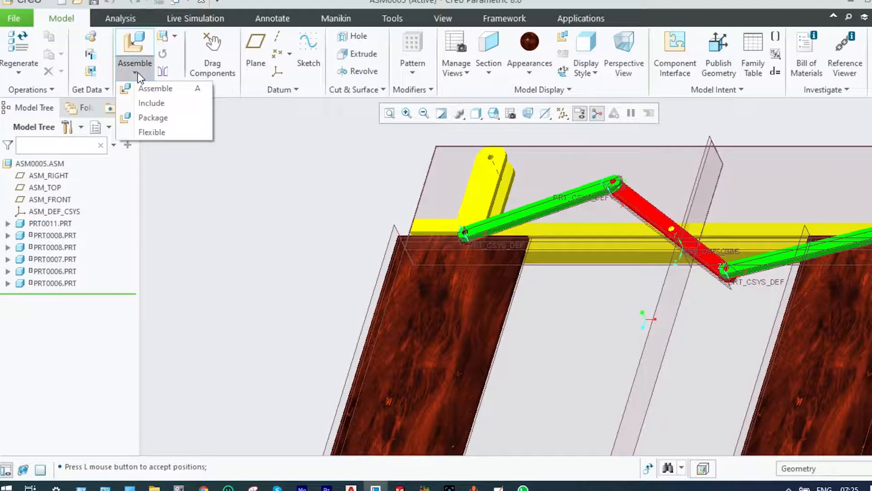
{"action": "left_click", "coordinate": [137, 86]}
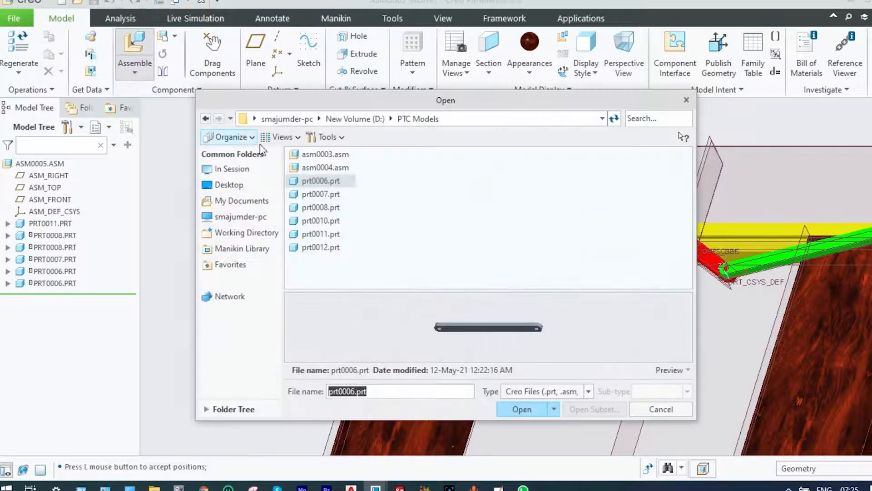
{"action": "left_click", "coordinate": [308, 221]}
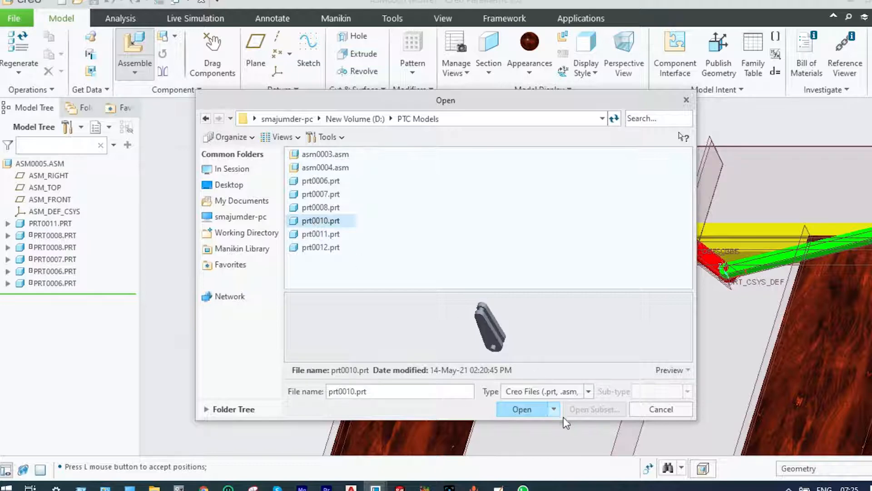
{"action": "left_click", "coordinate": [530, 409]}
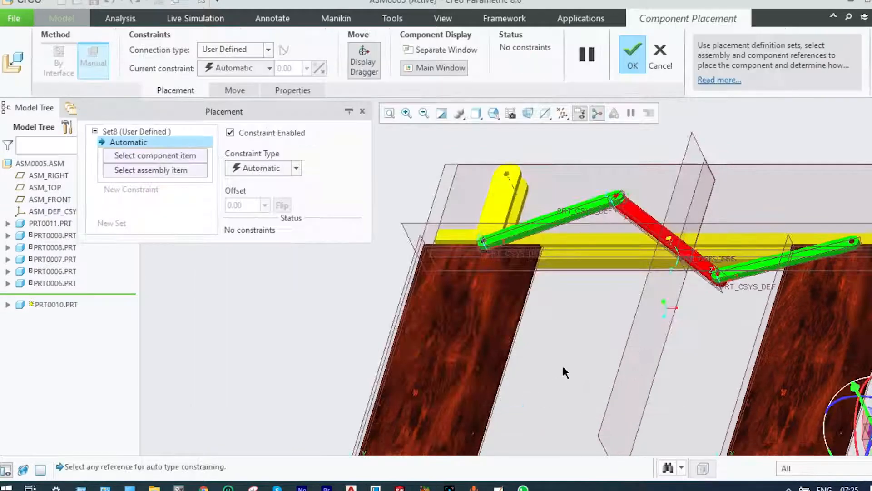
Move prt0010 beside the yellow prt0011 bracket's upright arms and rotate it so its side pins point towards the arm holes
{"action": "scroll", "coordinate": [719, 411], "scroll_direction": "up", "scroll_amount": 3}
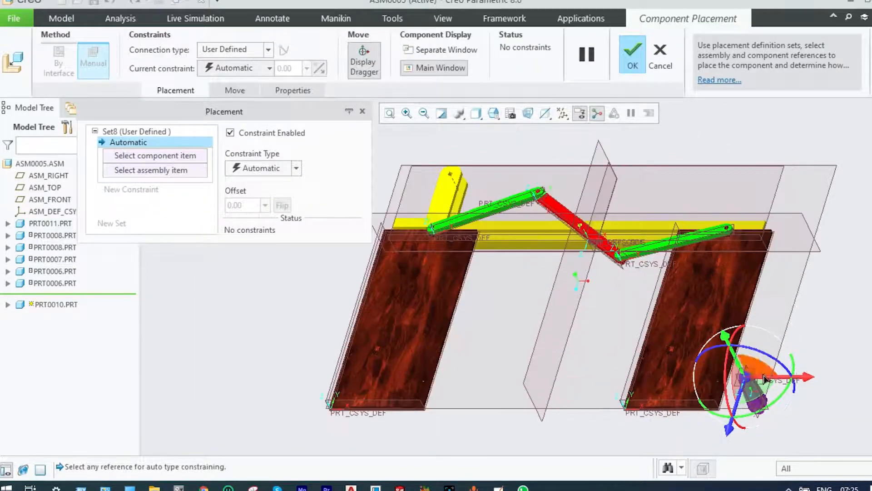
{"action": "left_click_drag", "start_coordinate": [749, 383], "coordinate": [443, 163]}
{"action": "scroll", "coordinate": [458, 159], "scroll_direction": "up", "scroll_amount": 5}
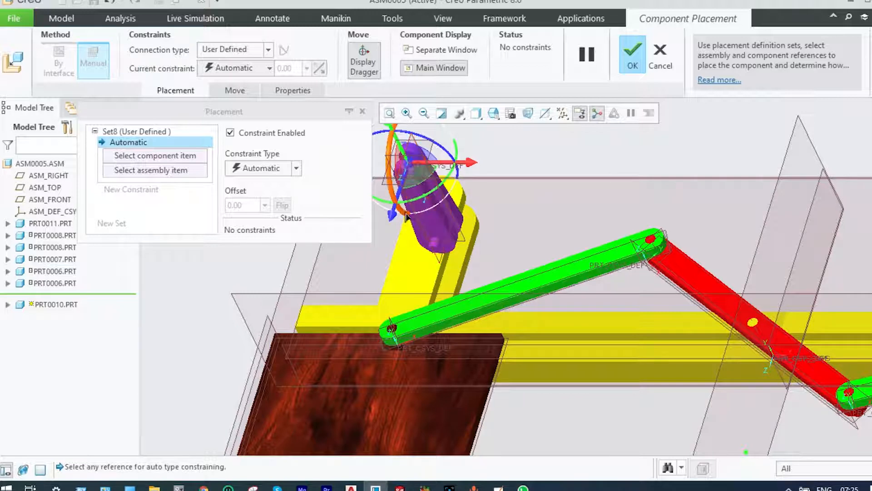
{"action": "left_click_drag", "start_coordinate": [404, 217], "coordinate": [305, 168]}
{"action": "scroll", "coordinate": [414, 148], "scroll_direction": "down", "scroll_amount": 2}
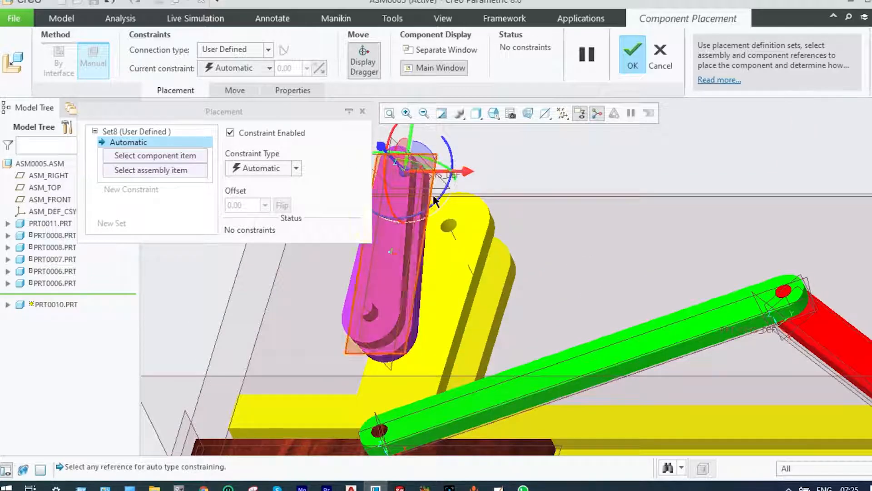
{"action": "scroll", "coordinate": [518, 232], "scroll_direction": "up", "scroll_amount": 3}
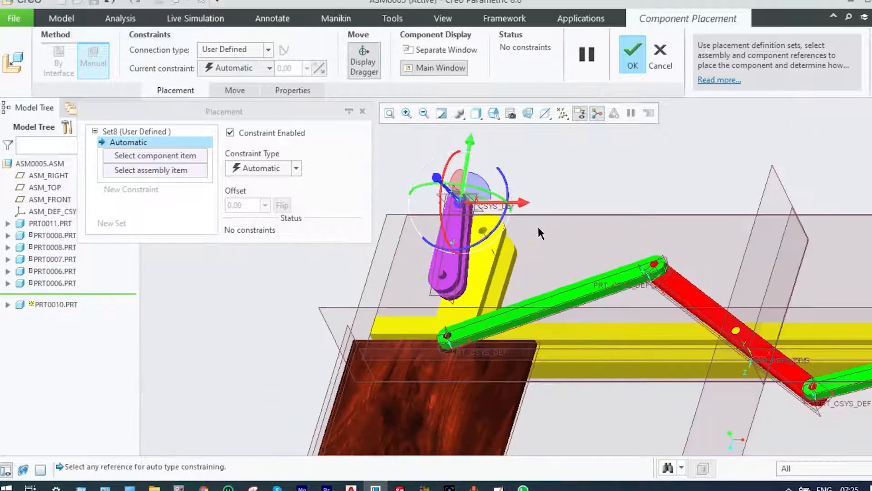
{"action": "middle_click_drag", "start_coordinate": [591, 183], "coordinate": [659, 154]}
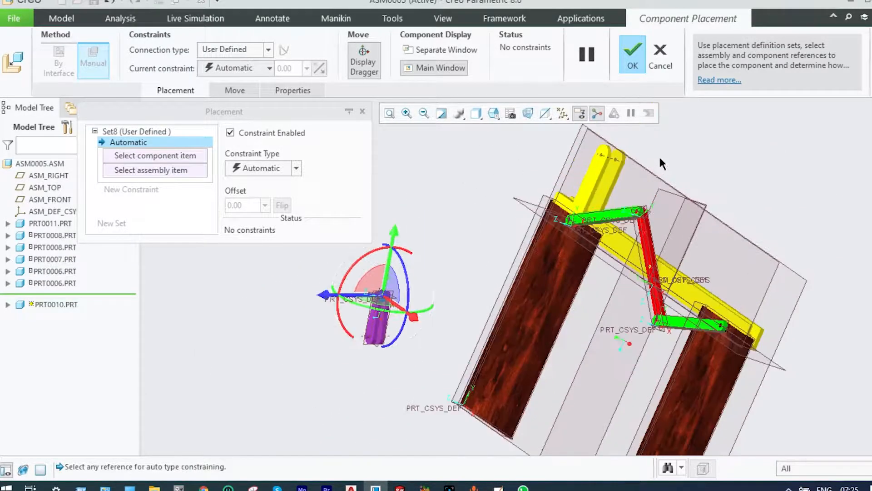
{"action": "left_click_drag", "start_coordinate": [386, 298], "coordinate": [586, 150]}
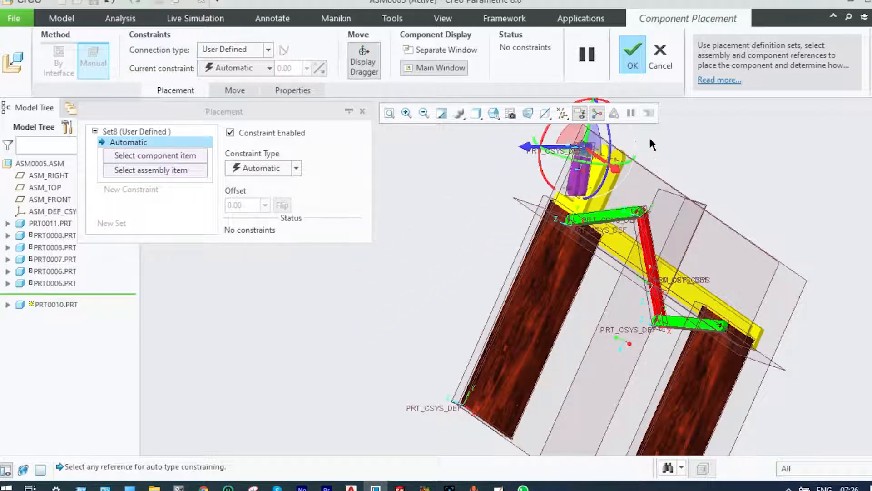
Give prt0010 a Pin connection and align its side pin's cylindrical surface with the hole in the prt0011 bracket's front arm
{"action": "scroll", "coordinate": [649, 136], "scroll_direction": "down", "scroll_amount": 5}
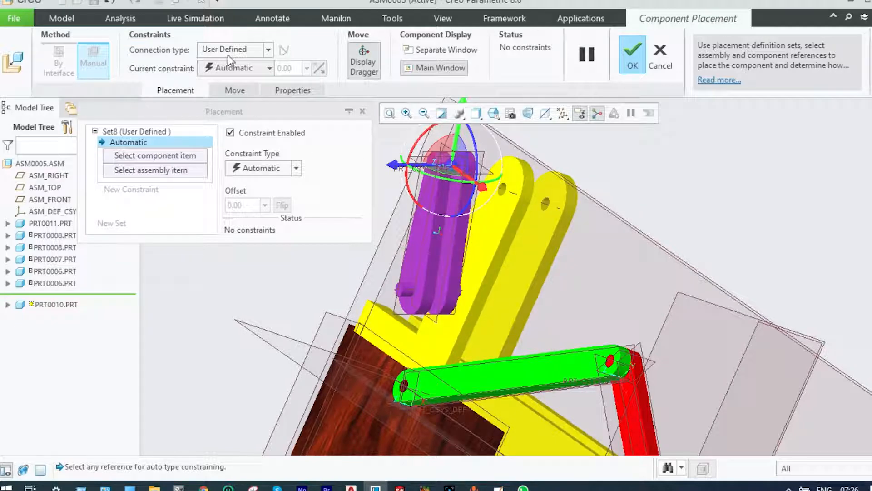
{"action": "left_click", "coordinate": [268, 50]}
{"action": "left_click", "coordinate": [226, 88]}
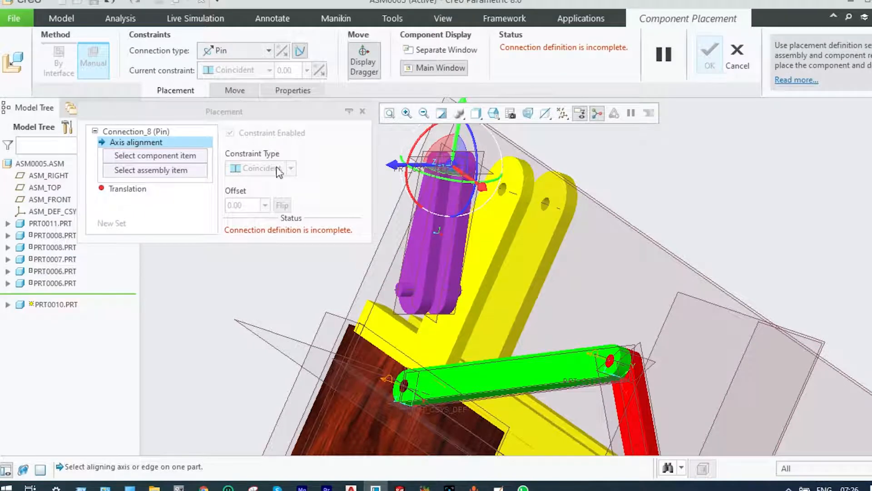
{"action": "scroll", "coordinate": [391, 273], "scroll_direction": "up", "scroll_amount": 5}
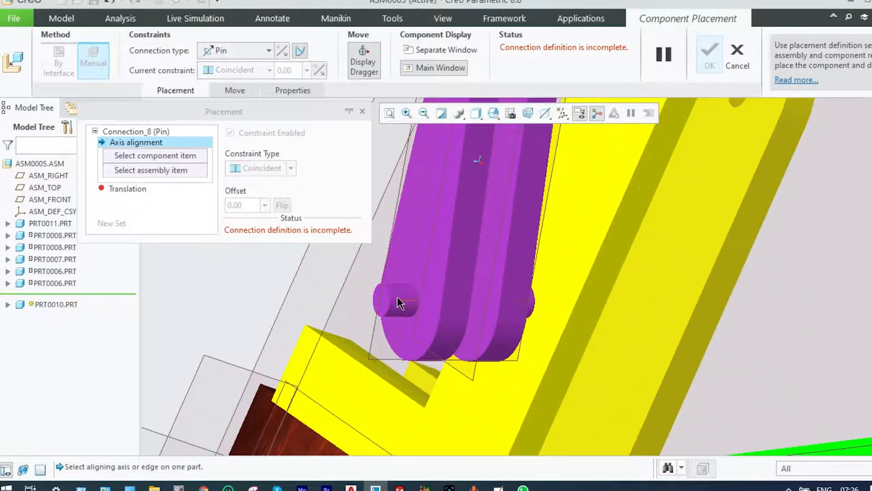
{"action": "left_click", "coordinate": [400, 299]}
{"action": "scroll", "coordinate": [595, 157], "scroll_direction": "down", "scroll_amount": 6}
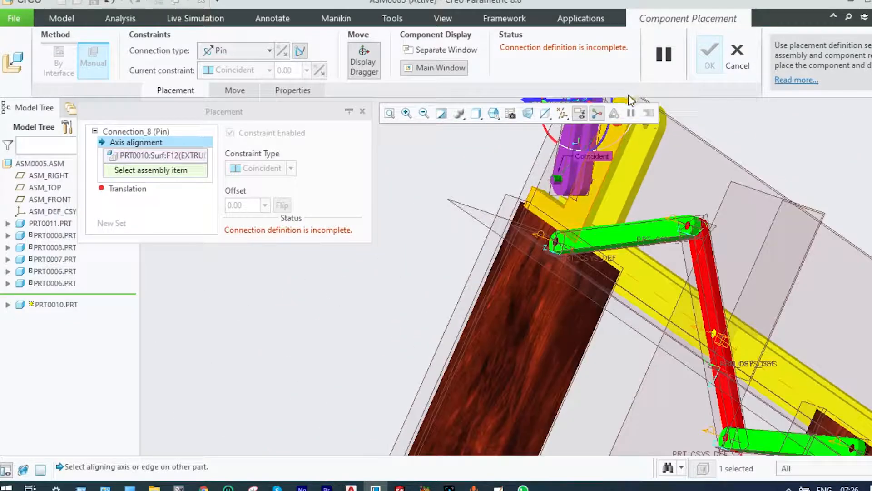
{"action": "scroll", "coordinate": [609, 141], "scroll_direction": "up", "scroll_amount": 4}
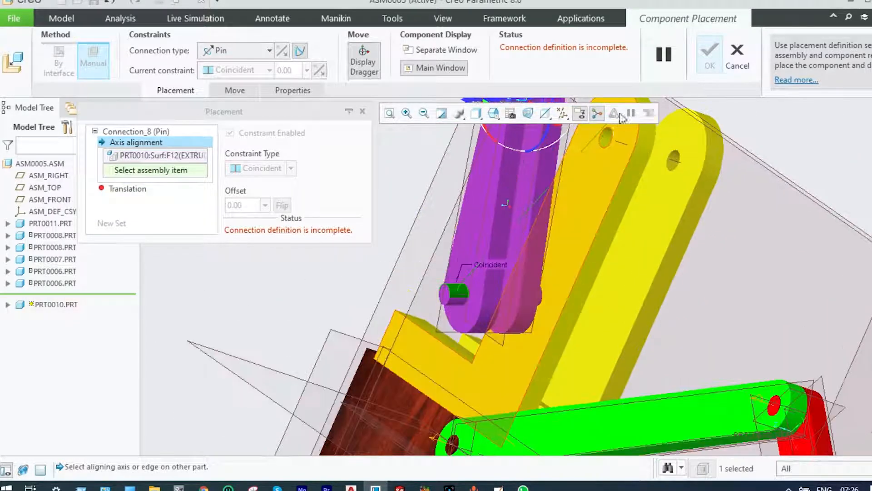
{"action": "left_click", "coordinate": [607, 138]}
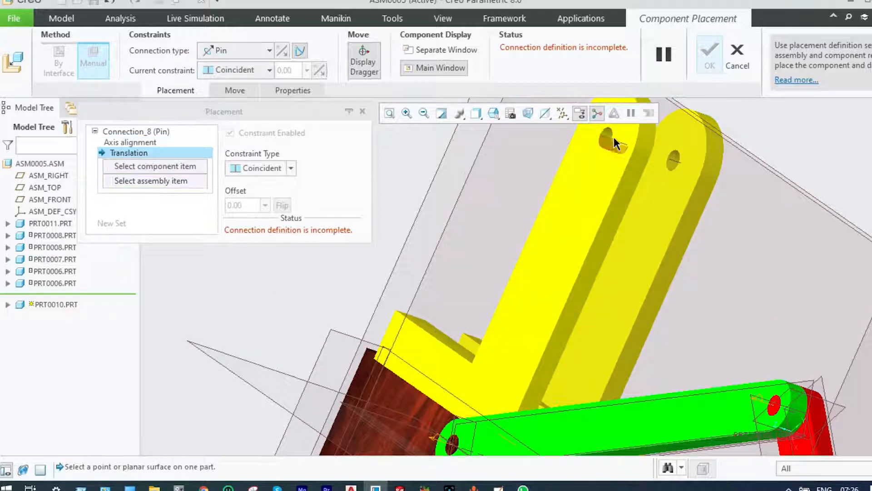
Define the pin's translation with the prt0010 side pin's end face coincident to the outer face of prt0011's front arm
{"action": "scroll", "coordinate": [617, 137], "scroll_direction": "down", "scroll_amount": 5}
{"action": "scroll", "coordinate": [619, 137], "scroll_direction": "down", "scroll_amount": 3}
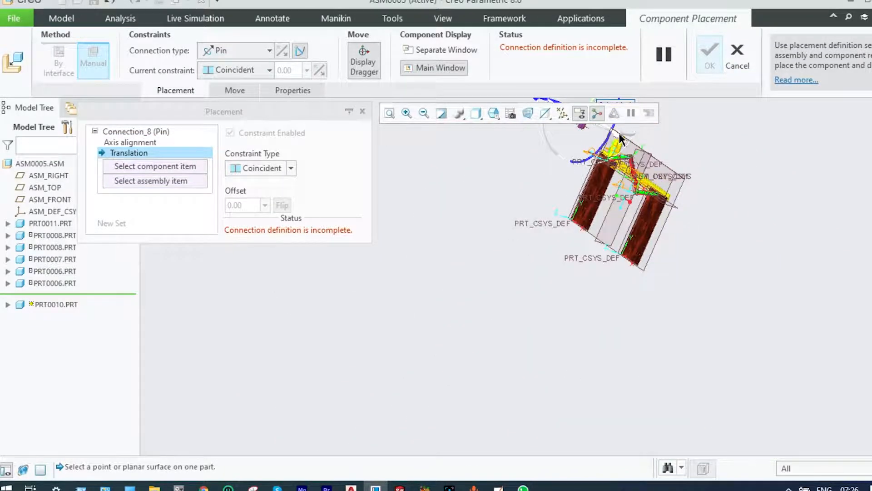
{"action": "scroll", "coordinate": [619, 134], "scroll_direction": "up", "scroll_amount": 3}
{"action": "scroll", "coordinate": [620, 136], "scroll_direction": "down", "scroll_amount": 3}
{"action": "scroll", "coordinate": [620, 136], "scroll_direction": "down", "scroll_amount": 1}
{"action": "scroll", "coordinate": [422, 124], "scroll_direction": "up", "scroll_amount": 5}
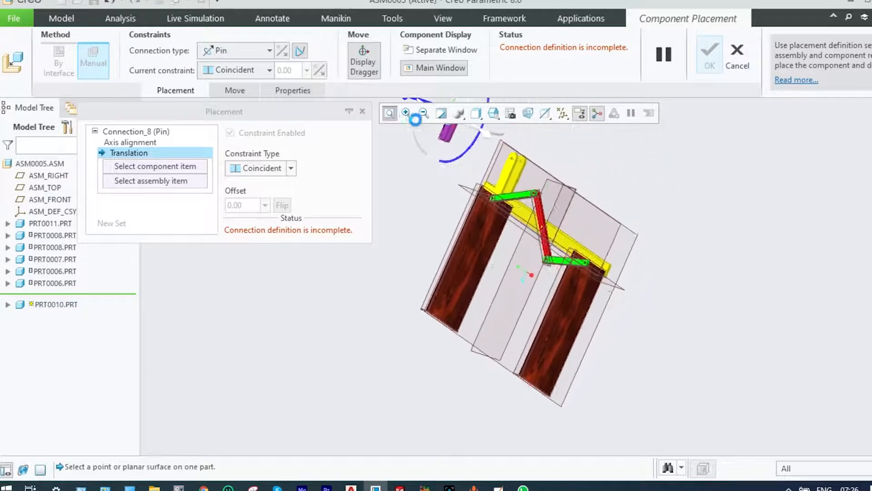
{"action": "scroll", "coordinate": [423, 129], "scroll_direction": "up", "scroll_amount": 1}
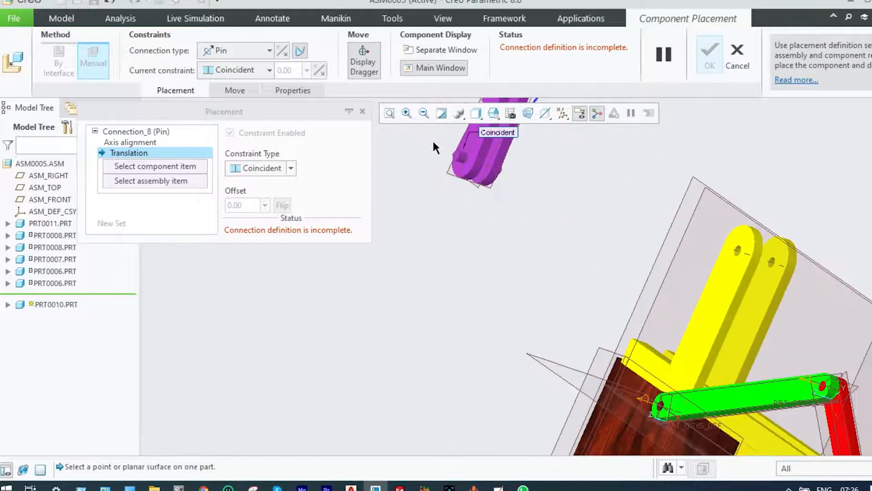
{"action": "scroll", "coordinate": [433, 140], "scroll_direction": "up", "scroll_amount": 1}
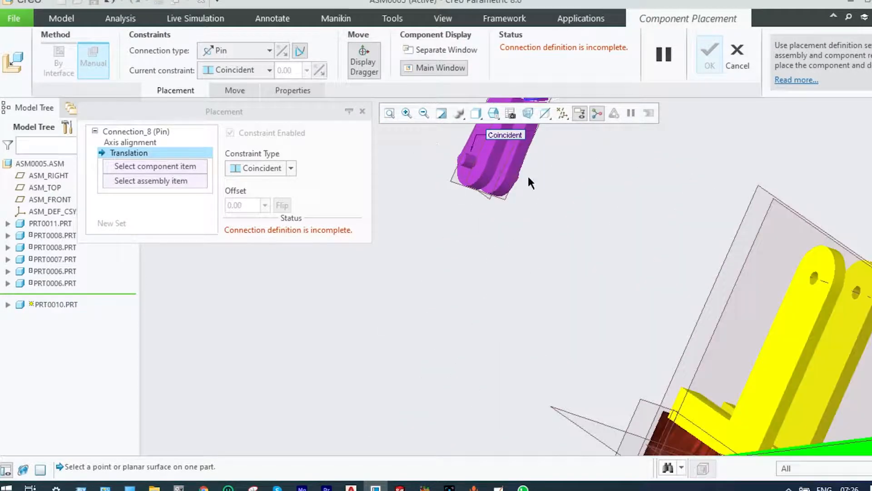
{"action": "left_click", "coordinate": [809, 291]}
{"action": "scroll", "coordinate": [461, 166], "scroll_direction": "up", "scroll_amount": 3}
{"action": "scroll", "coordinate": [461, 163], "scroll_direction": "up", "scroll_amount": 1}
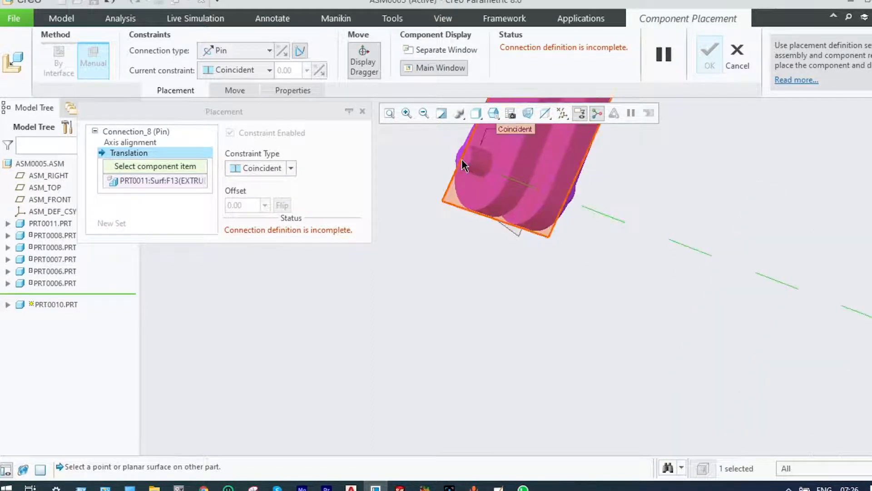
{"action": "scroll", "coordinate": [462, 160], "scroll_direction": "up", "scroll_amount": 1}
{"action": "left_click", "coordinate": [468, 166]}
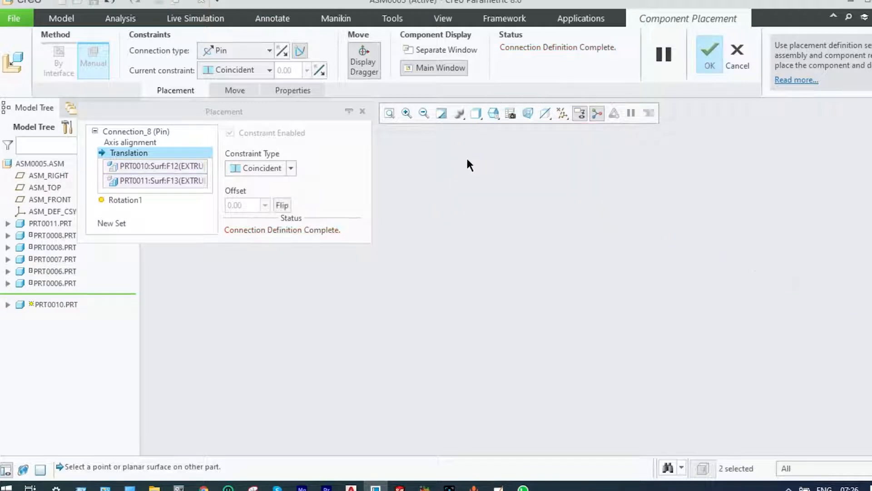
Swing prt0010 about its pin axis with the dragger so it tilts sideways from the bracket arms towards the green link
{"action": "scroll", "coordinate": [555, 194], "scroll_direction": "down", "scroll_amount": 4}
{"action": "scroll", "coordinate": [770, 208], "scroll_direction": "up", "scroll_amount": 2}
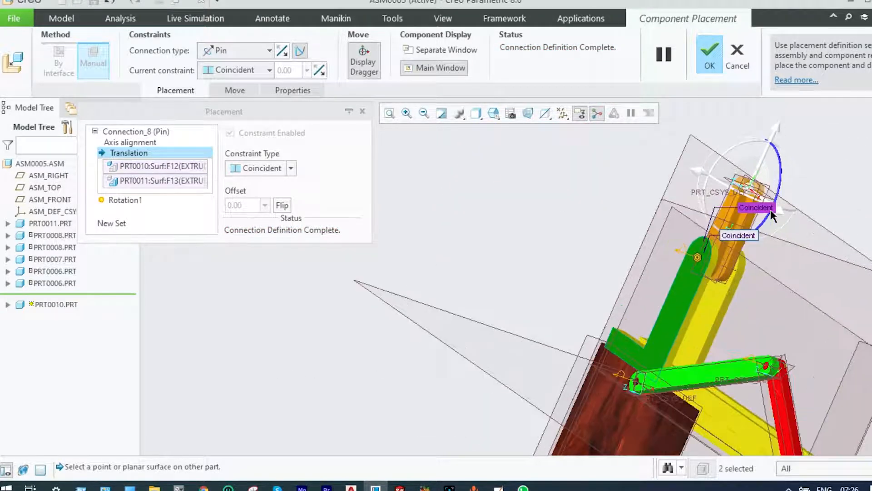
{"action": "left_click_drag", "start_coordinate": [778, 186], "coordinate": [793, 247]}
{"action": "scroll", "coordinate": [820, 313], "scroll_direction": "up", "scroll_amount": 2}
{"action": "scroll", "coordinate": [820, 312], "scroll_direction": "down", "scroll_amount": 3}
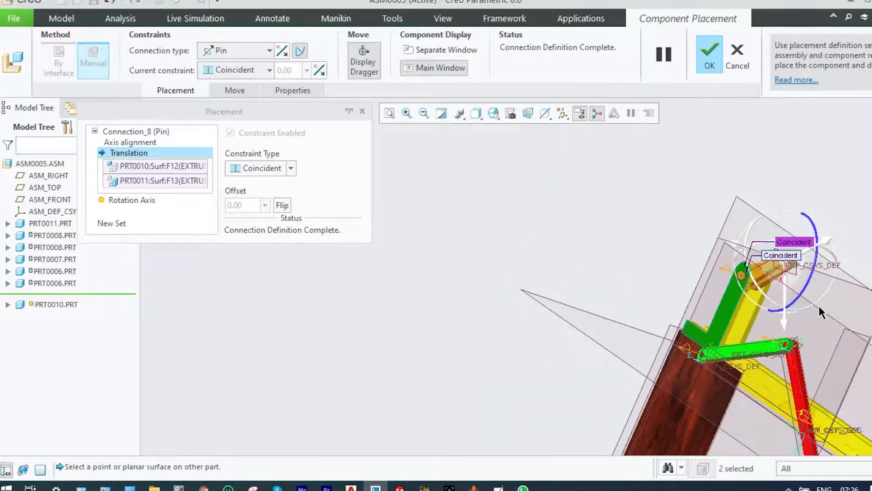
Accept the prt0010 lever's pin placement in the yellow prt0011 bracket
{"action": "left_click", "coordinate": [711, 61]}
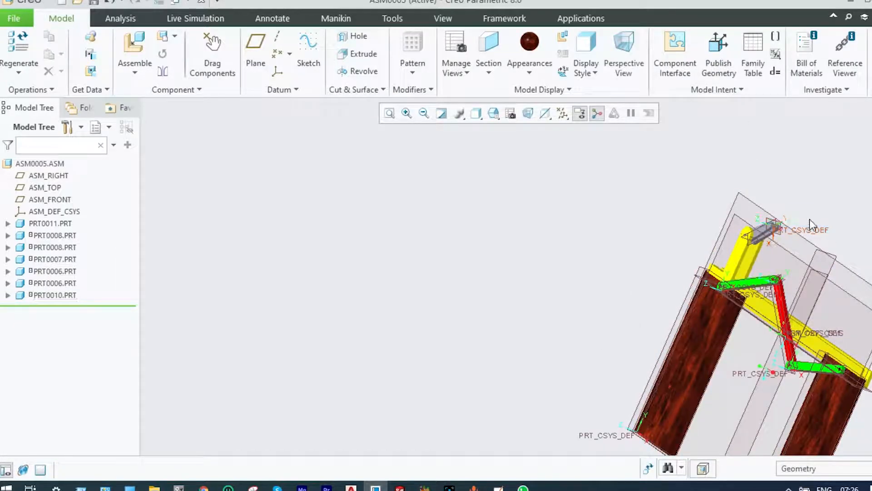
{"action": "middle_click_drag", "start_coordinate": [824, 220], "coordinate": [750, 219]}
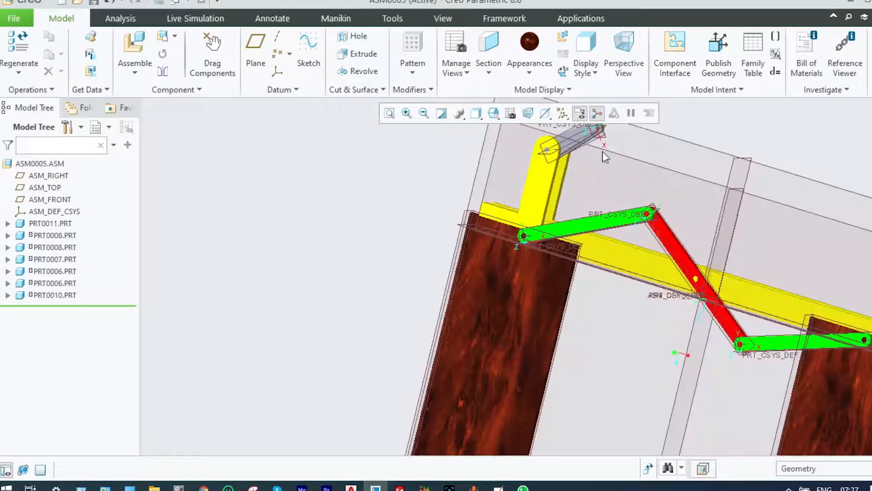
{"action": "middle_click_drag", "start_coordinate": [824, 159], "coordinate": [776, 195]}
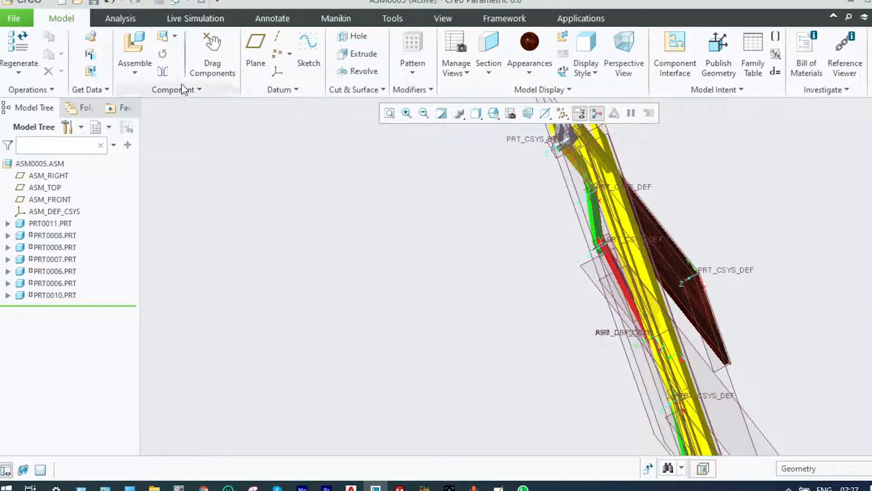
Insert the rod prt0012.prt from the PTC Models folder as a new component of the assembly
{"action": "left_click", "coordinate": [137, 73]}
{"action": "left_click", "coordinate": [137, 84]}
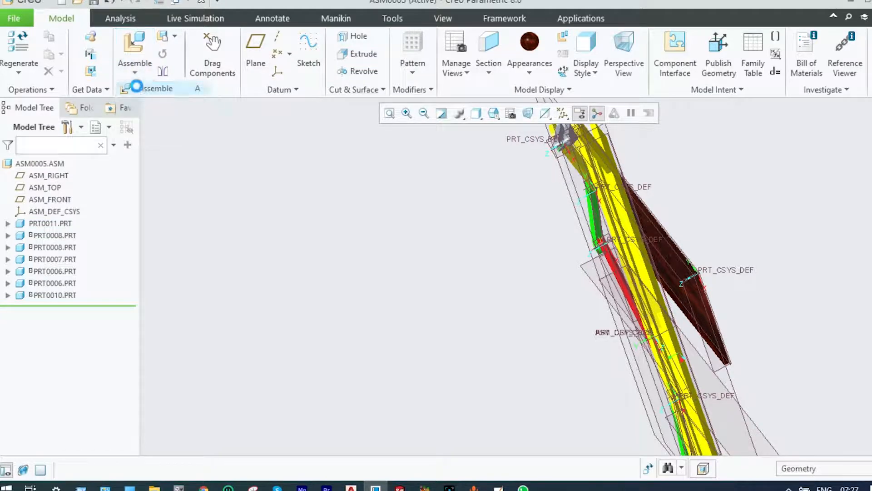
{"action": "left_click", "coordinate": [318, 247]}
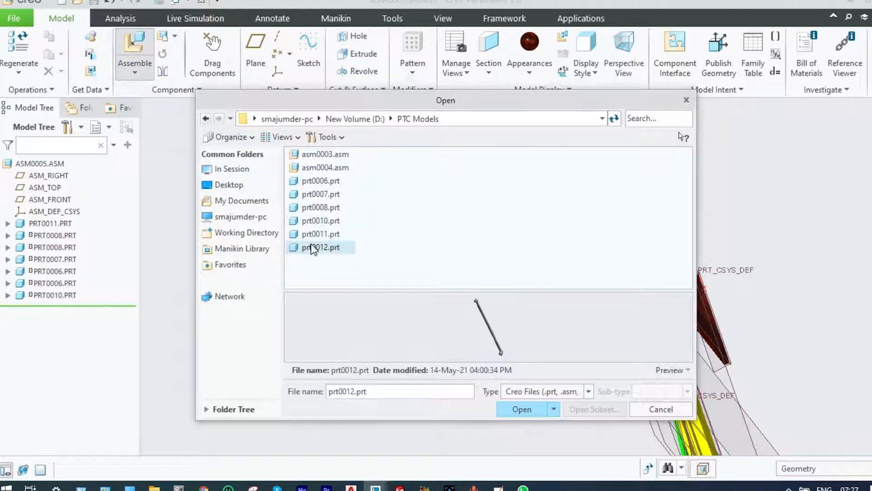
{"action": "left_click", "coordinate": [523, 409]}
{"action": "scroll", "coordinate": [545, 350], "scroll_direction": "up", "scroll_amount": 3}
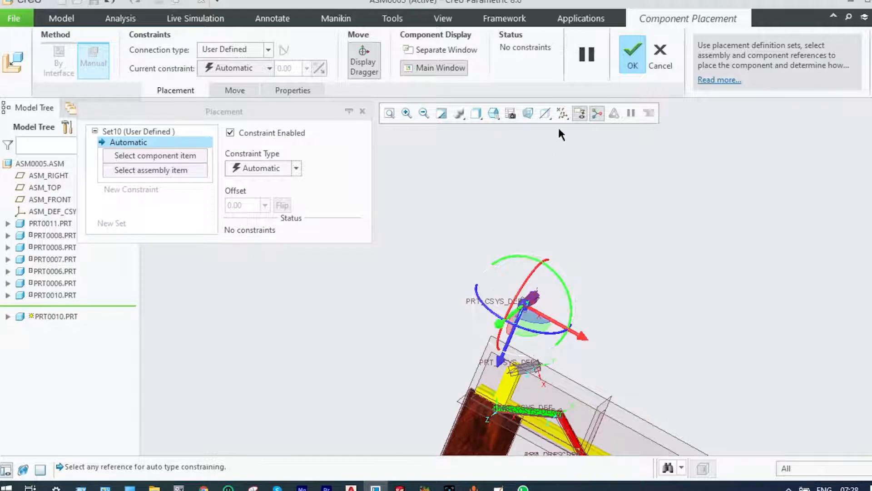
Hide all datum axes, points, coordinate systems and planes in the graphics view
{"action": "left_click", "coordinate": [563, 113]}
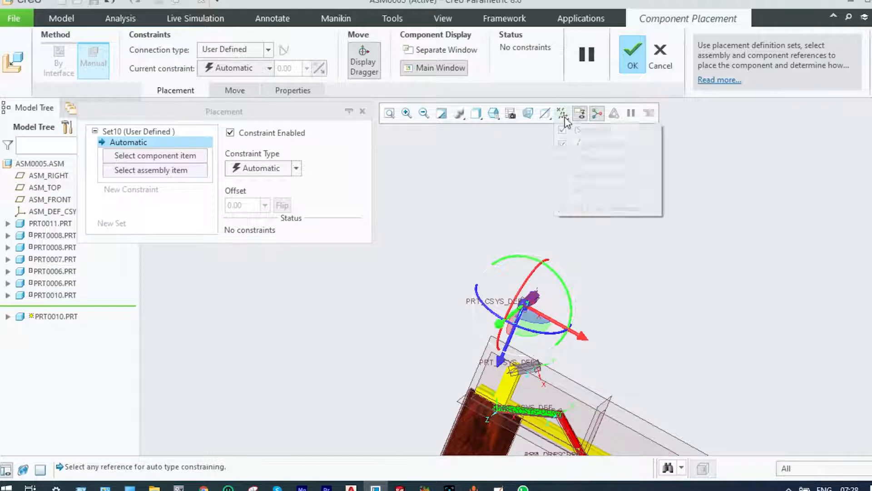
{"action": "left_click", "coordinate": [563, 131]}
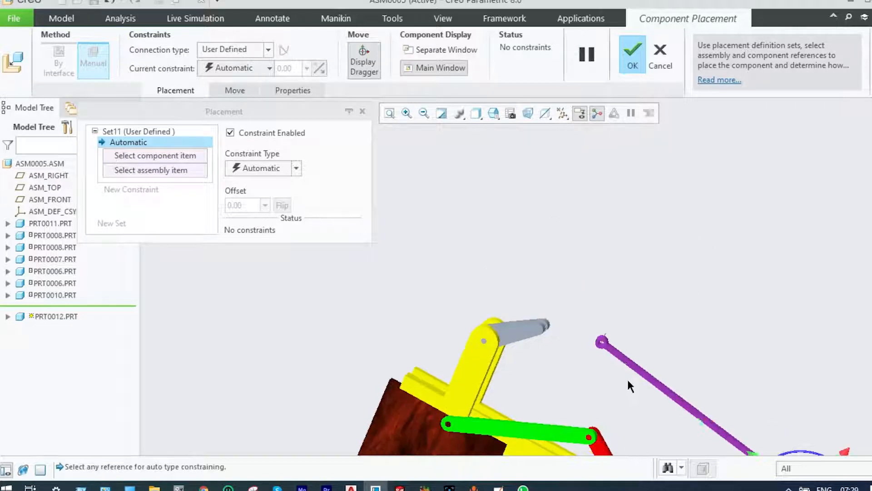
{"action": "scroll", "coordinate": [627, 377], "scroll_direction": "up", "scroll_amount": 2}
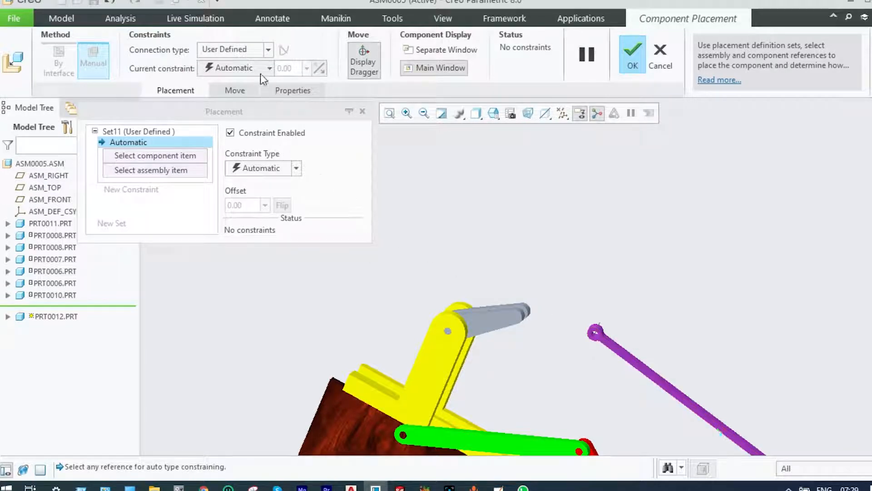
Give prt0012 a Pin connection and align its near end hole's surface with the cylindrical cross pin between prt0010's two arms
{"action": "left_click", "coordinate": [268, 50]}
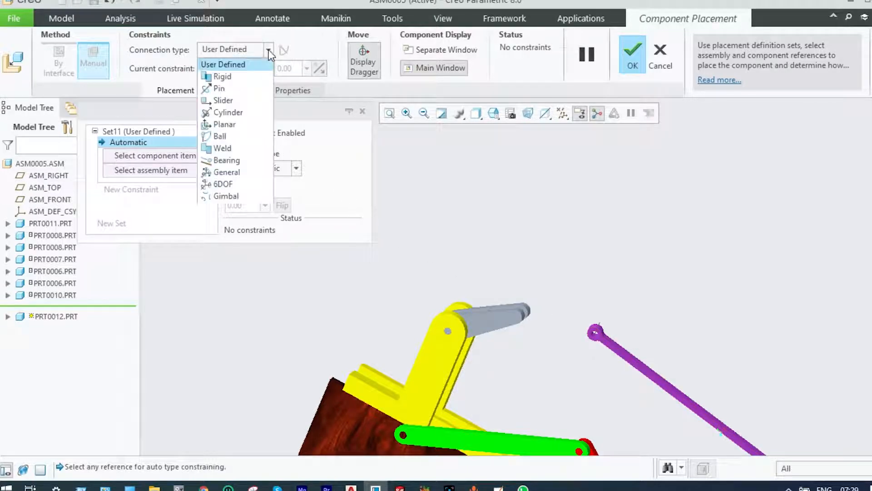
{"action": "left_click", "coordinate": [233, 88]}
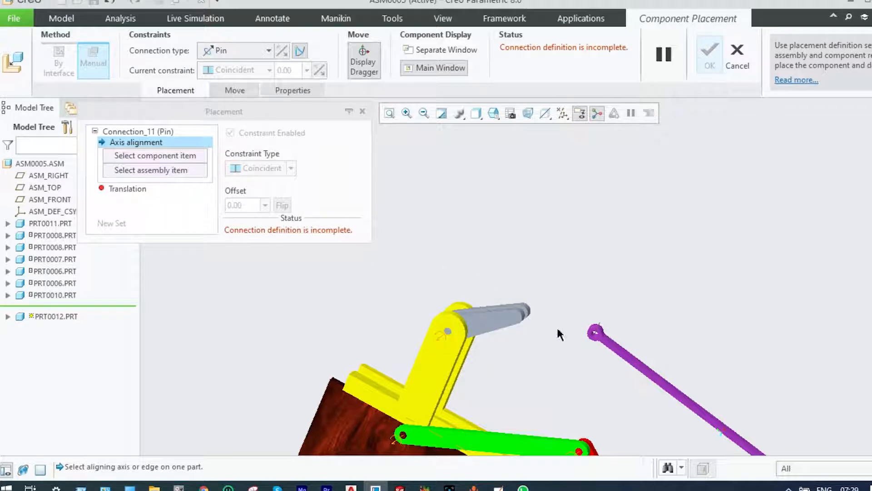
{"action": "scroll", "coordinate": [599, 350], "scroll_direction": "up", "scroll_amount": 3}
{"action": "scroll", "coordinate": [604, 352], "scroll_direction": "up", "scroll_amount": 1}
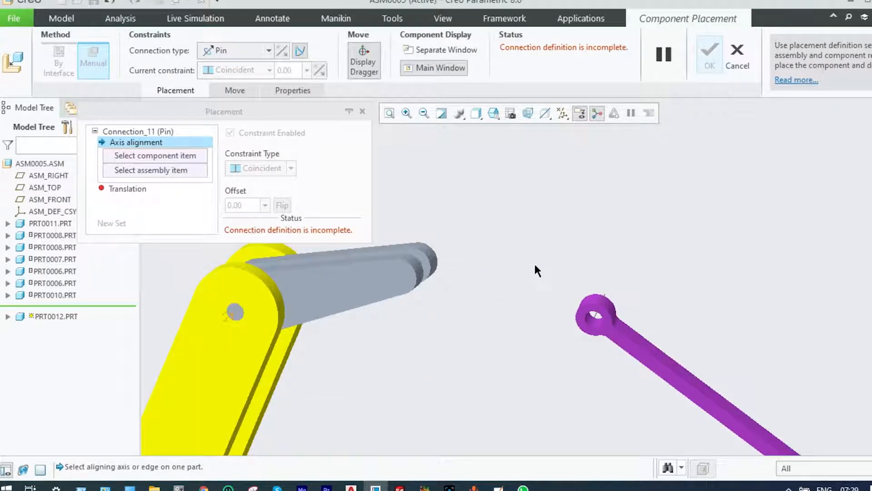
{"action": "scroll", "coordinate": [586, 319], "scroll_direction": "up", "scroll_amount": 2}
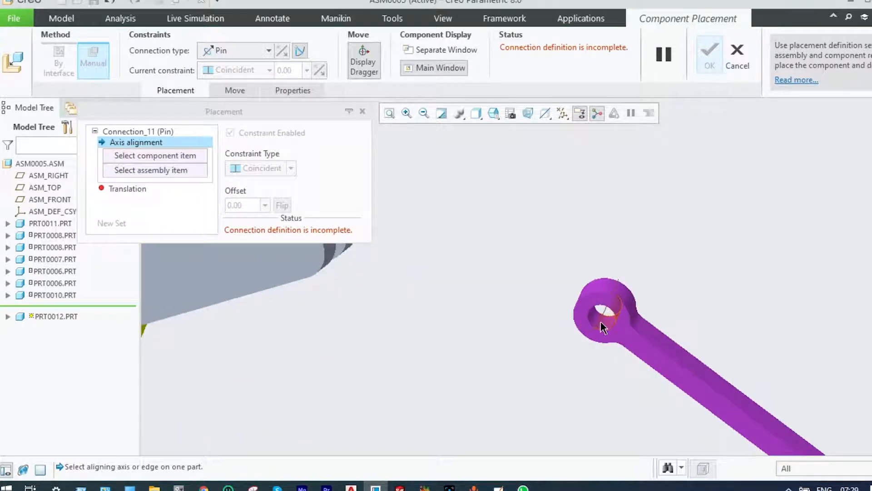
{"action": "left_click", "coordinate": [602, 327]}
{"action": "scroll", "coordinate": [549, 292], "scroll_direction": "down", "scroll_amount": 4}
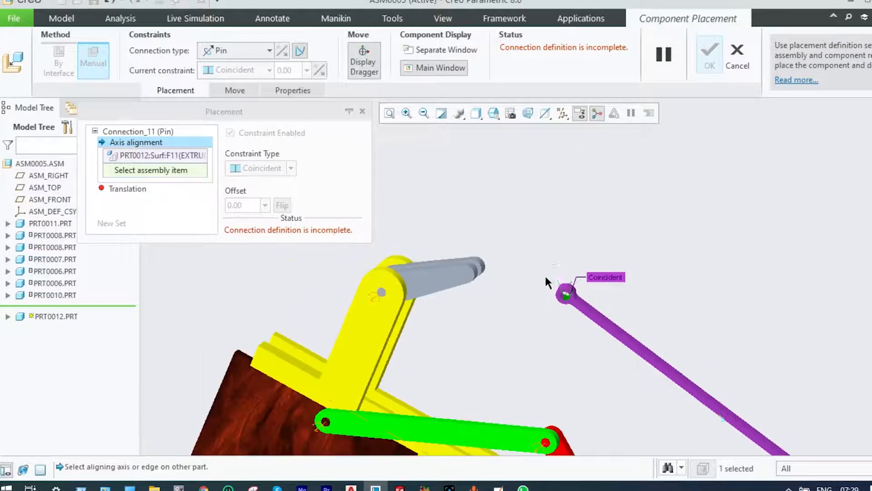
{"action": "scroll", "coordinate": [520, 278], "scroll_direction": "up", "scroll_amount": 5}
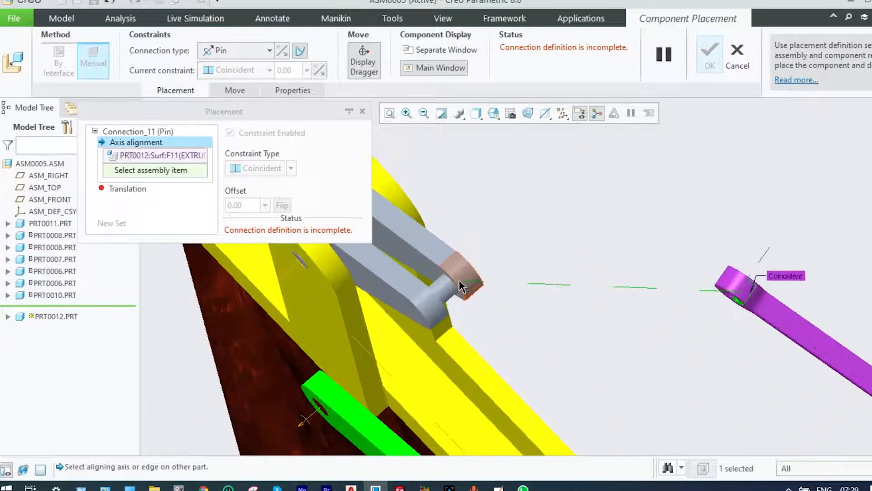
{"action": "left_click", "coordinate": [448, 289]}
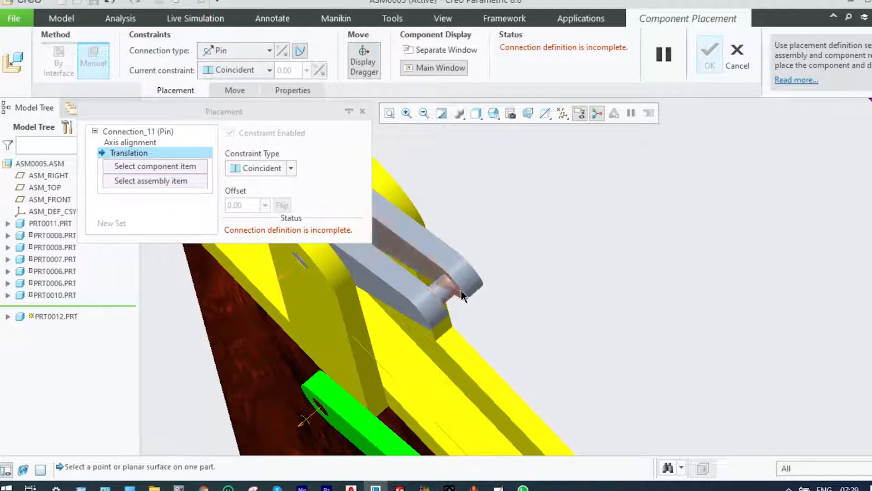
Define the pin's translation with prt0012's side face coincident to the inner face of one prt0010 arm
{"action": "left_click", "coordinate": [461, 295]}
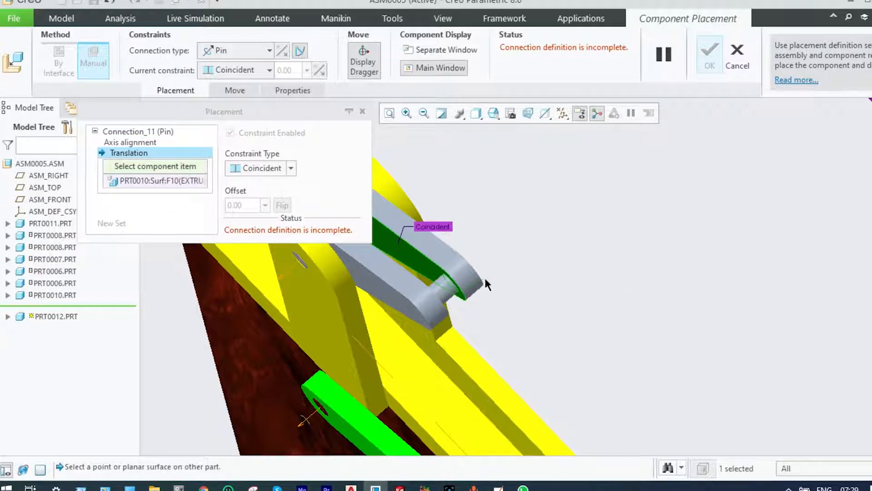
{"action": "scroll", "coordinate": [492, 272], "scroll_direction": "down", "scroll_amount": 3}
{"action": "scroll", "coordinate": [492, 269], "scroll_direction": "down", "scroll_amount": 1}
{"action": "middle_click_drag", "start_coordinate": [641, 198], "coordinate": [623, 230]}
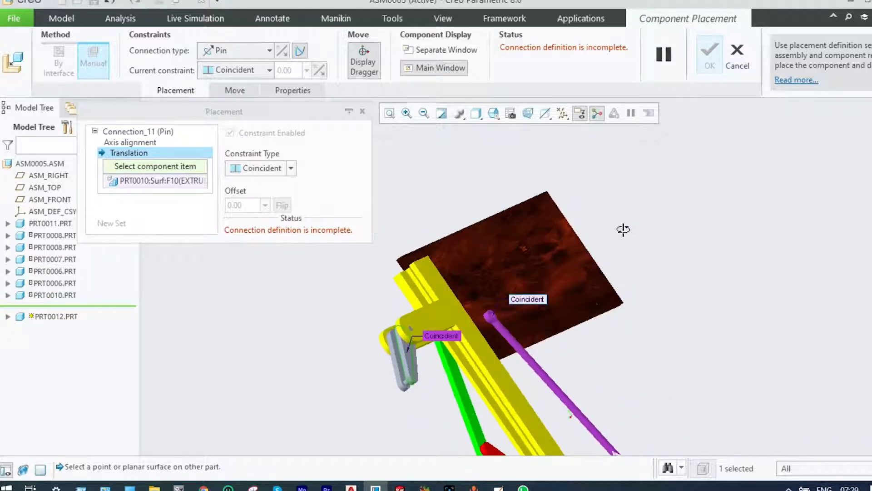
{"action": "scroll", "coordinate": [534, 319], "scroll_direction": "up", "scroll_amount": 5}
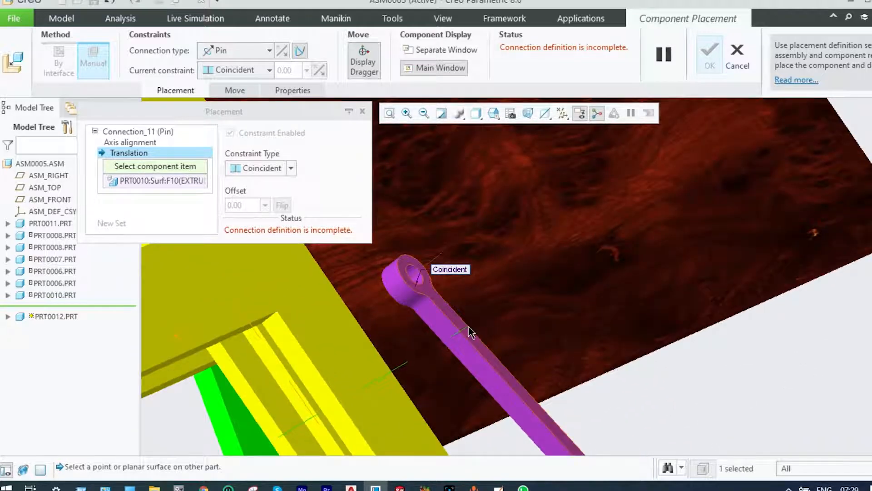
{"action": "left_click", "coordinate": [468, 333]}
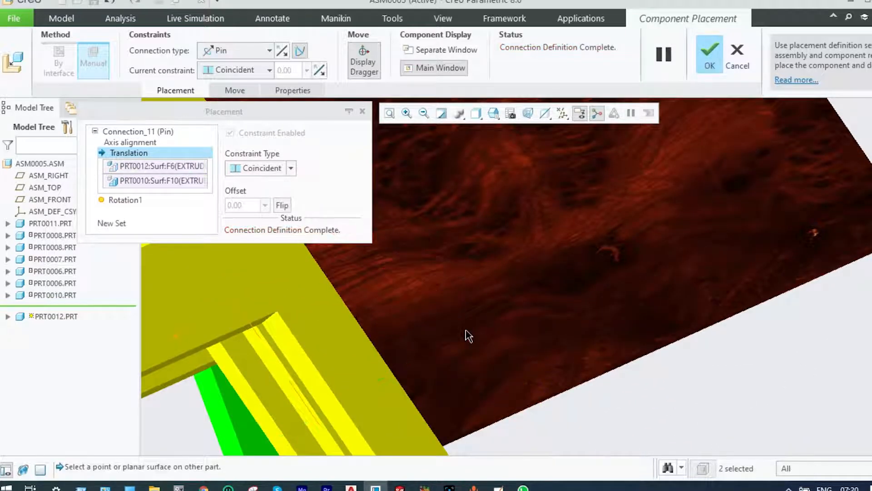
Add a second Pin connection to prt0012 and pick the hole surface at its free end for the axis alignment
{"action": "scroll", "coordinate": [468, 335], "scroll_direction": "down", "scroll_amount": 3}
{"action": "scroll", "coordinate": [469, 336], "scroll_direction": "down", "scroll_amount": 1}
{"action": "middle_click_drag", "start_coordinate": [555, 346], "coordinate": [588, 273]}
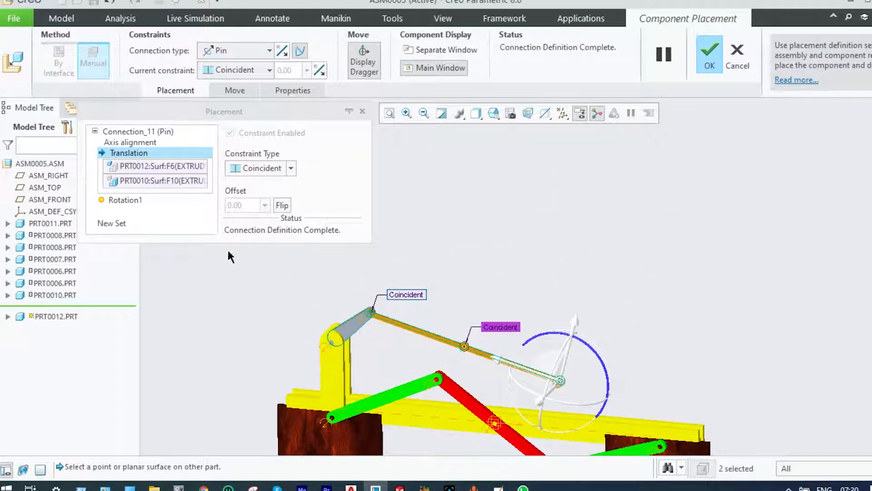
{"action": "left_click", "coordinate": [119, 225]}
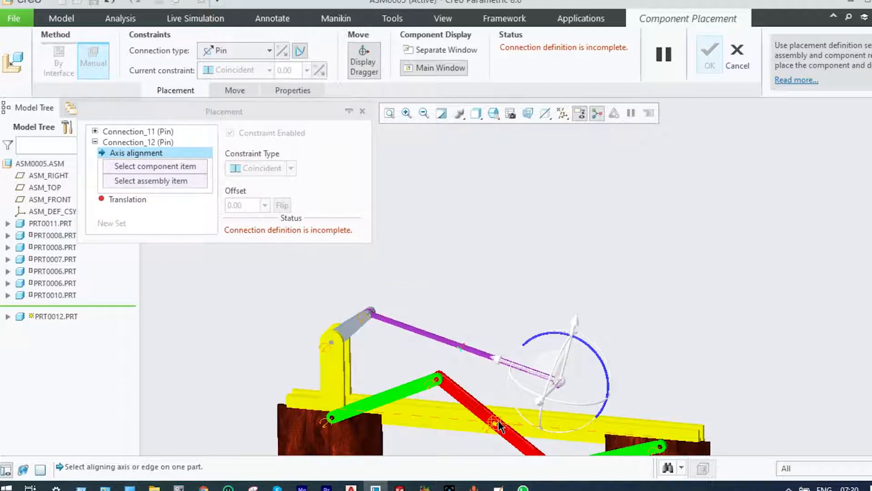
{"action": "scroll", "coordinate": [541, 390], "scroll_direction": "up", "scroll_amount": 5}
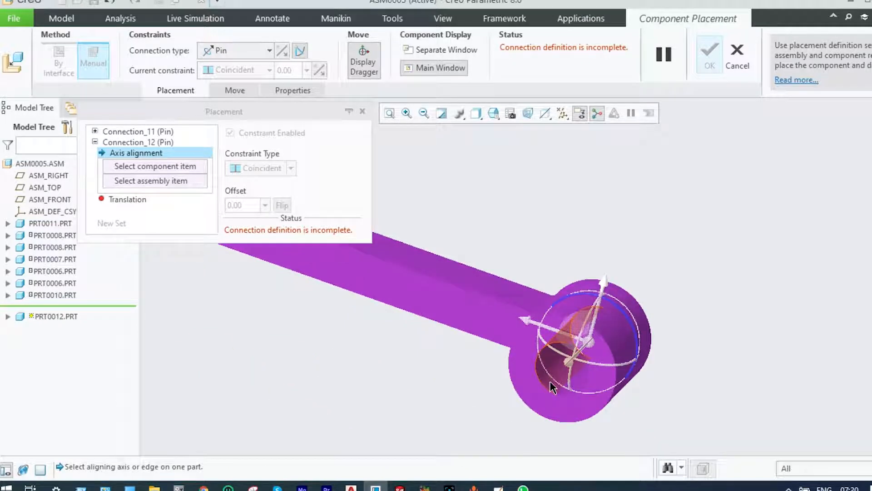
{"action": "left_click", "coordinate": [551, 388]}
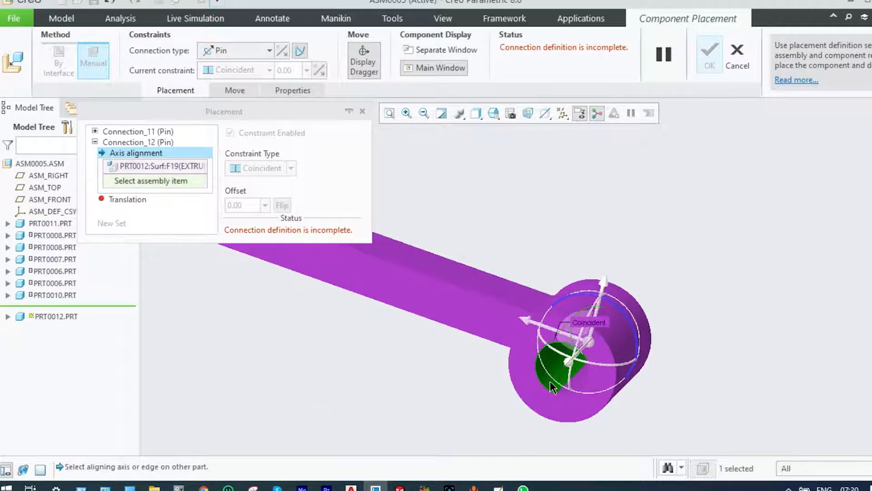
Align prt0012's free end hole with the cylindrical surface of the pin at the red prt0007 link's lower end
{"action": "scroll", "coordinate": [550, 384], "scroll_direction": "down", "scroll_amount": 6}
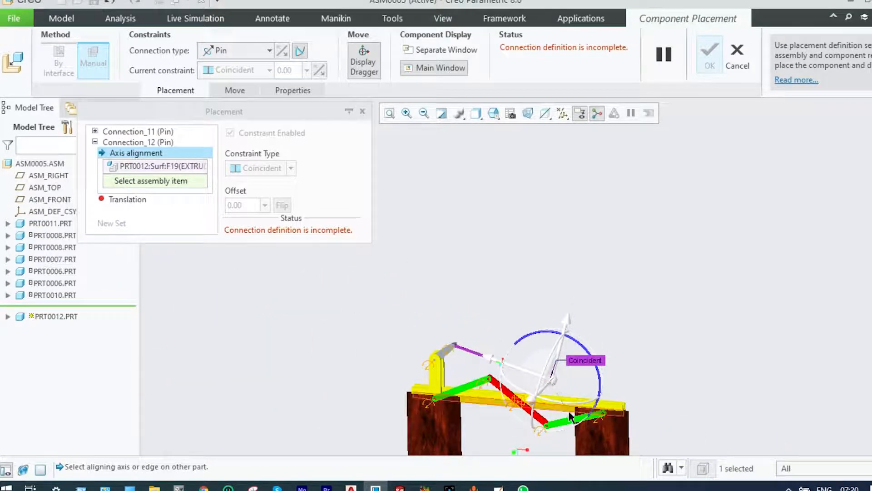
{"action": "scroll", "coordinate": [570, 413], "scroll_direction": "up", "scroll_amount": 3}
{"action": "scroll", "coordinate": [574, 366], "scroll_direction": "down", "scroll_amount": 1}
{"action": "middle_click_drag", "start_coordinate": [603, 313], "coordinate": [546, 421]}
{"action": "scroll", "coordinate": [543, 416], "scroll_direction": "up", "scroll_amount": 4}
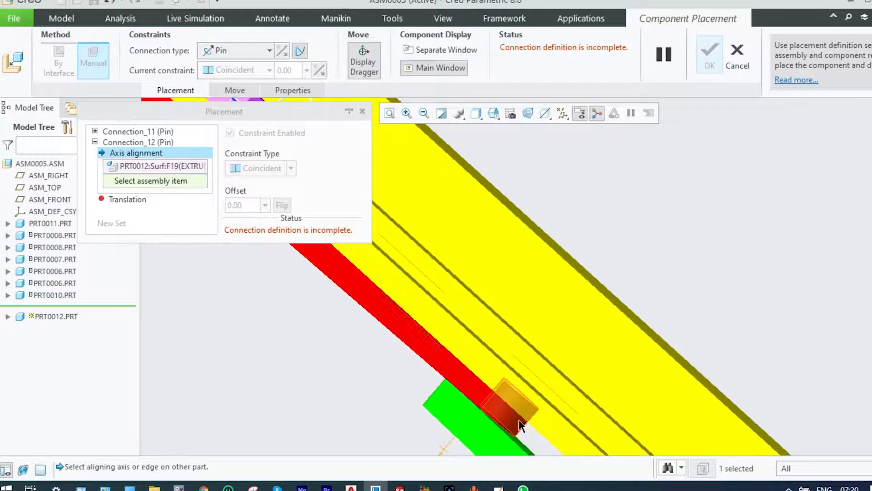
{"action": "scroll", "coordinate": [520, 422], "scroll_direction": "up", "scroll_amount": 1}
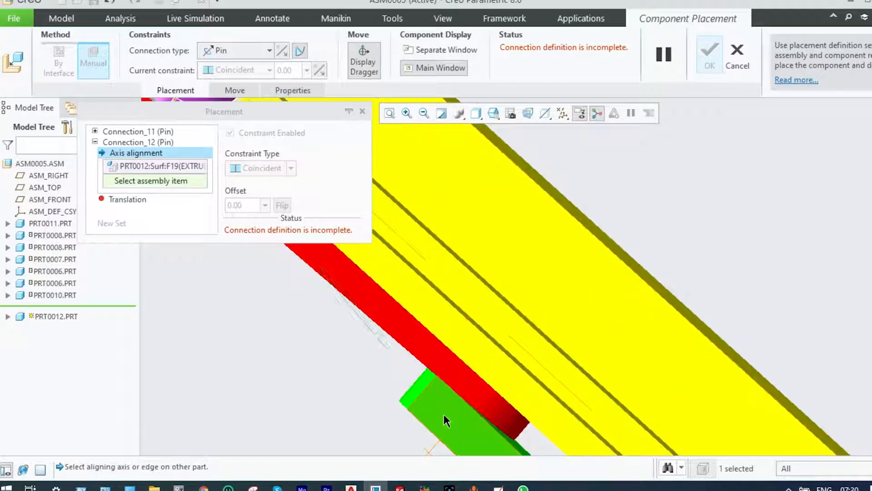
{"action": "middle_click_drag", "start_coordinate": [601, 308], "coordinate": [596, 323]}
{"action": "scroll", "coordinate": [595, 323], "scroll_direction": "down", "scroll_amount": 3}
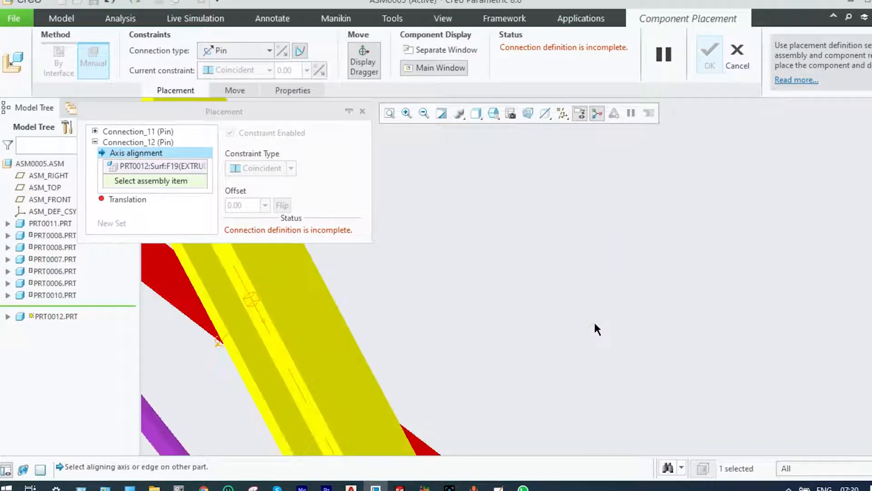
{"action": "scroll", "coordinate": [594, 322], "scroll_direction": "down", "scroll_amount": 3}
{"action": "scroll", "coordinate": [545, 377], "scroll_direction": "up", "scroll_amount": 2}
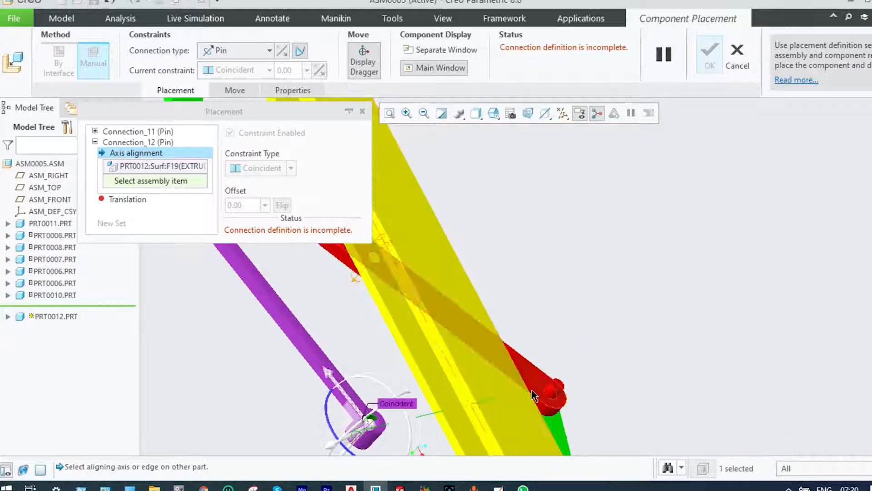
{"action": "scroll", "coordinate": [534, 395], "scroll_direction": "up", "scroll_amount": 2}
{"action": "left_click", "coordinate": [573, 400]}
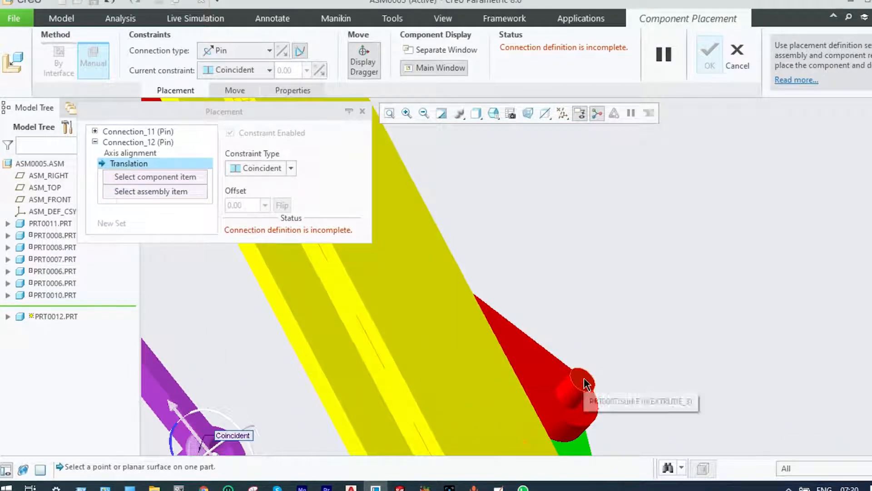
Define the second pin's translation between the end face of prt0007's pin and the end face of prt0012's boss
{"action": "left_click", "coordinate": [585, 383]}
{"action": "scroll", "coordinate": [586, 355], "scroll_direction": "down", "scroll_amount": 4}
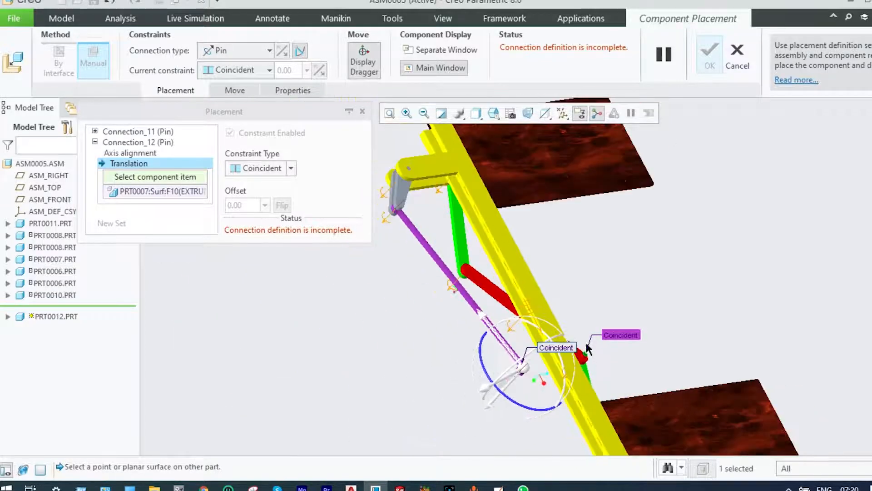
{"action": "middle_click_drag", "start_coordinate": [548, 300], "coordinate": [607, 315]}
{"action": "scroll", "coordinate": [642, 225], "scroll_direction": "up", "scroll_amount": 4}
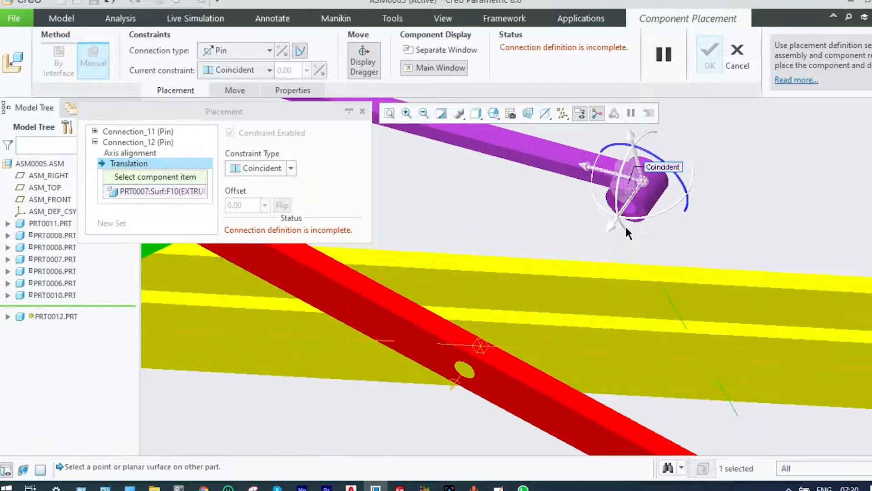
{"action": "scroll", "coordinate": [621, 186], "scroll_direction": "up", "scroll_amount": 5}
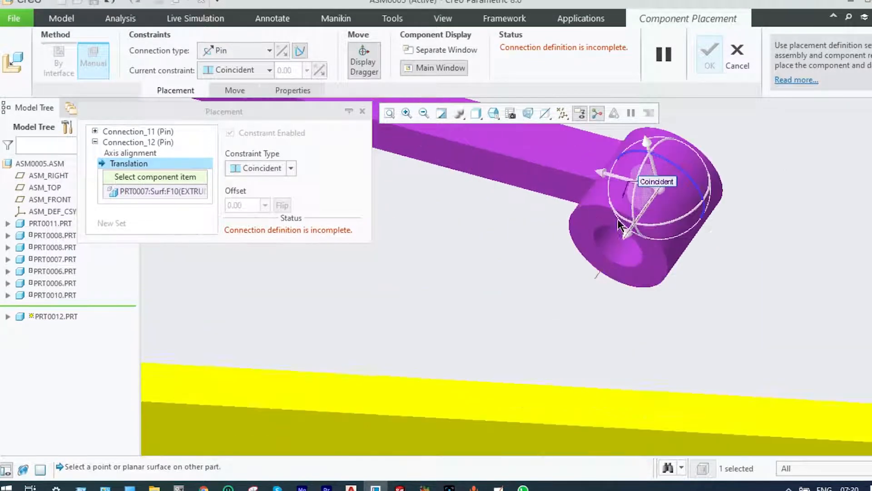
{"action": "left_click", "coordinate": [585, 224]}
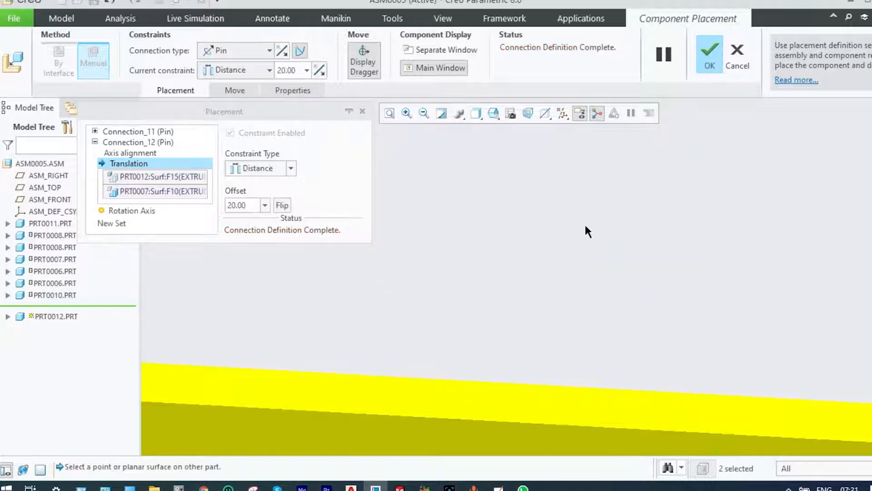
{"action": "scroll", "coordinate": [585, 223], "scroll_direction": "down", "scroll_amount": 5}
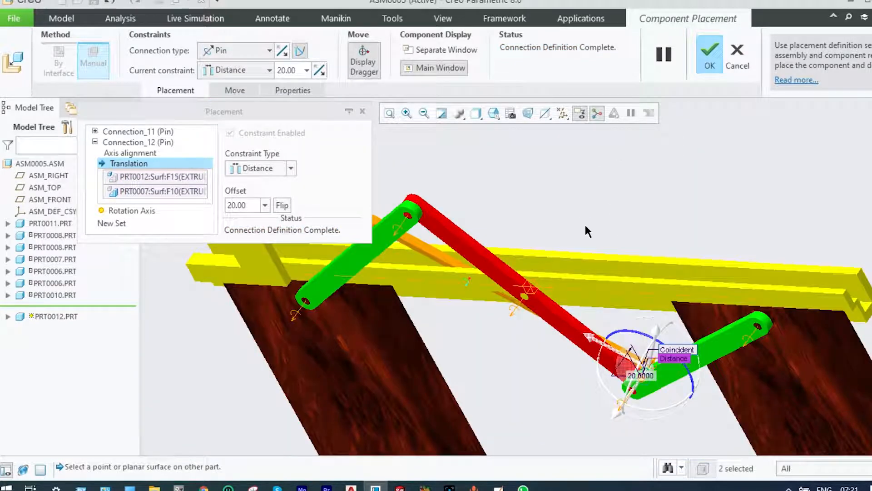
Accept prt0012's placement with its two Pin connections and apply the blue appearance to the part
{"action": "left_click", "coordinate": [711, 56]}
{"action": "scroll", "coordinate": [679, 120], "scroll_direction": "down", "scroll_amount": 6}
{"action": "middle_click_drag", "start_coordinate": [679, 119], "coordinate": [652, 290]}
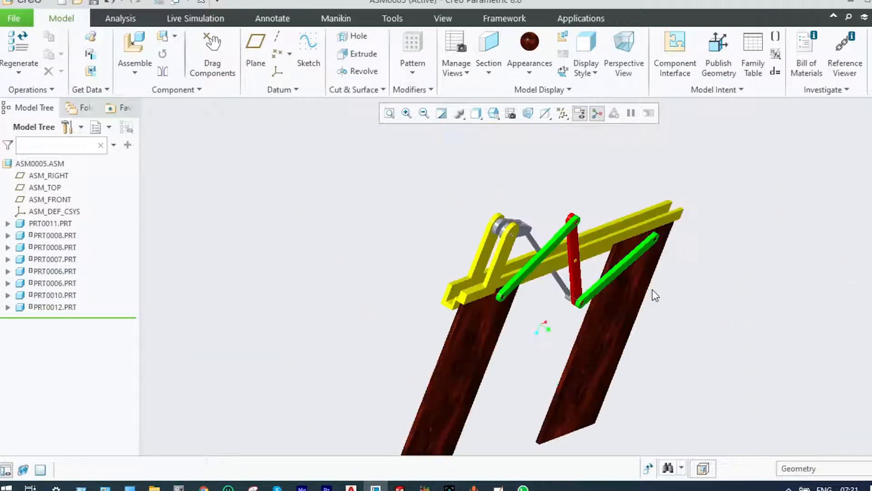
{"action": "scroll", "coordinate": [573, 237], "scroll_direction": "up", "scroll_amount": 5}
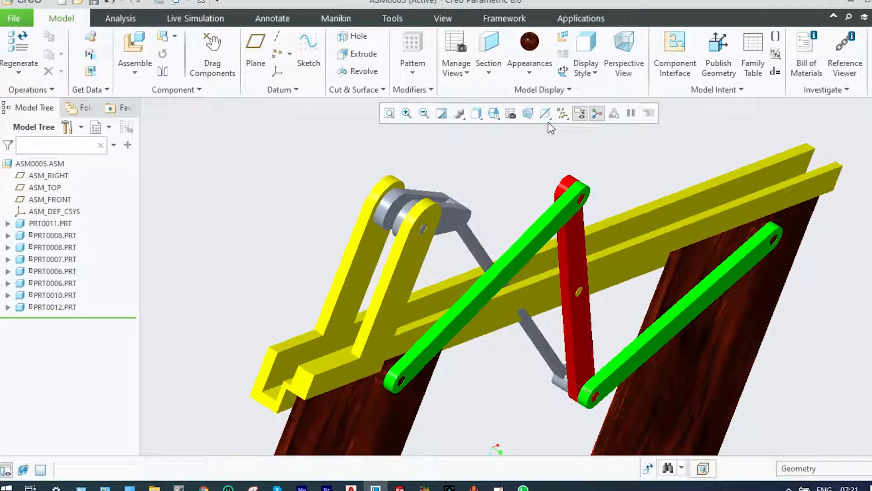
{"action": "left_click", "coordinate": [530, 73]}
{"action": "left_click", "coordinate": [523, 169]}
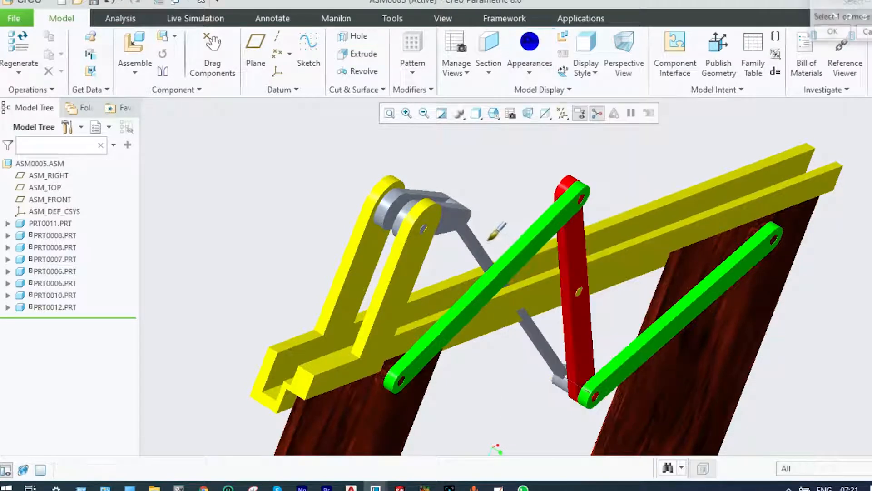
{"action": "left_click", "coordinate": [484, 241]}
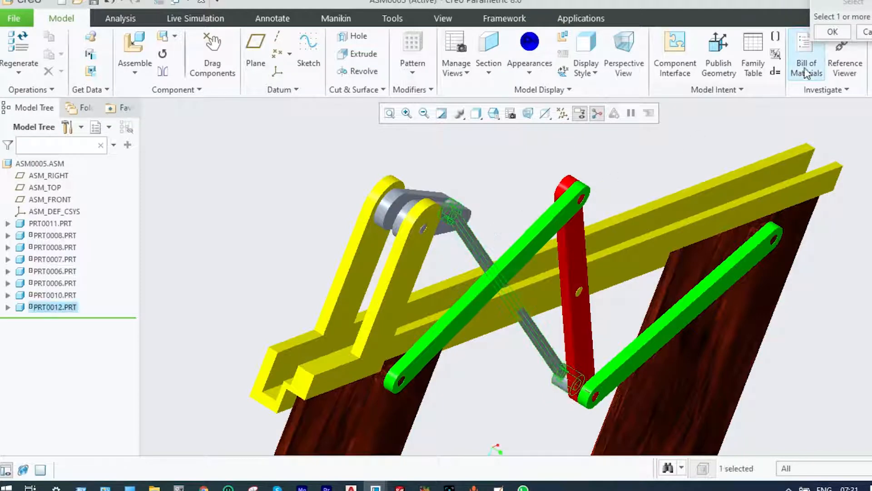
{"action": "left_click", "coordinate": [825, 35]}
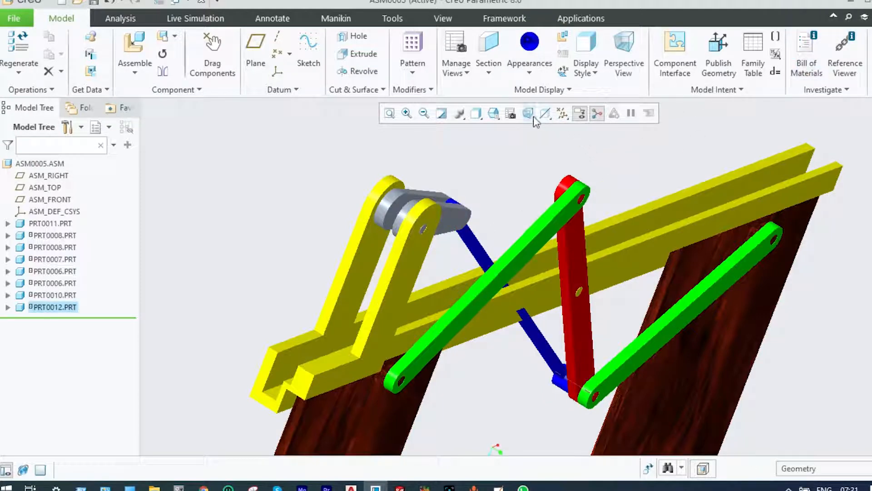
Apply the red appearance from My Appearances to the prt0010 lever
{"action": "left_click", "coordinate": [530, 73]}
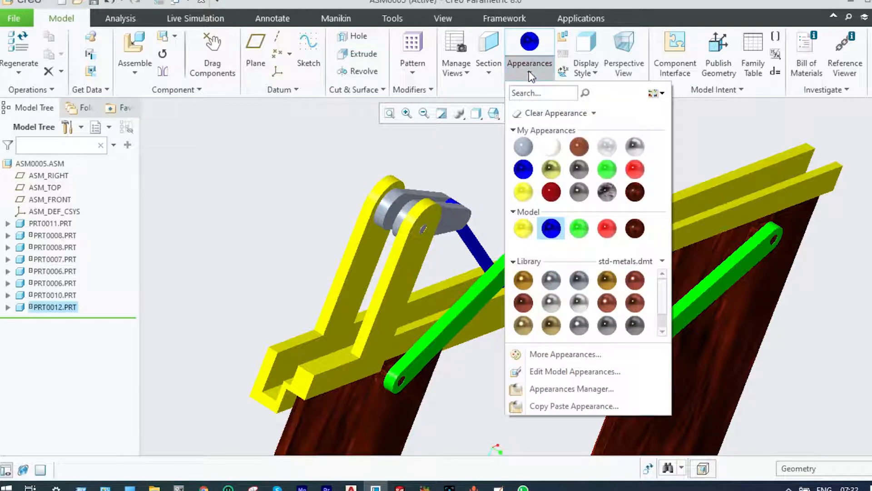
{"action": "left_click", "coordinate": [627, 171]}
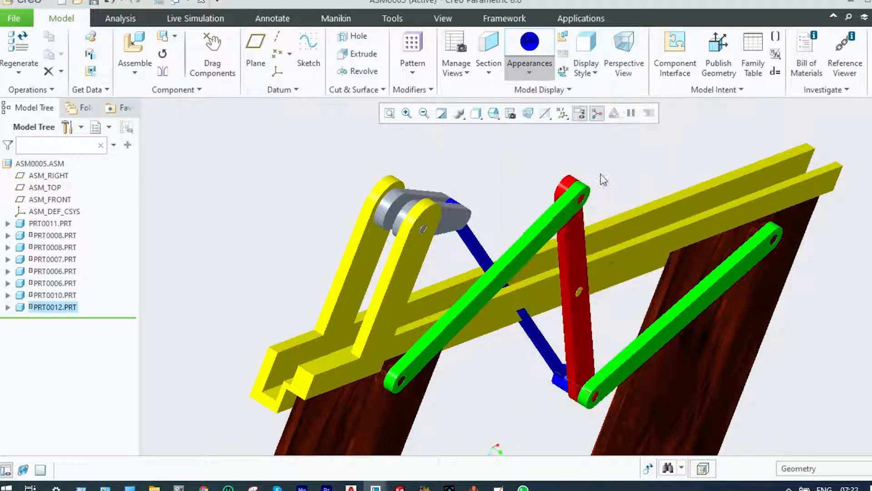
{"action": "left_click", "coordinate": [456, 201]}
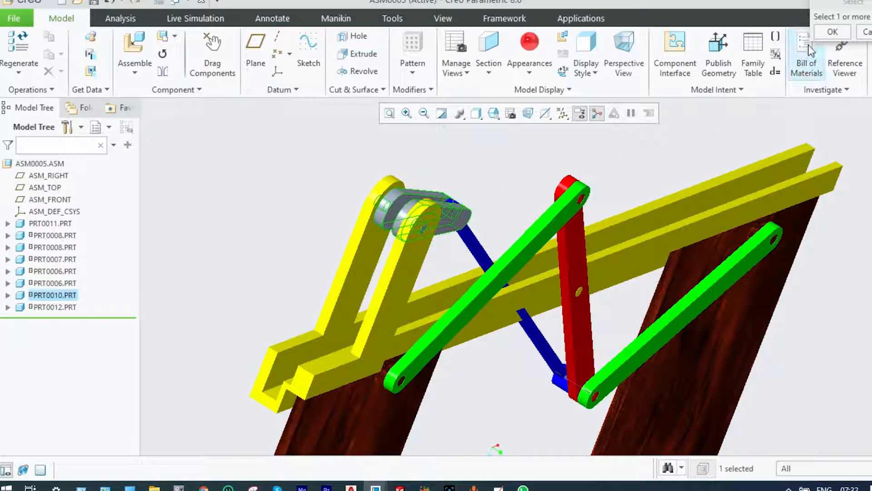
{"action": "left_click", "coordinate": [832, 31]}
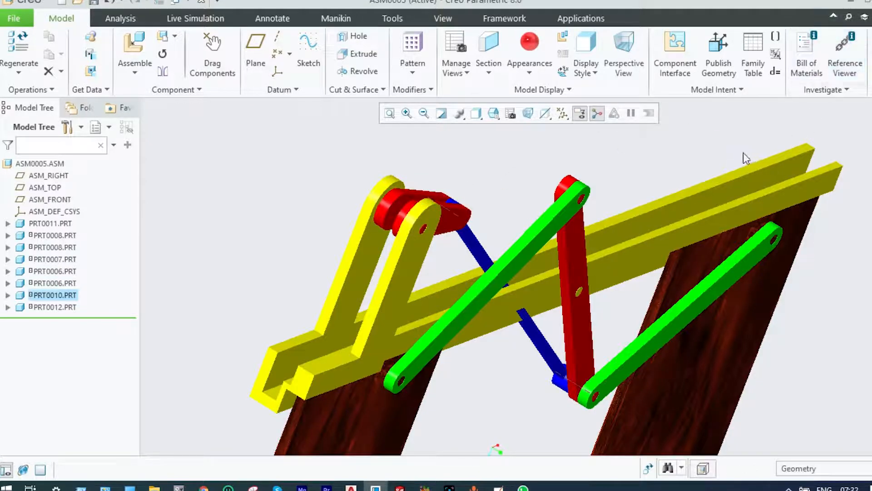
Swing the prt0010 lever about its pivot with Drag Components to run the linkage and slide the two prt0008 plates
{"action": "scroll", "coordinate": [709, 155], "scroll_direction": "down", "scroll_amount": 2}
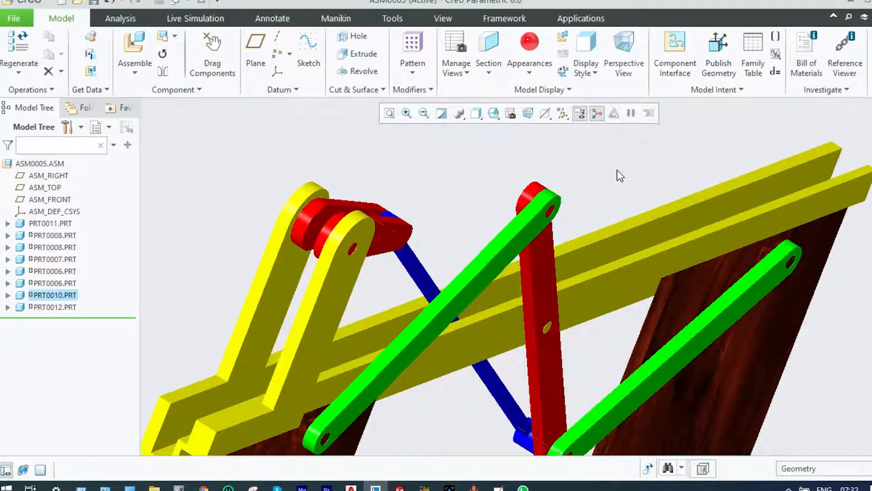
{"action": "scroll", "coordinate": [620, 176], "scroll_direction": "up", "scroll_amount": 2}
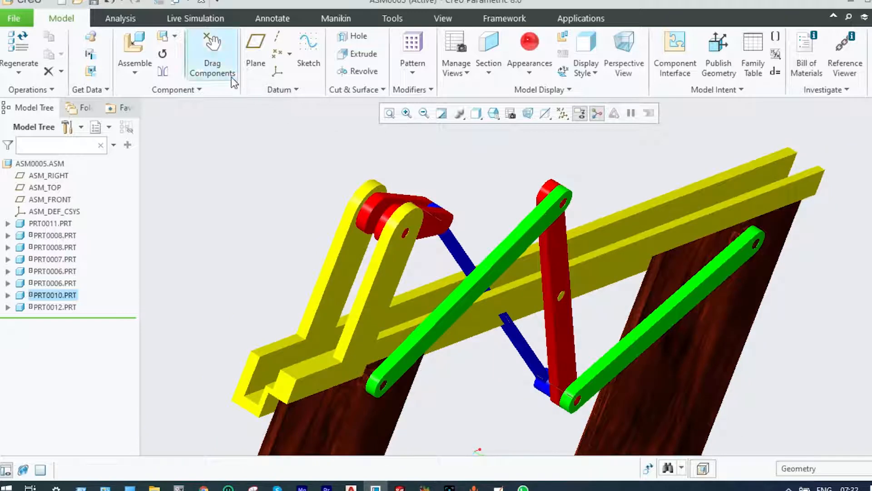
{"action": "left_click", "coordinate": [220, 74]}
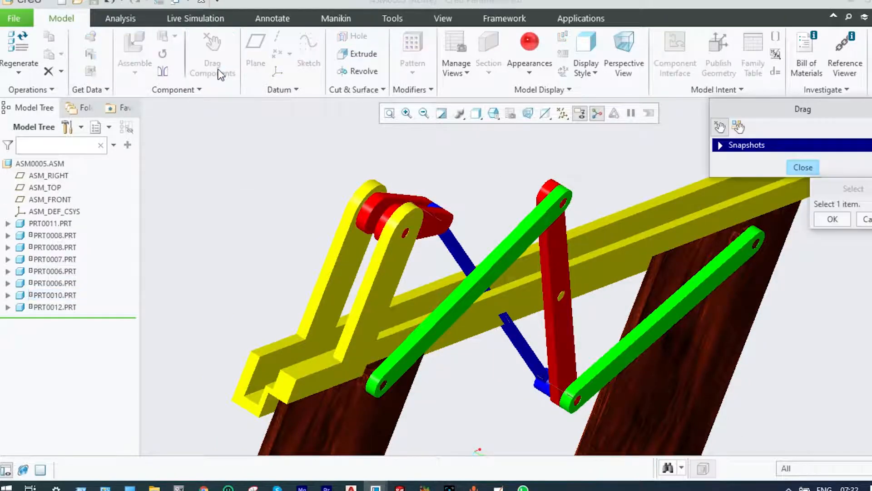
{"action": "left_click", "coordinate": [431, 234]}
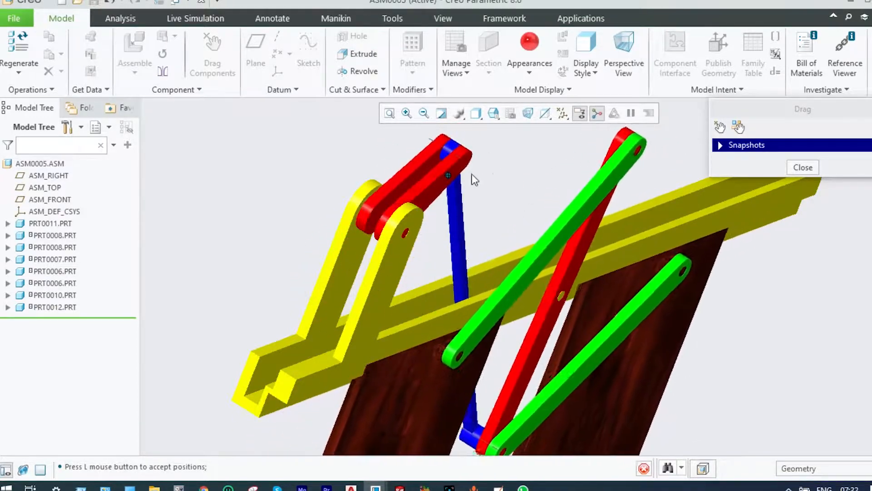
{"action": "scroll", "coordinate": [321, 254], "scroll_direction": "up", "scroll_amount": 3}
{"action": "middle_click_drag", "start_coordinate": [321, 255], "coordinate": [277, 263]}
{"action": "scroll", "coordinate": [292, 264], "scroll_direction": "up", "scroll_amount": 3}
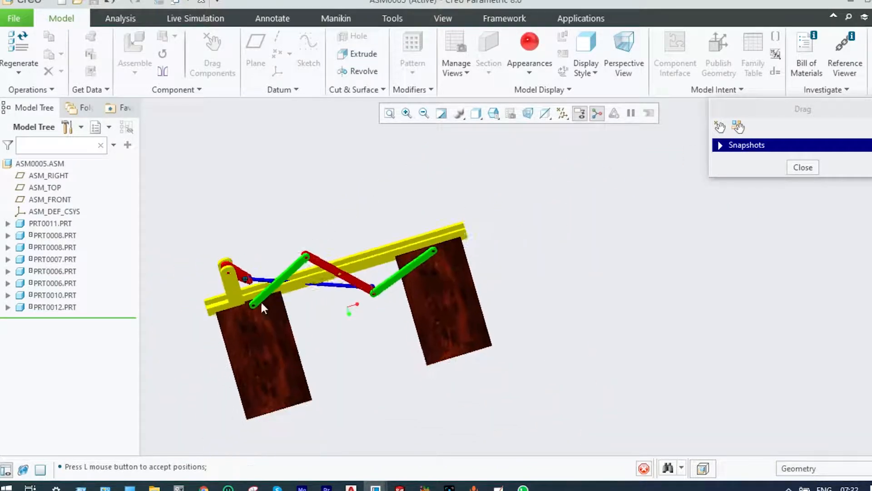
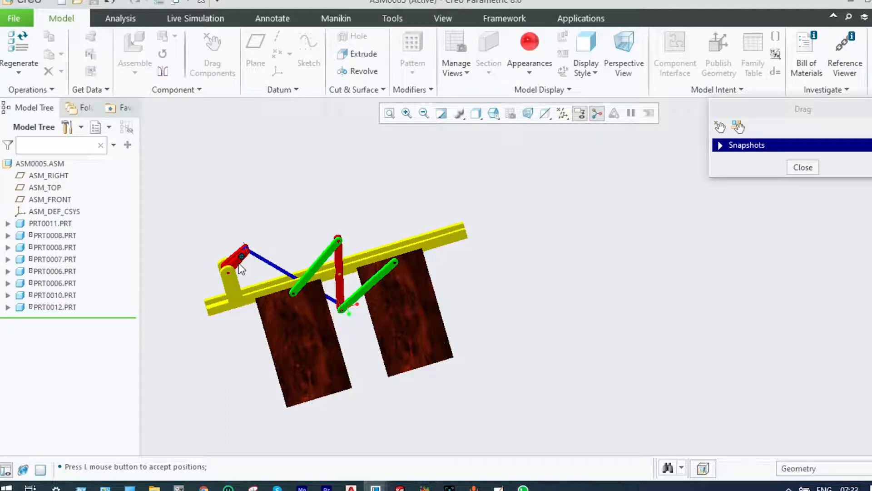
Swing the prt0010 lever until the two prt0008 plates spread towards the rail ends, and finish dragging components
{"action": "mouse_move", "coordinate": [240, 267]}
{"action": "left_mouse_down"}
{"action": "mouse_move", "coordinate": [230, 282]}
{"action": "mouse_move", "coordinate": [222, 263]}
{"action": "mouse_move", "coordinate": [221, 273]}
{"action": "mouse_move", "coordinate": [241, 265]}
{"action": "mouse_move", "coordinate": [226, 283]}
{"action": "mouse_move", "coordinate": [220, 275]}
{"action": "mouse_move", "coordinate": [226, 263]}
{"action": "mouse_move", "coordinate": [241, 273]}
{"action": "left_mouse_up"}
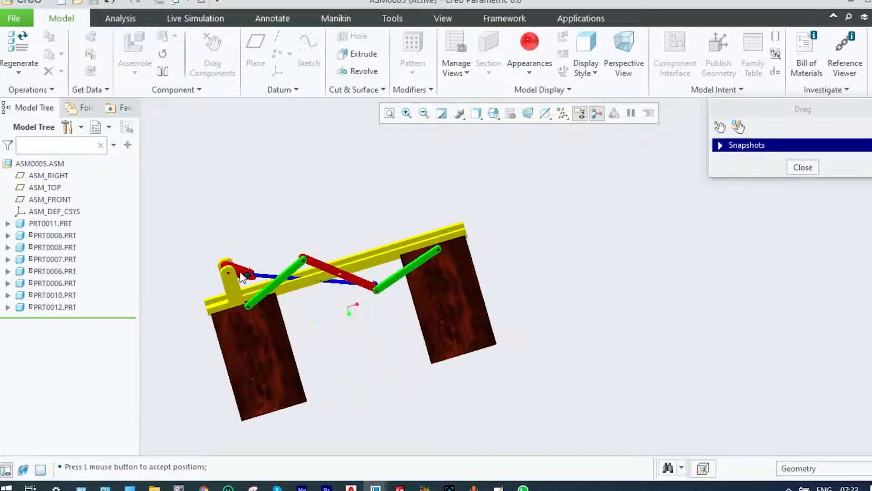
{"action": "left_click", "coordinate": [242, 275]}
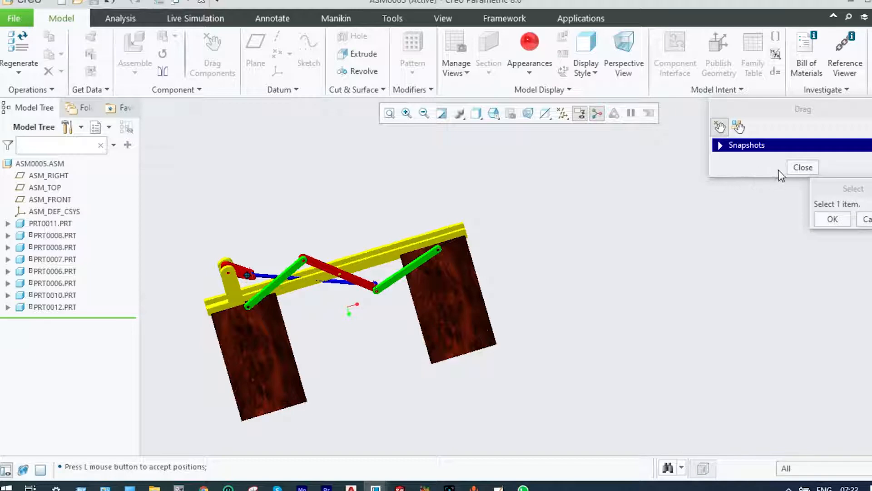
{"action": "left_click", "coordinate": [801, 168]}
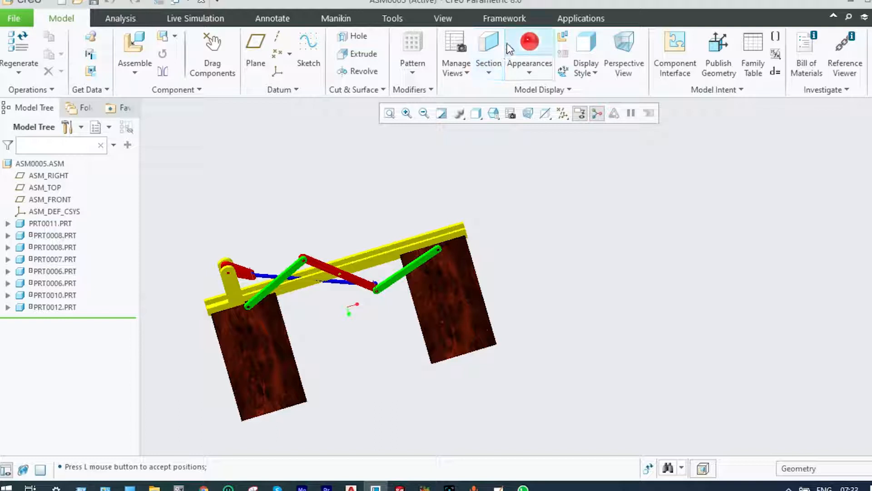
Start a servo motor in the Mechanism application with a constant velocity profile and coefficient A of 10
{"action": "left_click", "coordinate": [565, 21]}
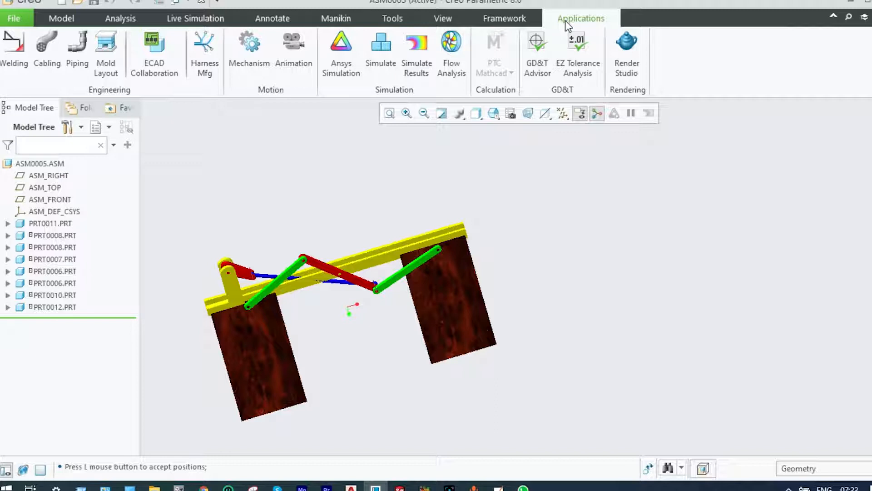
{"action": "left_click", "coordinate": [257, 58]}
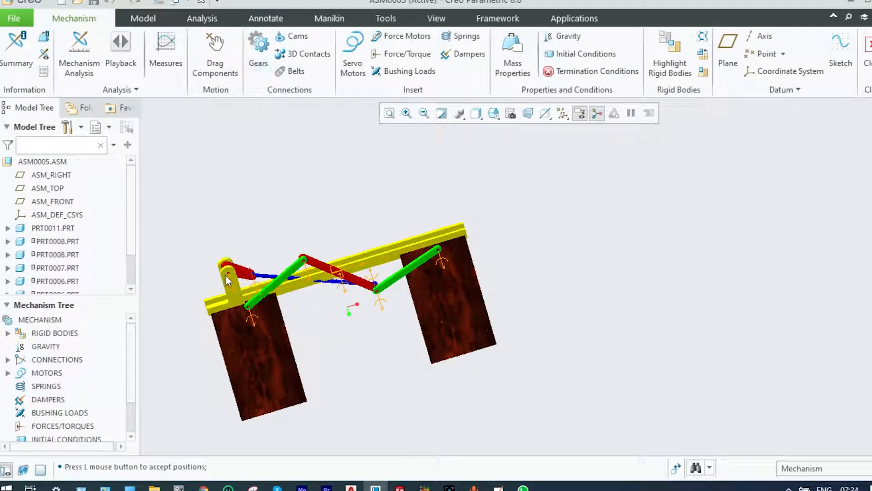
{"action": "left_click", "coordinate": [355, 62]}
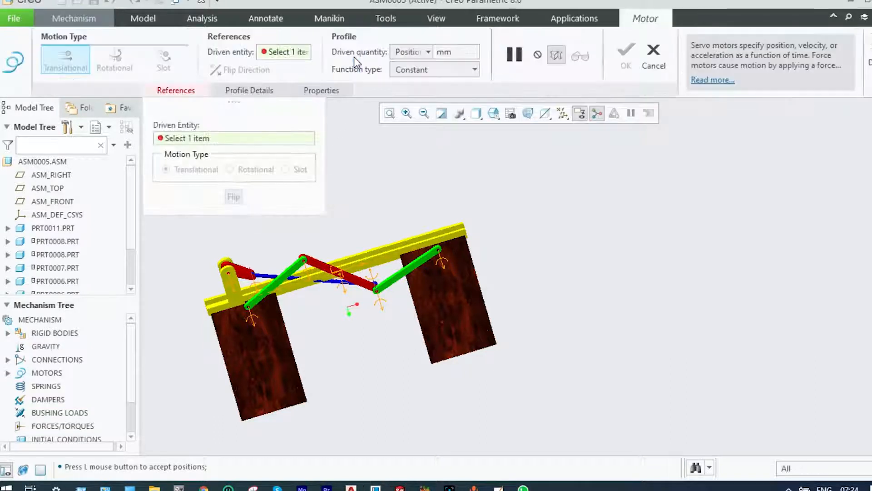
{"action": "left_click", "coordinate": [260, 91]}
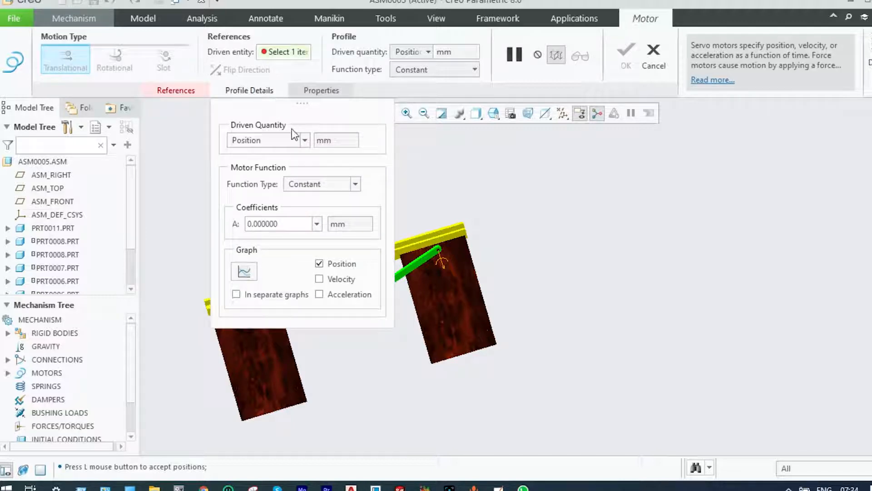
{"action": "left_click", "coordinate": [306, 141]}
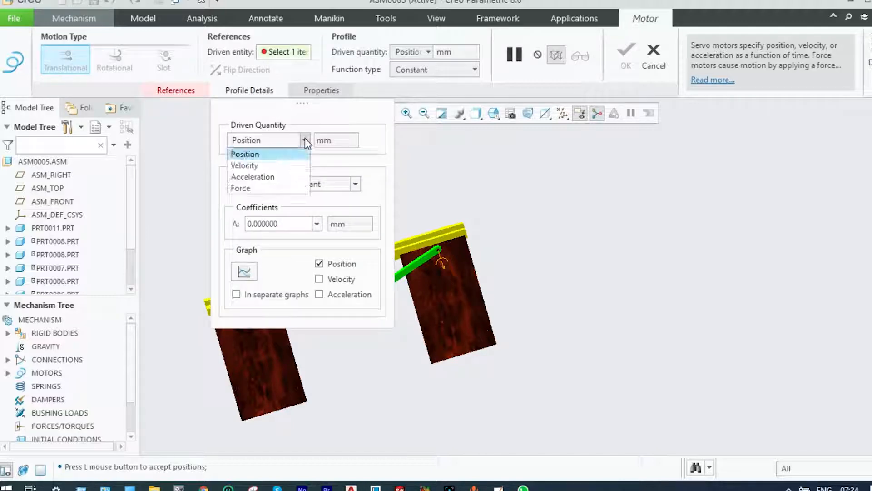
{"action": "left_click", "coordinate": [270, 165]}
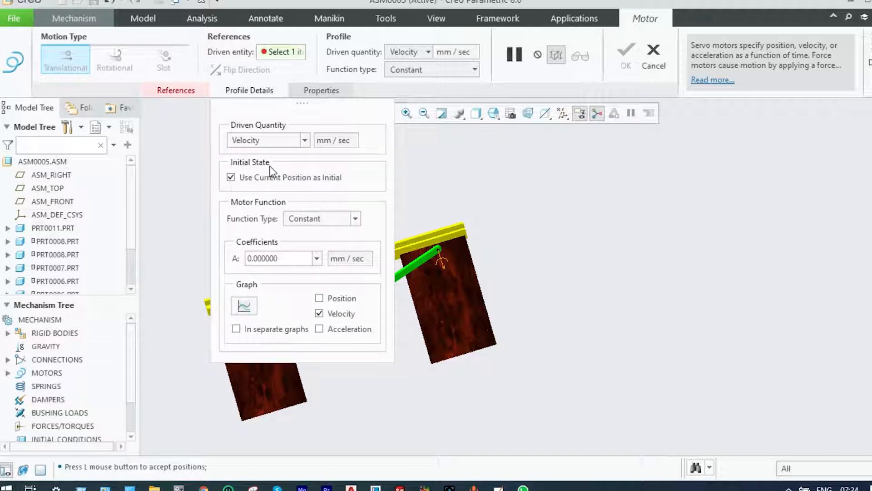
{"action": "double_click", "coordinate": [278, 257]}
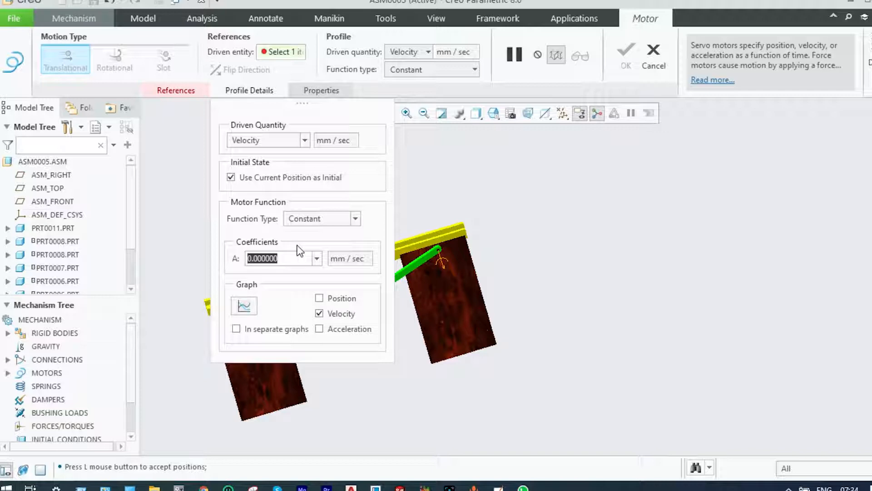
{"action": "type", "text": "1"}
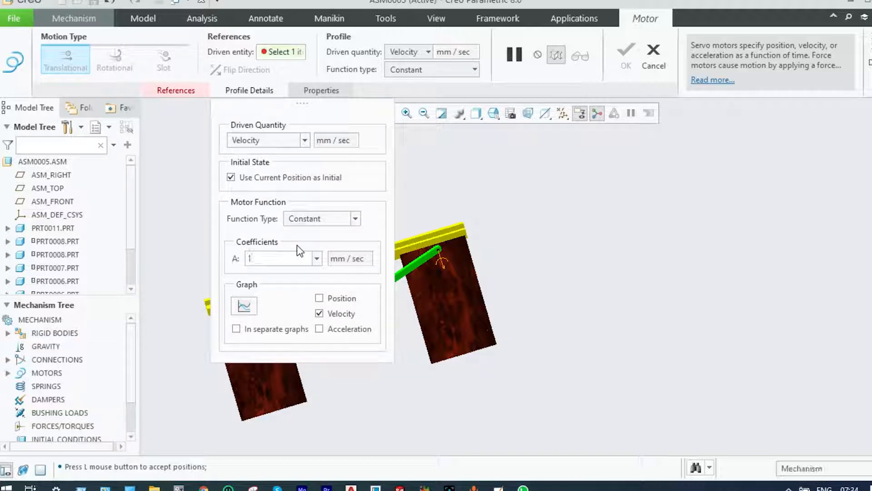
{"action": "type", "text": "0"}
{"action": "key", "text": "Return"}
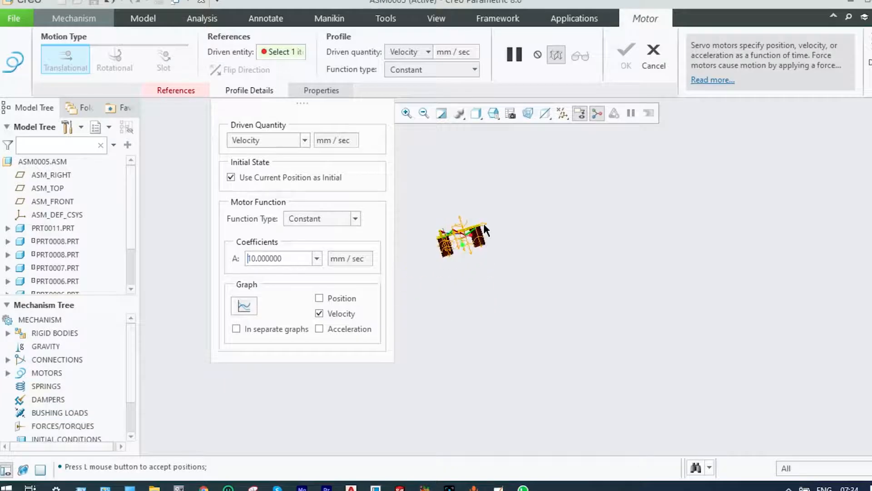
Assign the motor to the Connection_8 rotation axis where the prt0010 lever pivots on the yellow bracket, and accept it
{"action": "scroll", "coordinate": [431, 227], "scroll_direction": "down", "scroll_amount": 5}
{"action": "scroll", "coordinate": [509, 245], "scroll_direction": "down", "scroll_amount": 2}
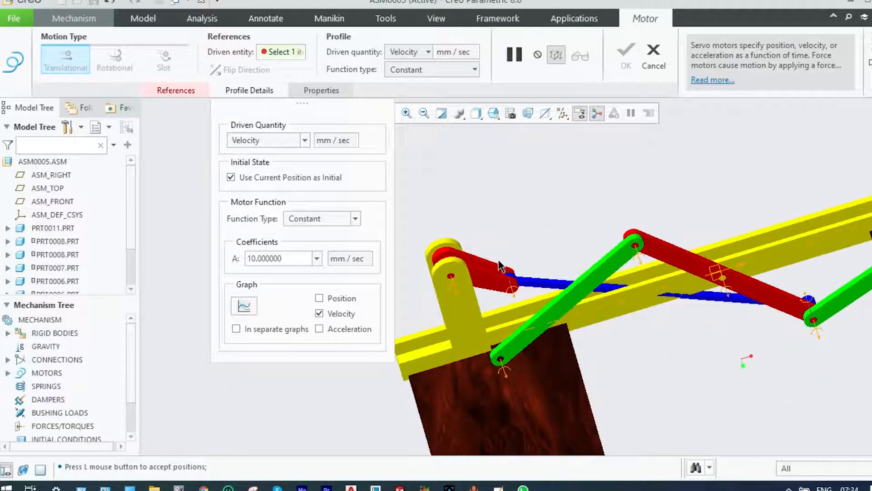
{"action": "left_click", "coordinate": [455, 287]}
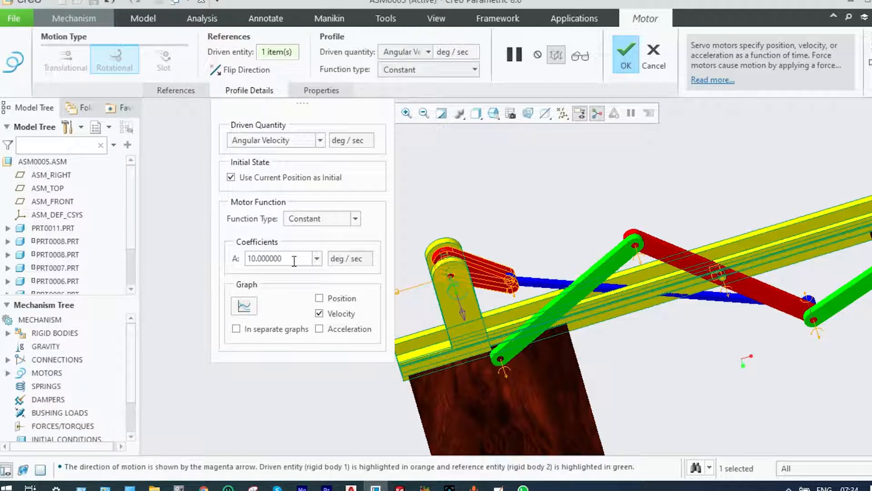
{"action": "left_click", "coordinate": [626, 57]}
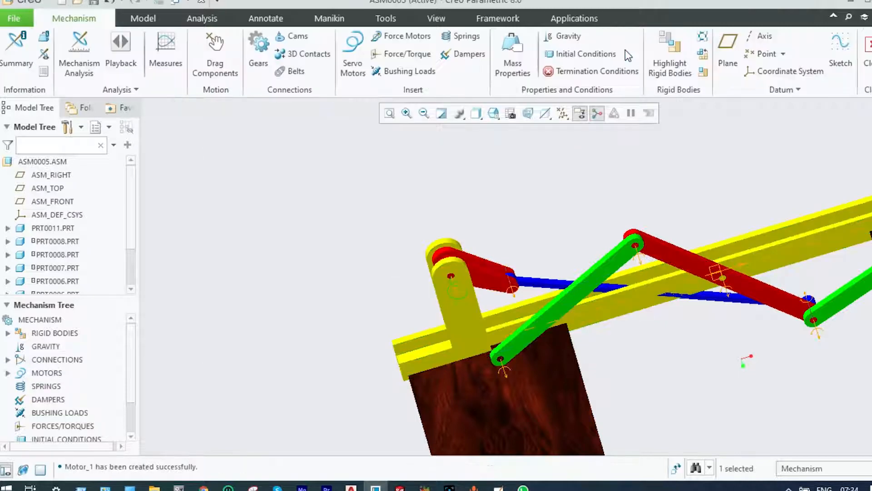
Start a new mechanism analysis definition and set its type to Dynamic
{"action": "scroll", "coordinate": [607, 139], "scroll_direction": "down", "scroll_amount": 2}
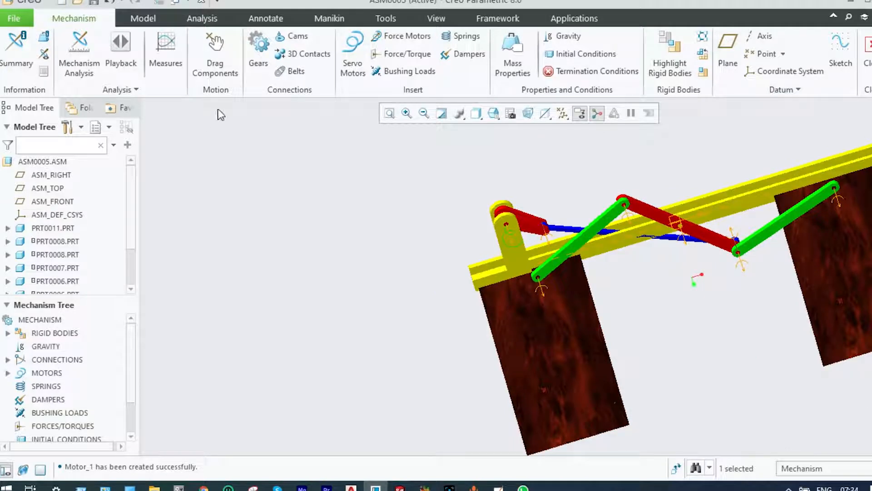
{"action": "left_click", "coordinate": [80, 68]}
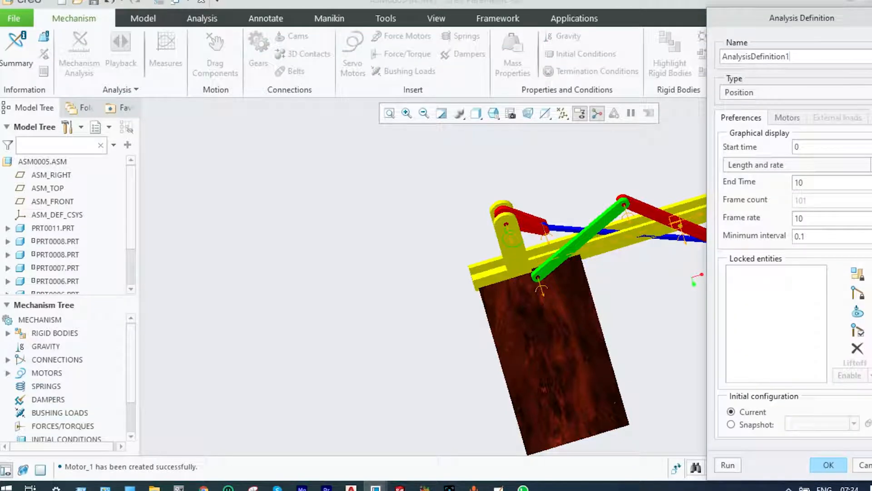
{"action": "left_click", "coordinate": [866, 93]}
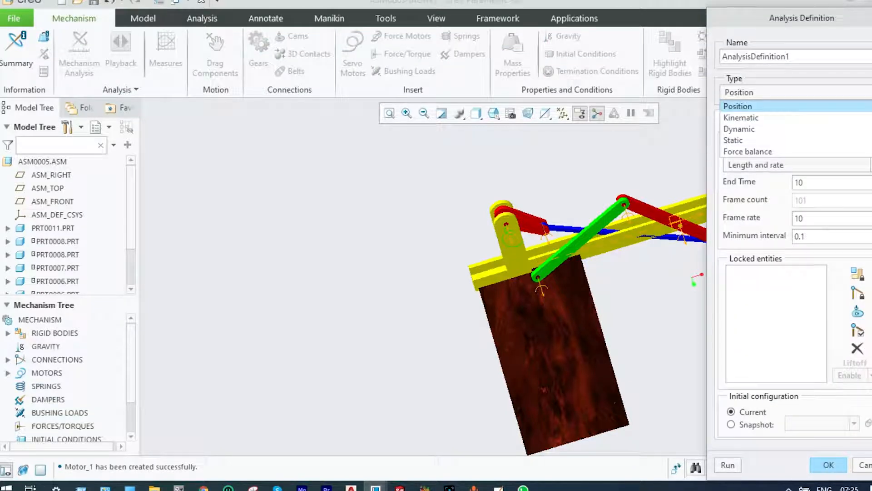
{"action": "left_click", "coordinate": [771, 134]}
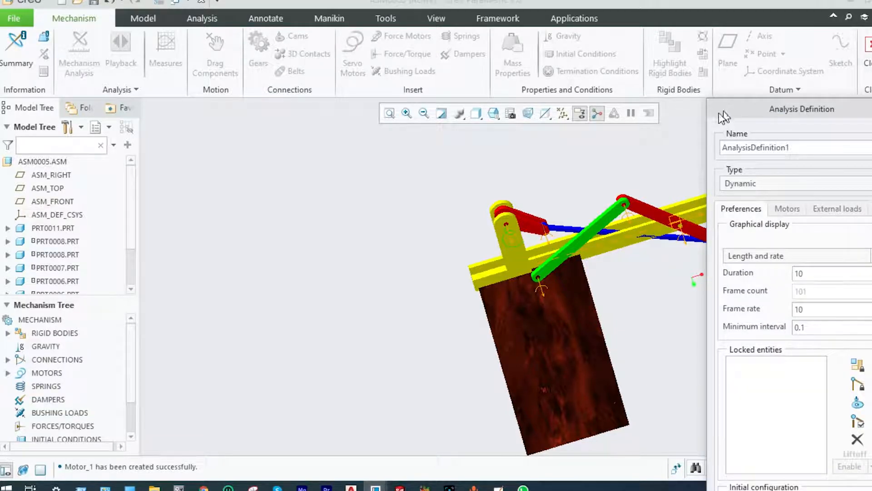
{"action": "left_click_drag", "start_coordinate": [720, 113], "coordinate": [152, 88]}
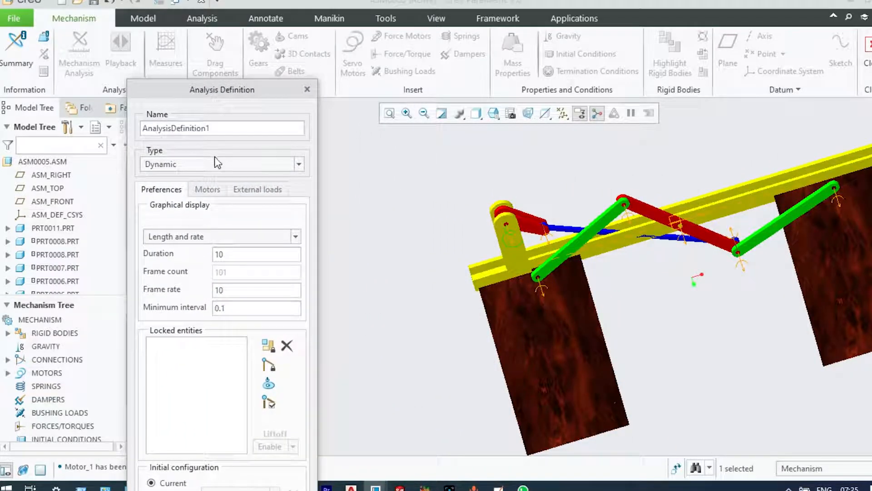
Set the dynamic analysis duration to 40 and its frame rate to 30
{"action": "left_click", "coordinate": [243, 255]}
{"action": "key", "text": "BackSpace"}
{"action": "type", "text": "4"}
{"action": "key", "text": "BackSpace"}
{"action": "type", "text": "3"}
Check the analysis's motor list and enable gravity and all friction in its external loads
{"action": "left_click", "coordinate": [216, 193]}
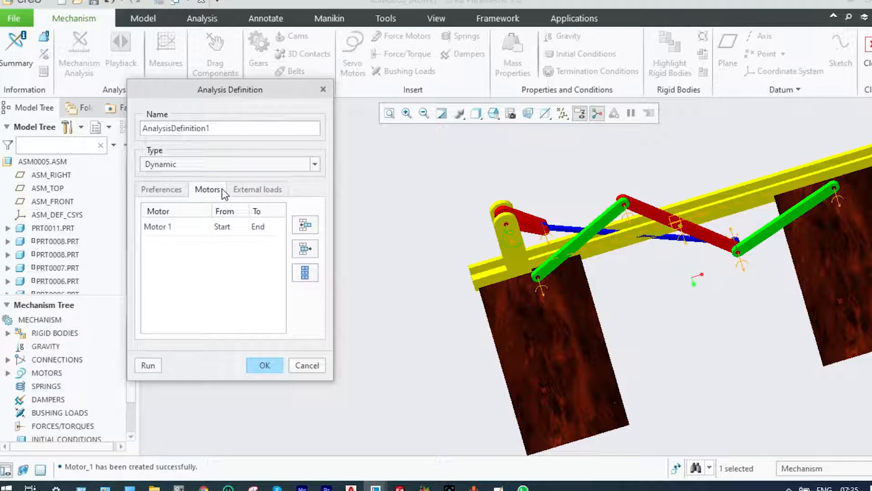
{"action": "left_click", "coordinate": [247, 190]}
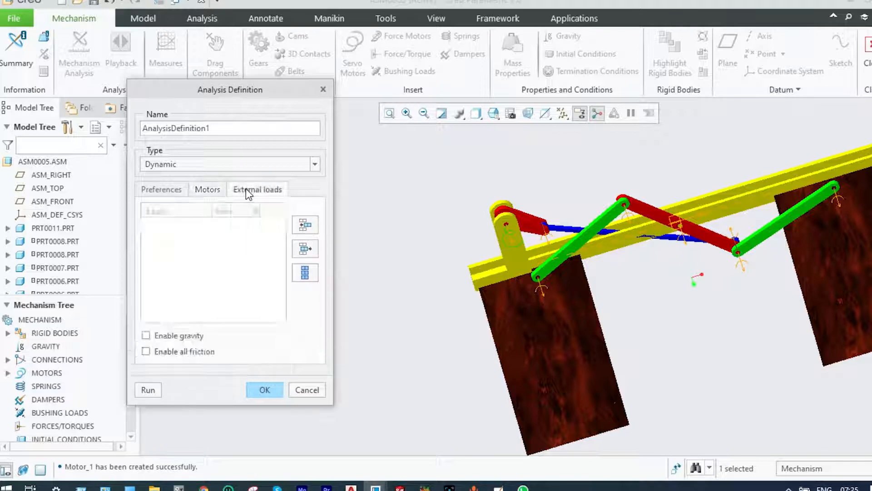
{"action": "left_click", "coordinate": [146, 336]}
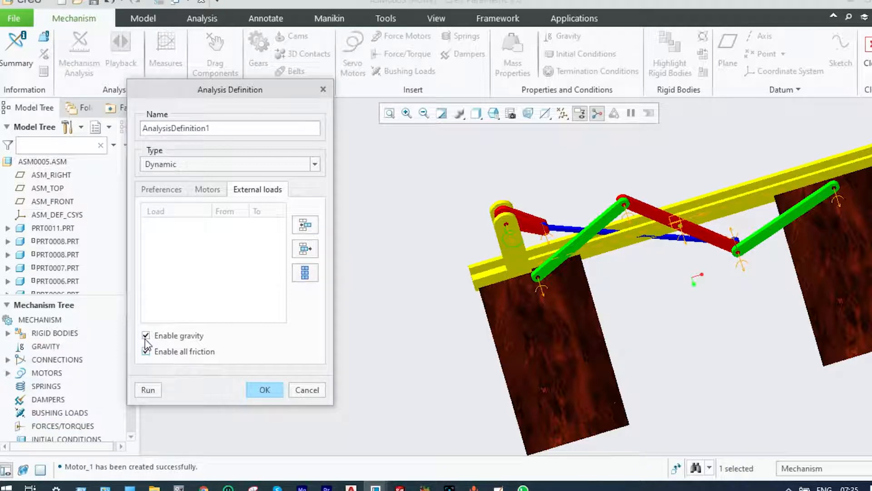
Run AnalysisDefinition1 with the whole mechanism in view and accept the definition
{"action": "scroll", "coordinate": [631, 257], "scroll_direction": "down", "scroll_amount": 1}
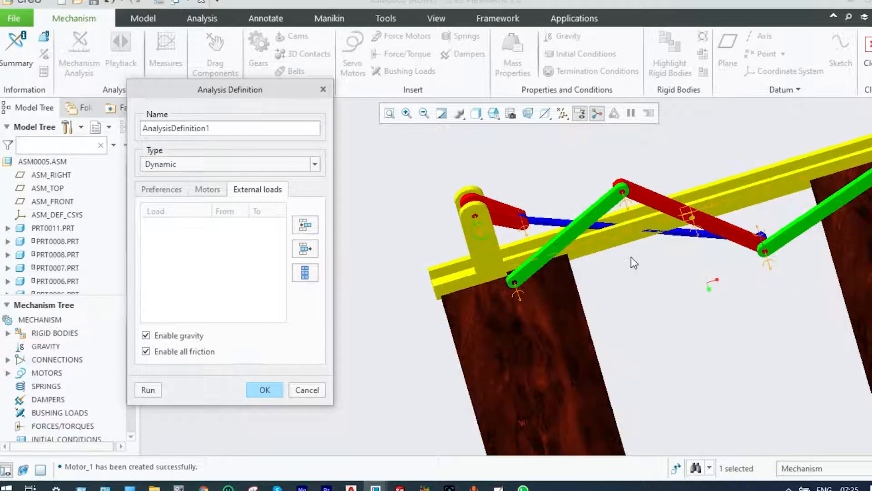
{"action": "scroll", "coordinate": [631, 257], "scroll_direction": "up", "scroll_amount": 2}
{"action": "scroll", "coordinate": [844, 210], "scroll_direction": "down", "scroll_amount": 1}
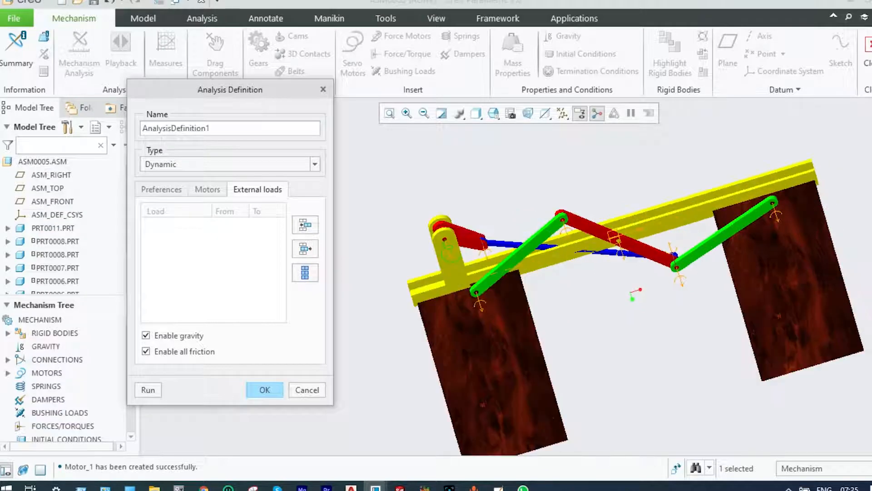
{"action": "left_click", "coordinate": [148, 389]}
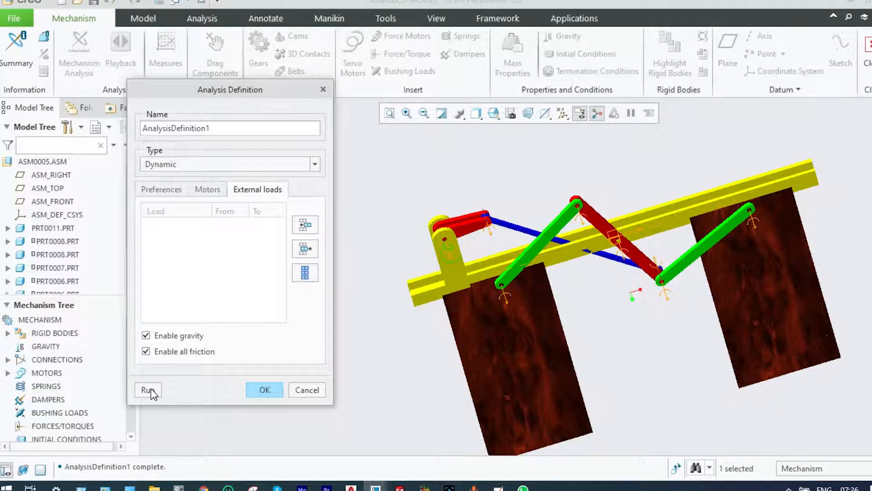
{"action": "left_click", "coordinate": [265, 389]}
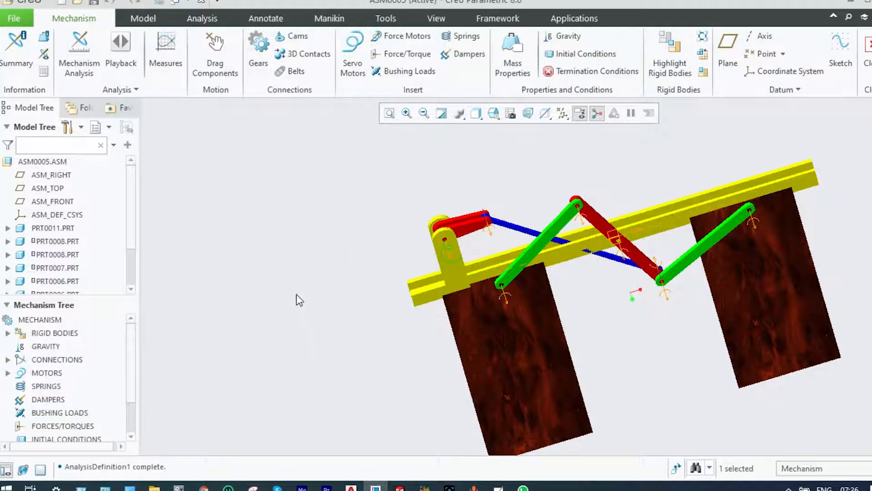
Play back the AnalysisDefinition1 results as an animation at a slightly higher speed
{"action": "left_click", "coordinate": [130, 46]}
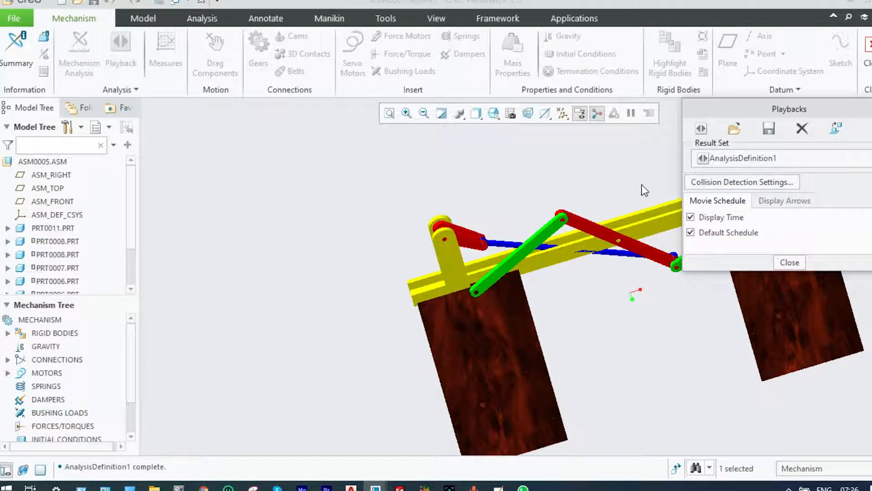
{"action": "left_click", "coordinate": [703, 130]}
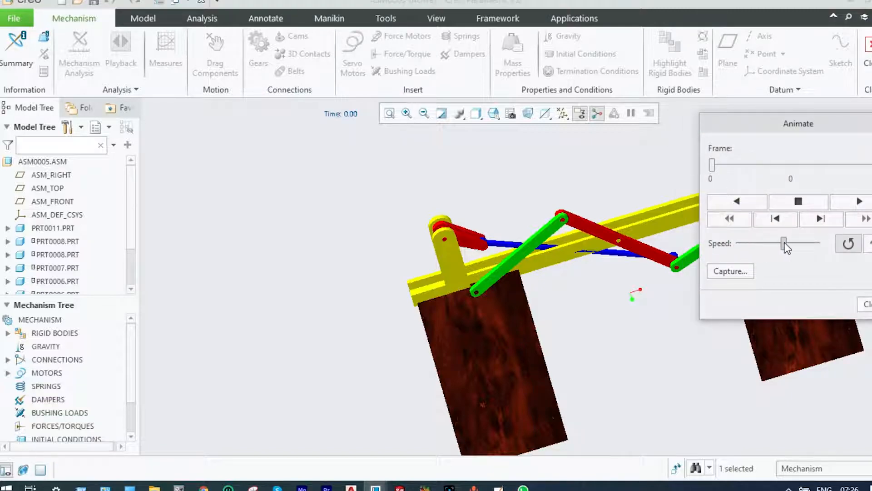
{"action": "left_click_drag", "start_coordinate": [786, 244], "coordinate": [788, 244]}
{"action": "left_click_drag", "start_coordinate": [713, 170], "coordinate": [729, 170]}
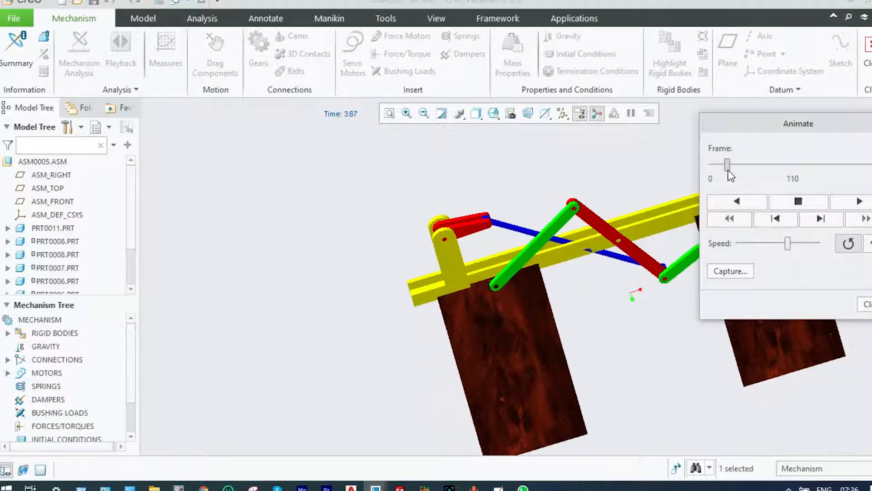
{"action": "left_click", "coordinate": [850, 203]}
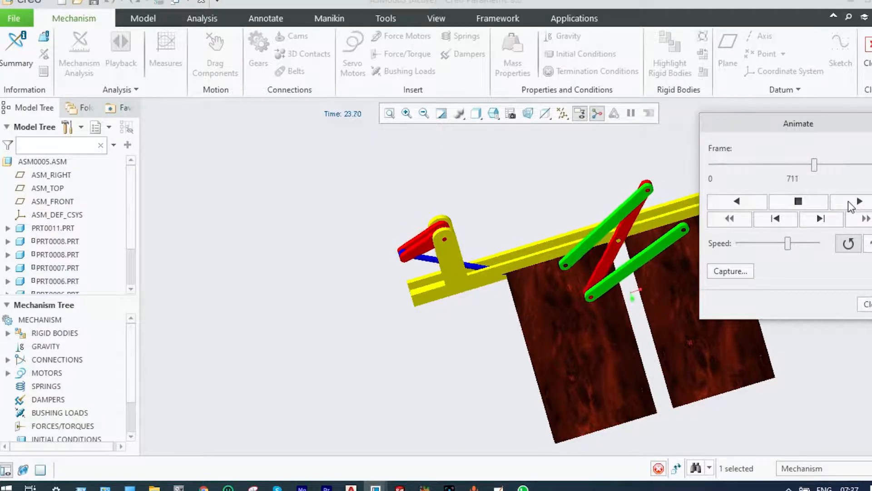
Capture the animation as an MPEG video in the PTC Models folder, under a name starting with "mec", and close the playback
{"action": "left_click", "coordinate": [734, 269]}
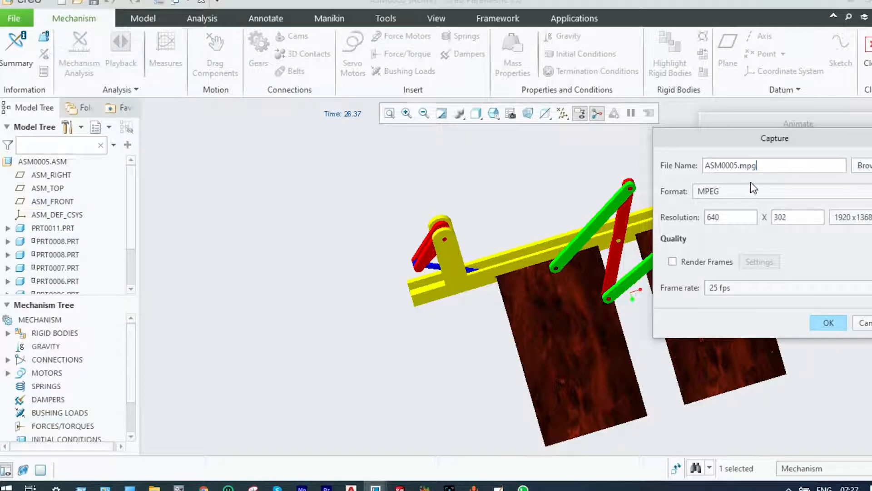
{"action": "left_click", "coordinate": [863, 167]}
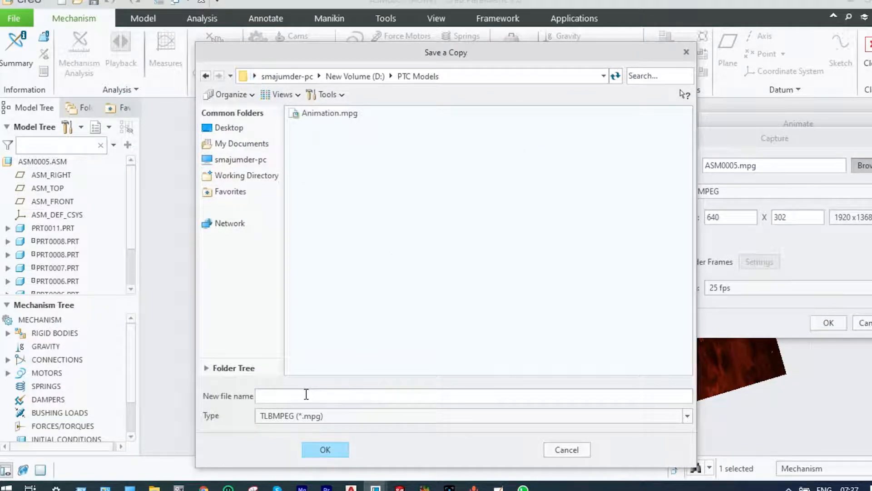
{"action": "type", "text": "mec"}
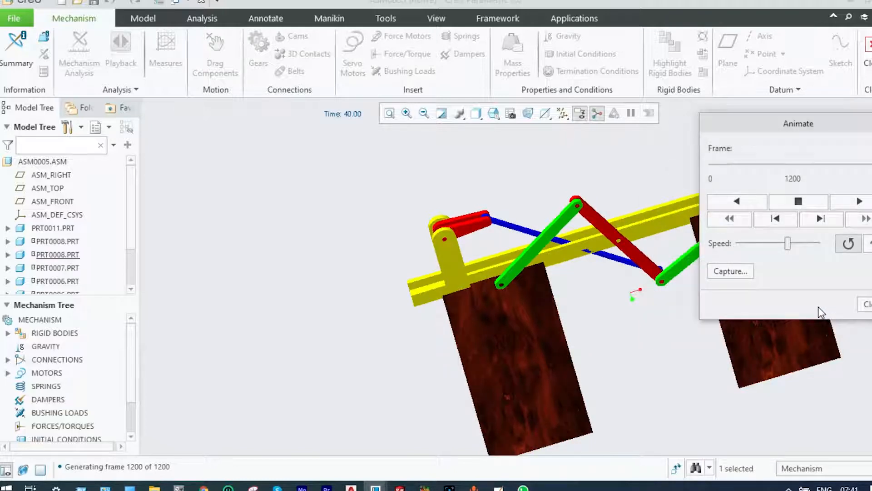
{"action": "left_click", "coordinate": [868, 304]}
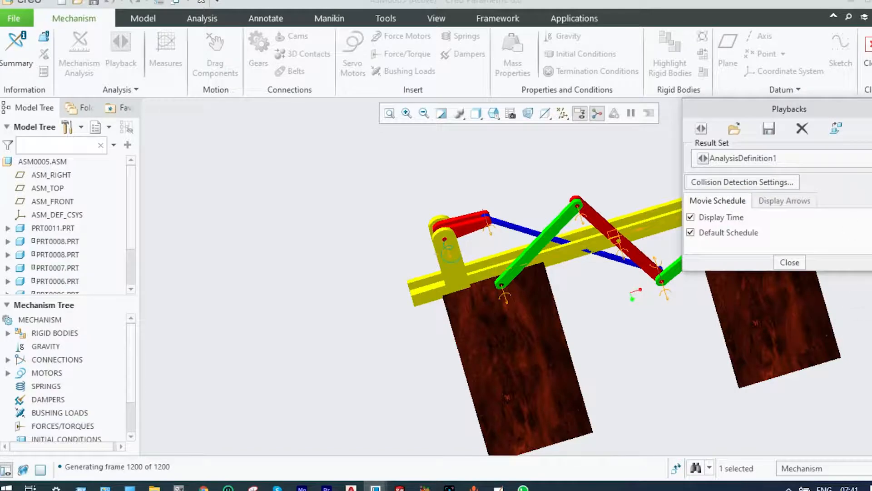
{"action": "left_click", "coordinate": [871, 109]}
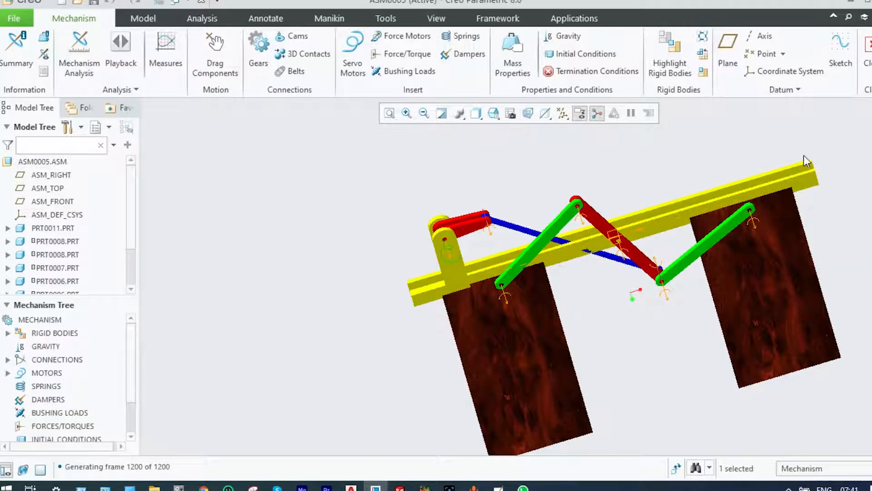
Create a velocity magnitude measure for AnalysisDefinition1 at the PRT0007 edge end where the red link meets the green arm
{"action": "scroll", "coordinate": [750, 185], "scroll_direction": "down", "scroll_amount": 1}
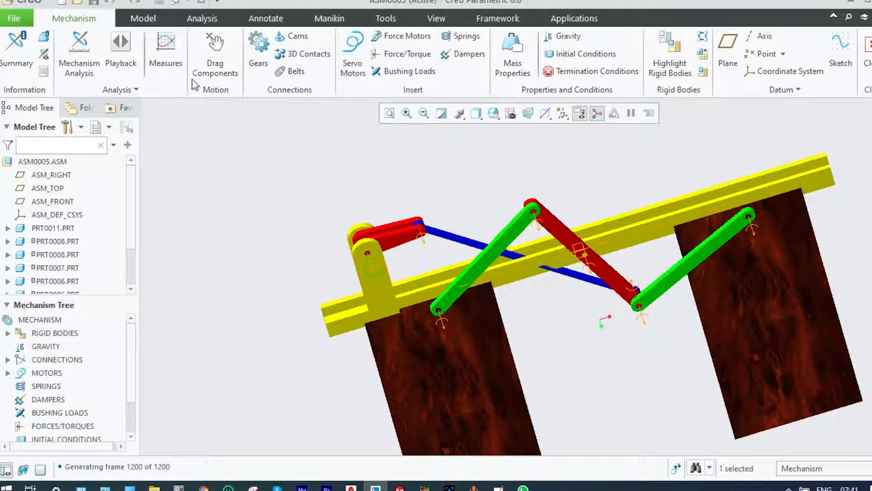
{"action": "left_click", "coordinate": [168, 47]}
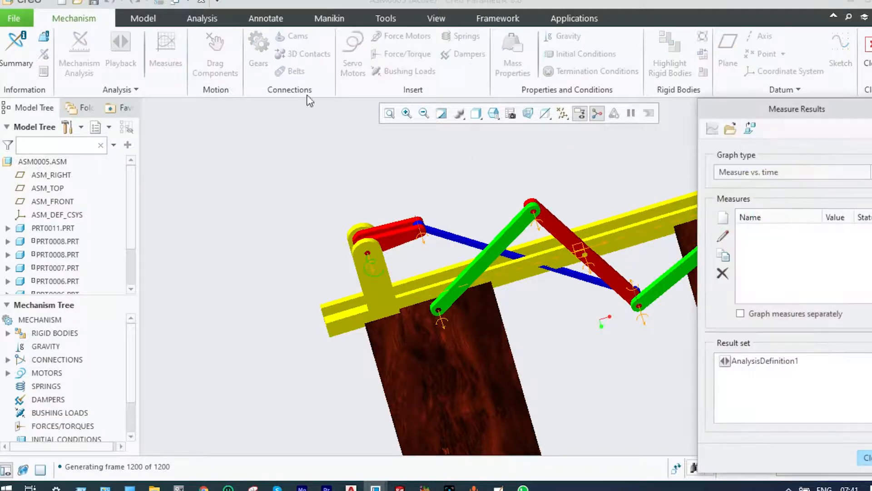
{"action": "left_click", "coordinate": [751, 363]}
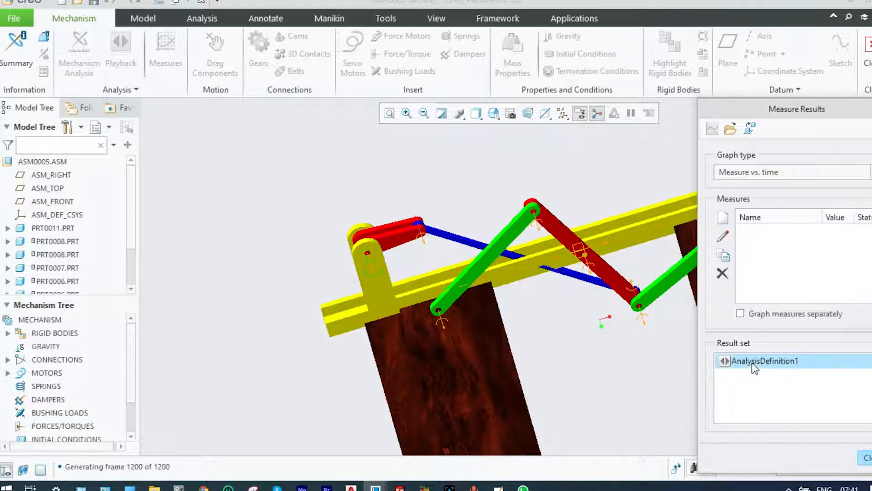
{"action": "left_click", "coordinate": [721, 218]}
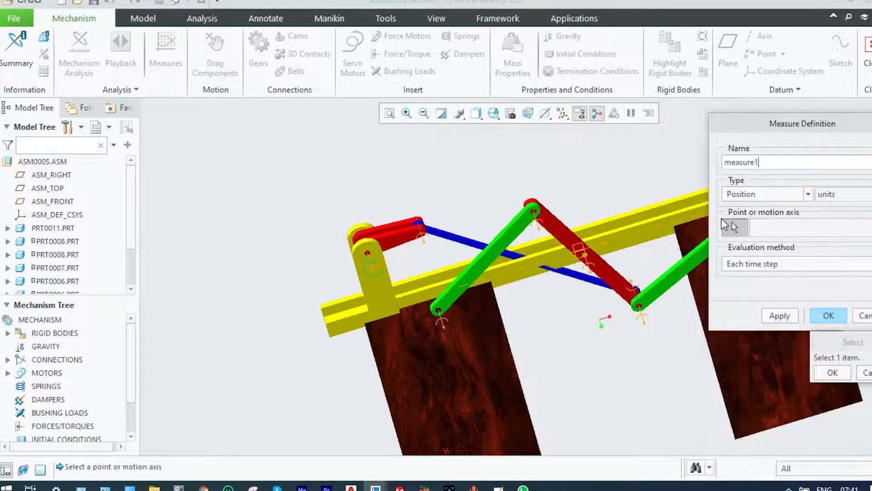
{"action": "left_click", "coordinate": [808, 195]}
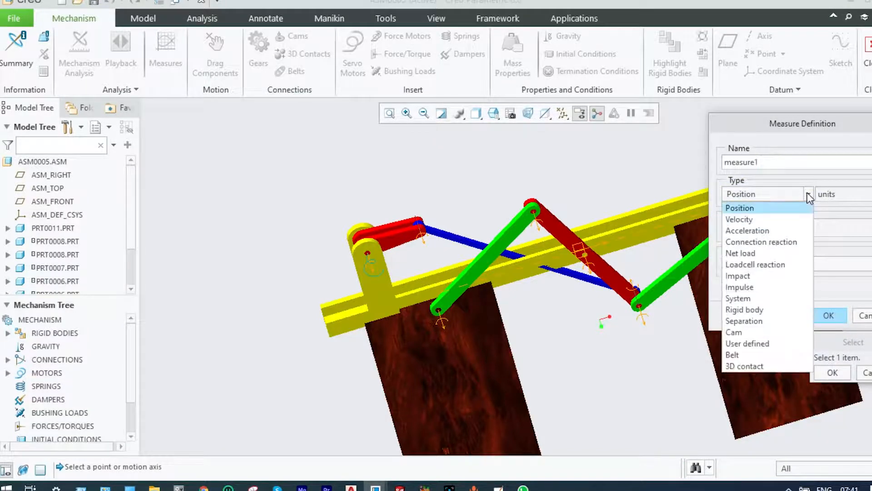
{"action": "left_click", "coordinate": [749, 219]}
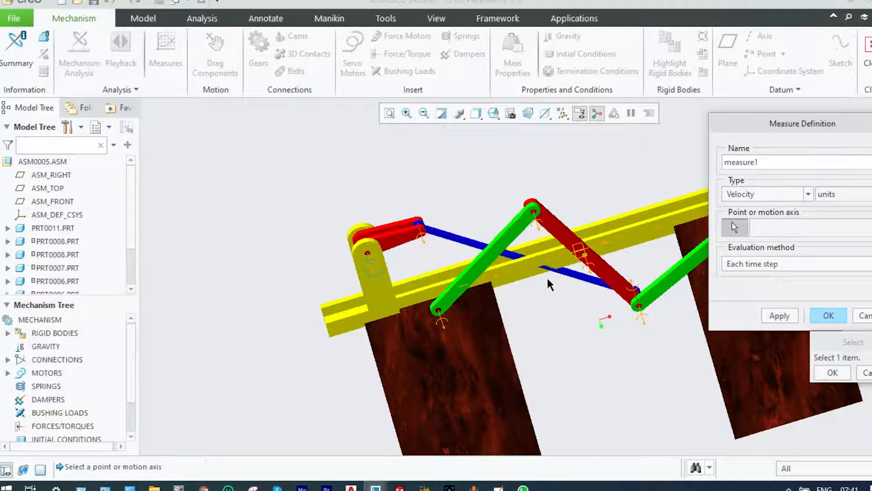
{"action": "left_click", "coordinate": [640, 311]}
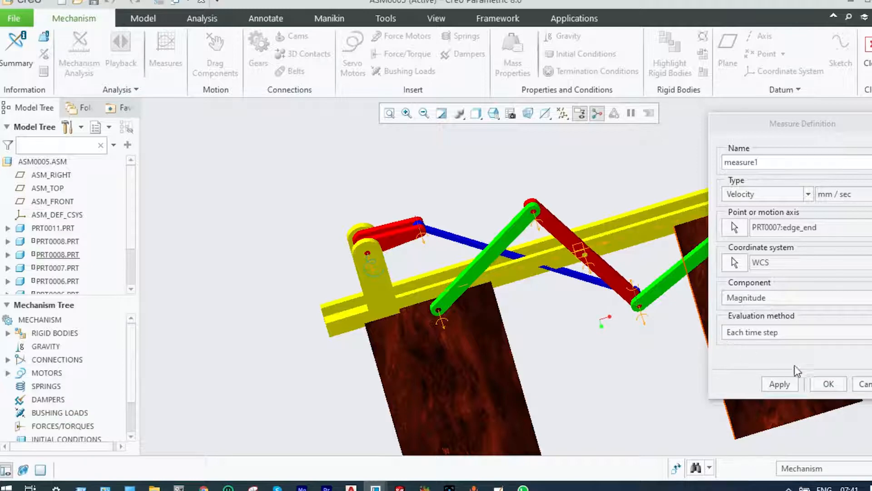
{"action": "left_click", "coordinate": [828, 384]}
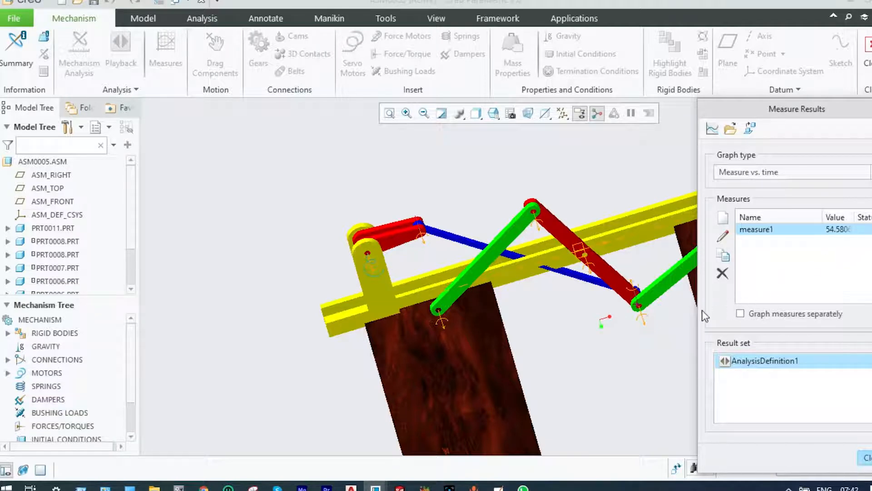
Rename the new velocity measure as Velocity_Connecting_Rod
{"action": "left_click", "coordinate": [724, 236]}
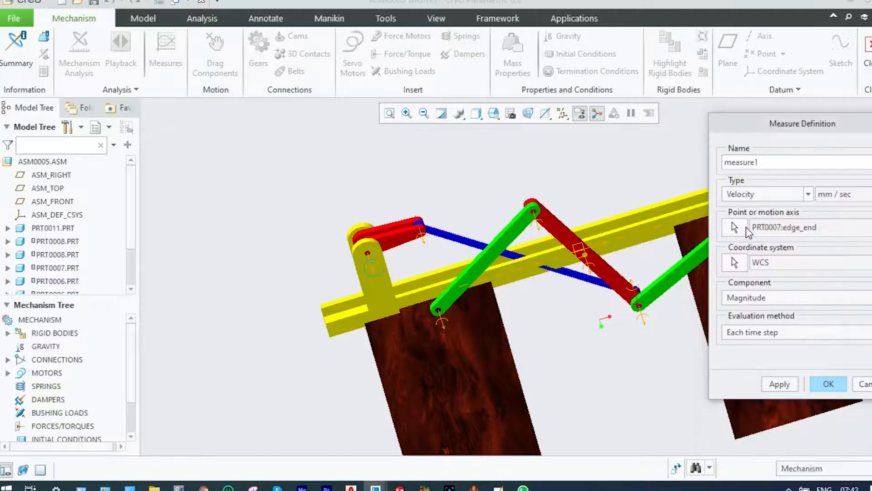
{"action": "type", "text": "Velocity_Connecting_Rod"}
{"action": "left_click", "coordinate": [825, 383]}
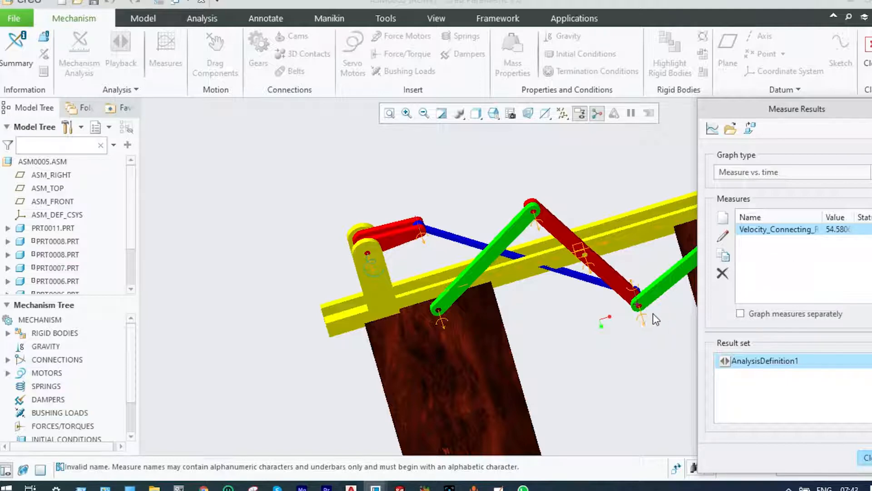
Create an acceleration measure on the Connection_7 motion axis, evaluated at each time step
{"action": "left_click", "coordinate": [723, 218]}
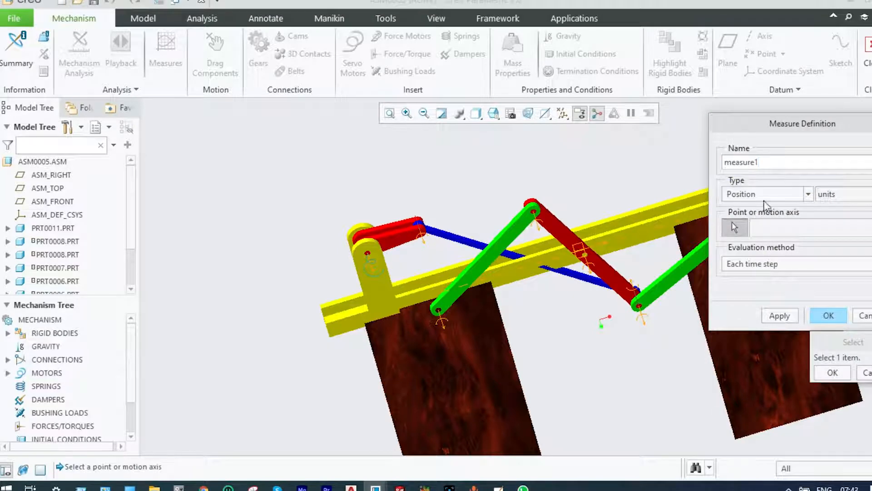
{"action": "left_click", "coordinate": [809, 194]}
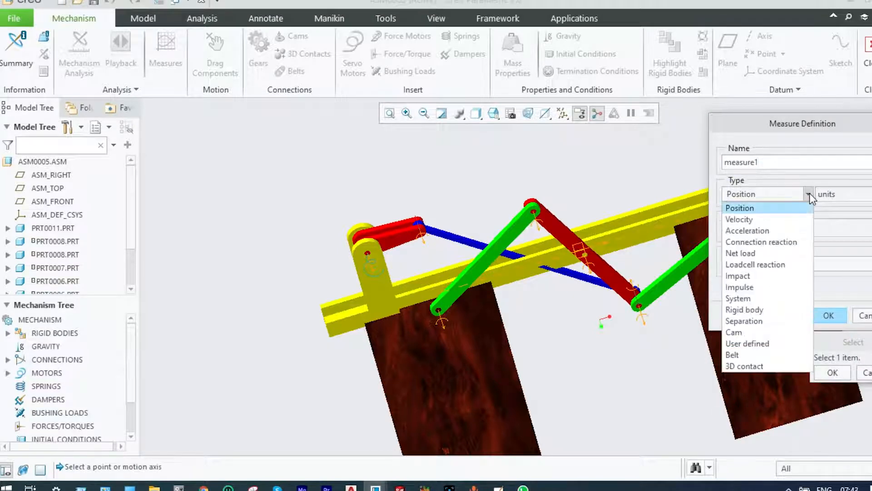
{"action": "left_click", "coordinate": [754, 230]}
{"action": "left_click", "coordinate": [644, 319]}
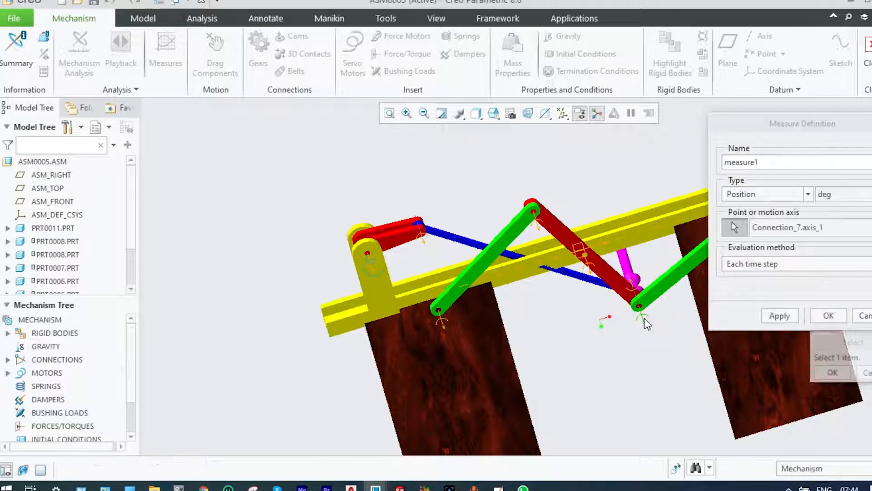
{"action": "left_click", "coordinate": [828, 315]}
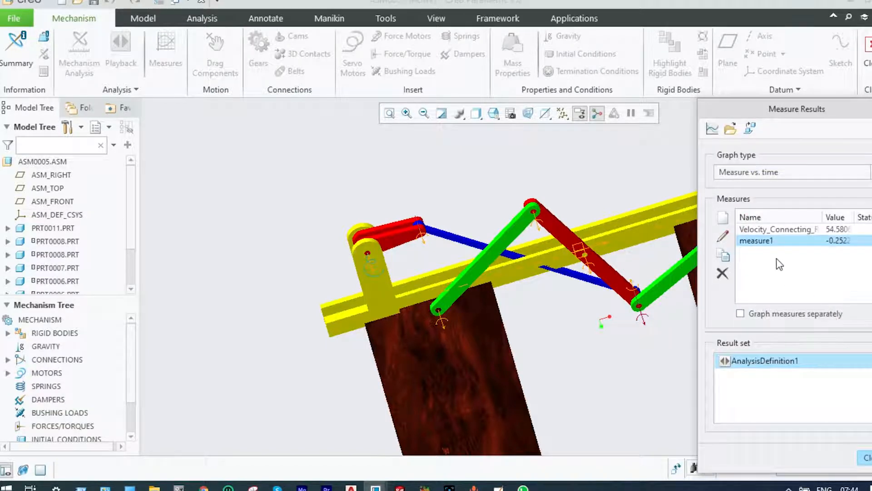
Rename the new acceleration measure as Acceleration_Connecting_Rod
{"action": "left_click", "coordinate": [723, 236]}
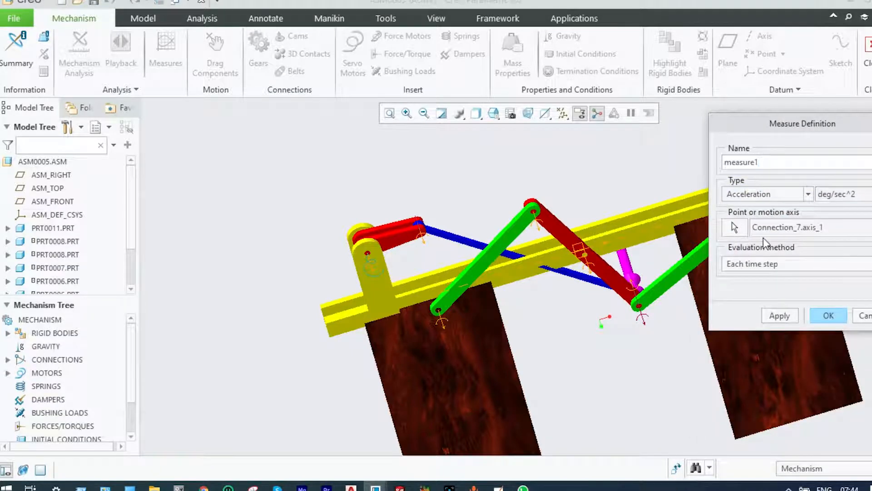
{"action": "key", "text": "BackSpace"}
{"action": "key", "text": "BackSpace"}
{"action": "key", "text": "BackSpace"}
{"action": "key", "text": "BackSpace"}
{"action": "key", "text": "BackSpace"}
{"action": "key", "text": "BackSpace"}
{"action": "key", "text": "BackSpace"}
{"action": "key", "text": "BackSpace"}
{"action": "type", "text": "Acceleration_Connecting_Rod"}
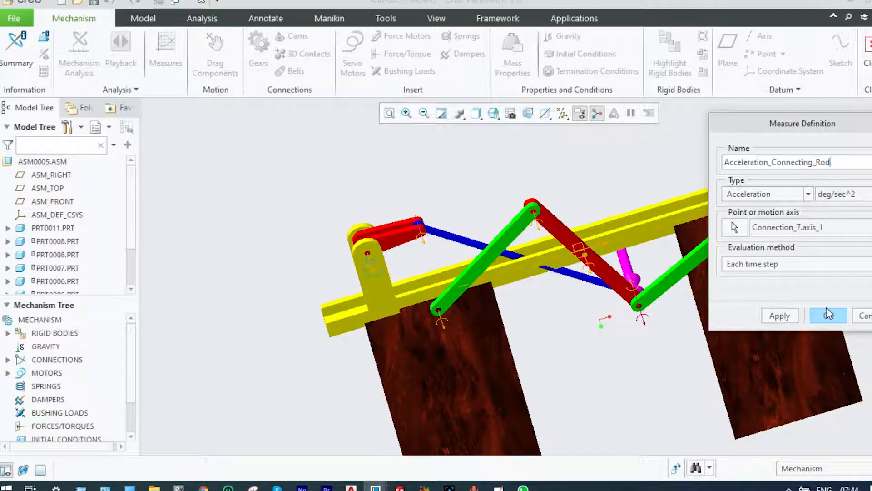
{"action": "left_click", "coordinate": [828, 315]}
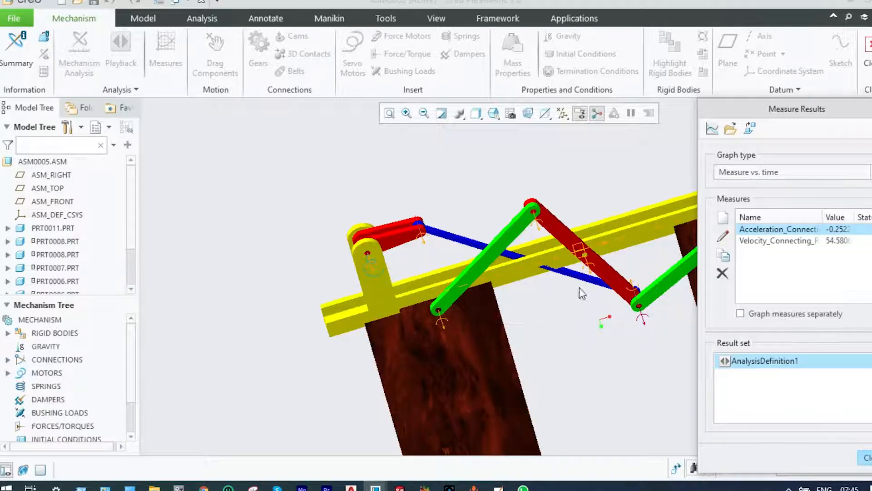
Create a velocity measure named Door_Velocity at the PRT0006 edge end where the green arm joins the door near the yellow bracket
{"action": "scroll", "coordinate": [581, 293], "scroll_direction": "down", "scroll_amount": 2}
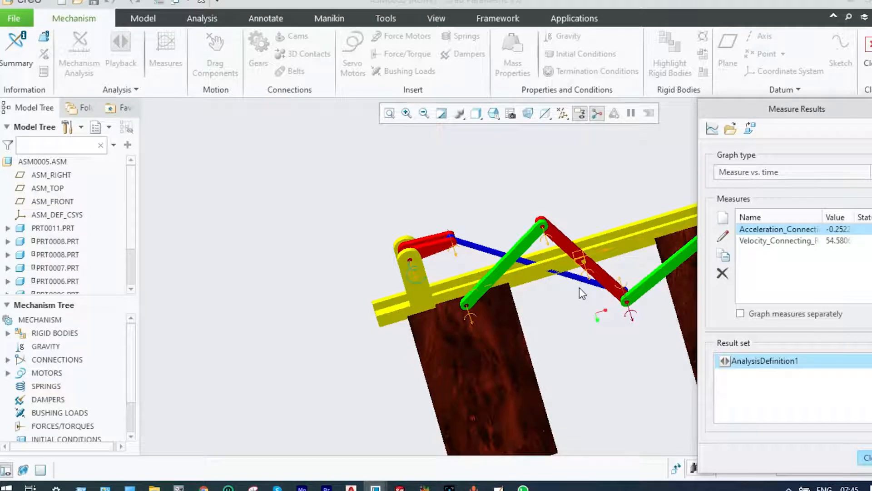
{"action": "left_click", "coordinate": [724, 217]}
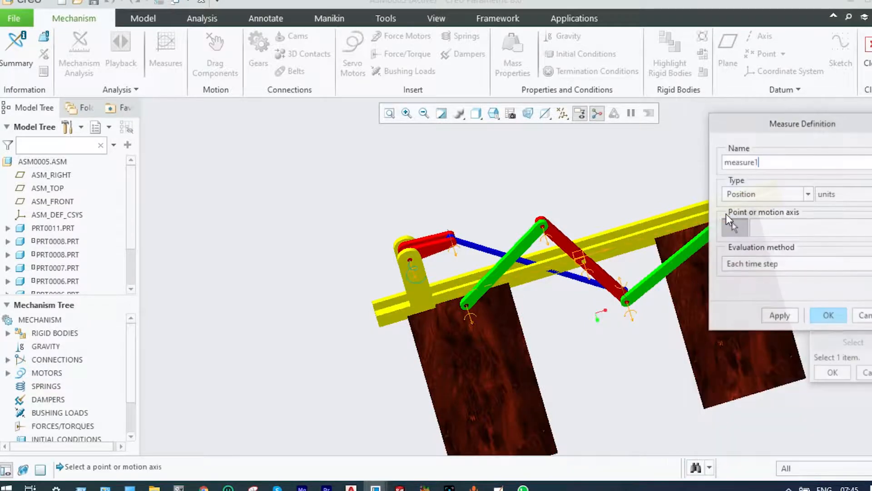
{"action": "left_click", "coordinate": [808, 194]}
{"action": "left_click", "coordinate": [764, 219]}
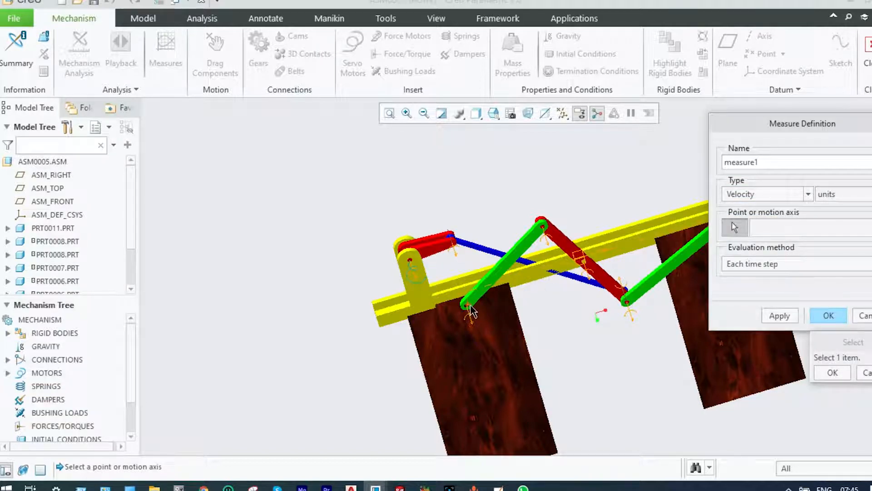
{"action": "scroll", "coordinate": [472, 312], "scroll_direction": "up", "scroll_amount": 3}
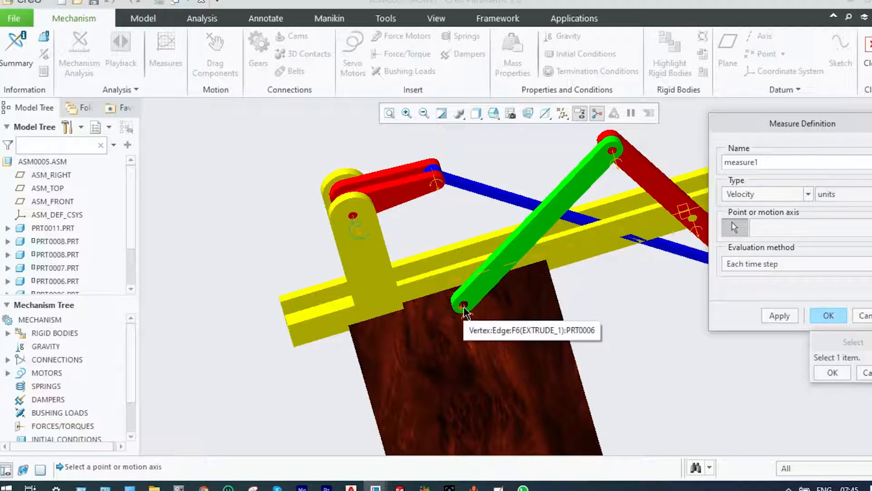
{"action": "left_click", "coordinate": [463, 306]}
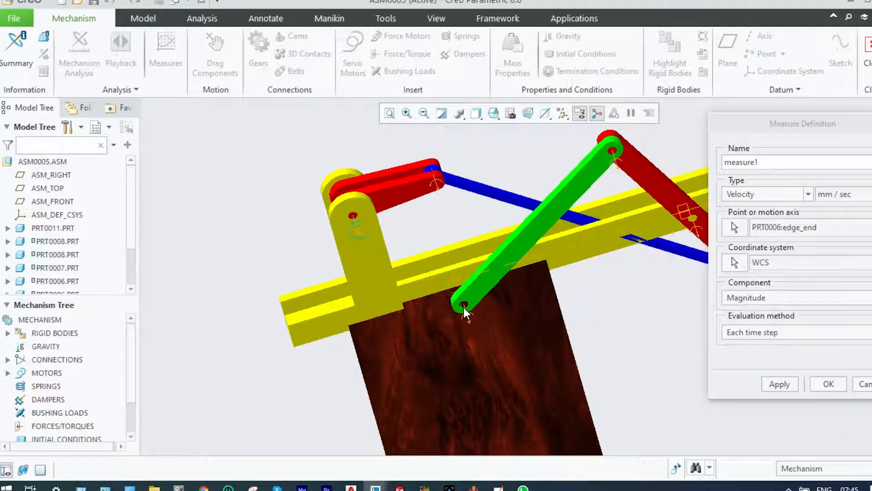
{"action": "left_click", "coordinate": [819, 381]}
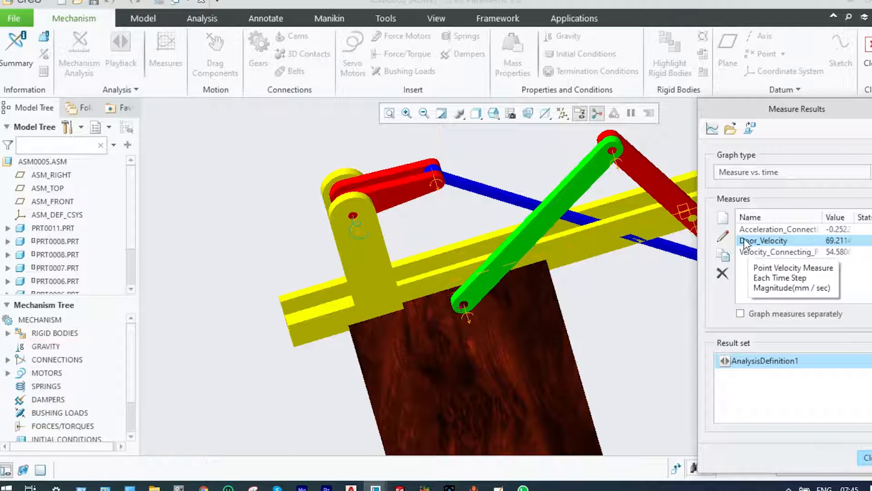
Create an acceleration measure on the Connection_4 motion axis at the same door joint
{"action": "left_click", "coordinate": [725, 220]}
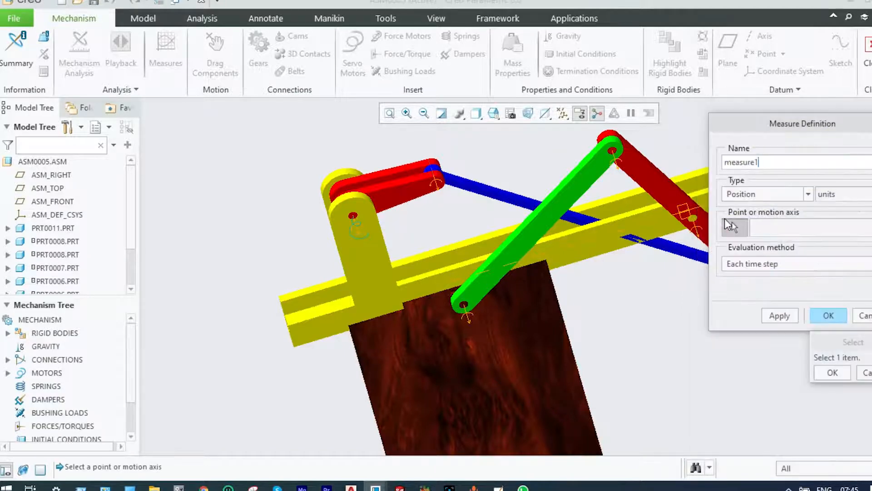
{"action": "left_click", "coordinate": [808, 194]}
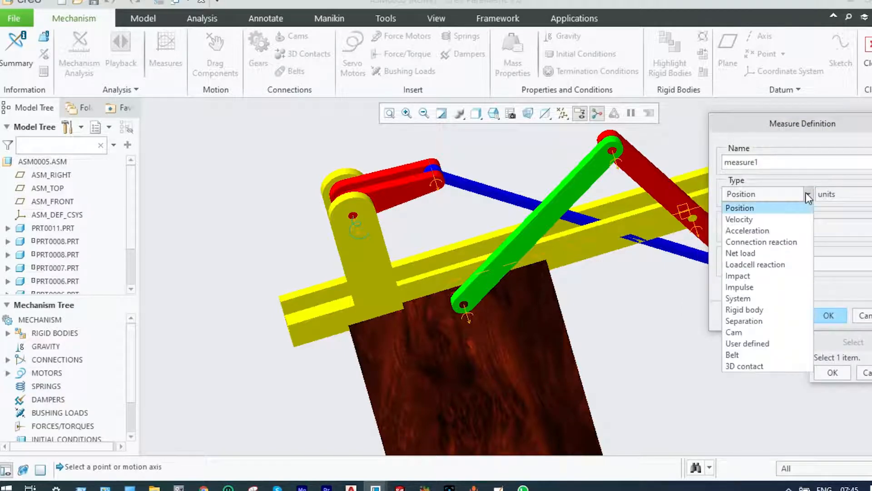
{"action": "left_click", "coordinate": [764, 230]}
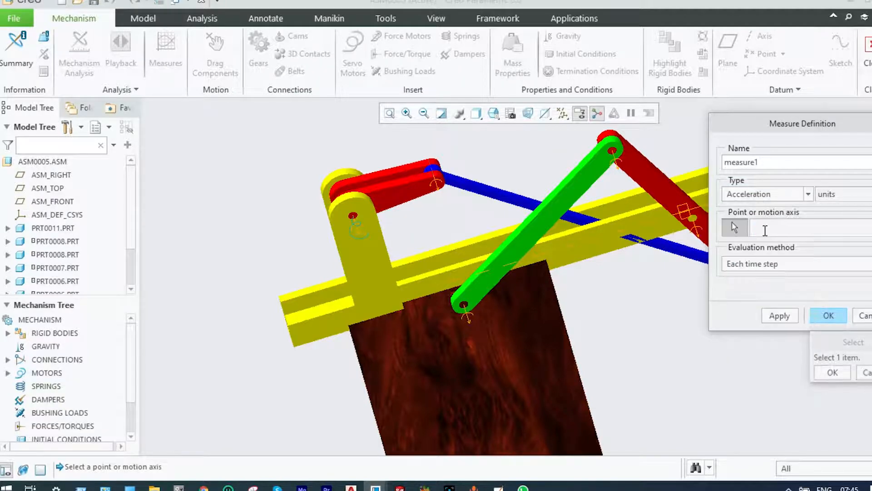
{"action": "left_click", "coordinate": [466, 306]}
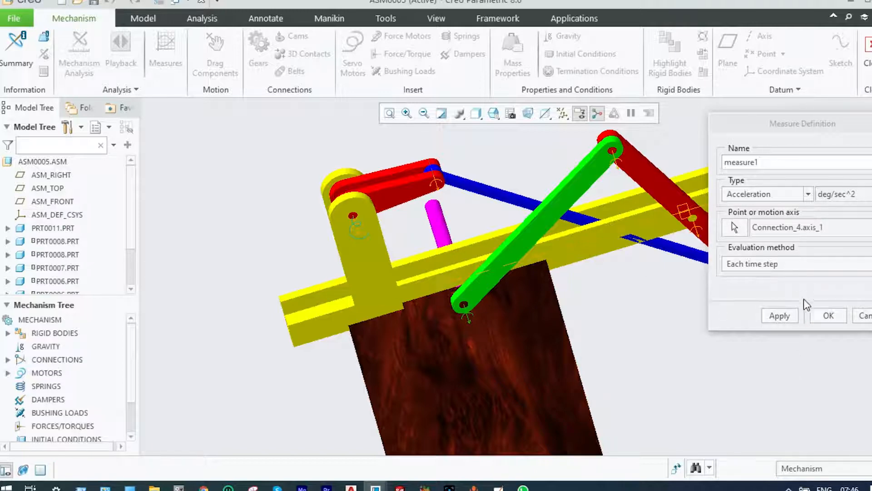
{"action": "left_click", "coordinate": [818, 314]}
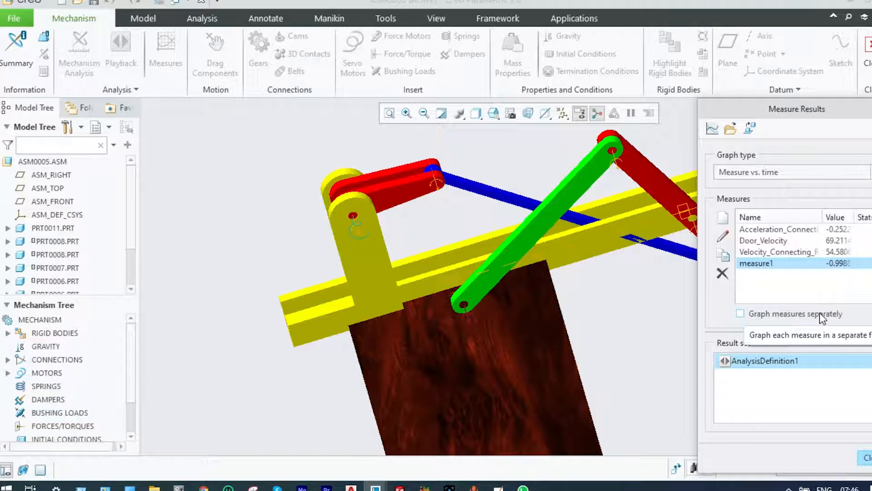
Rename the door joint's acceleration measure as Acceleration_Door
{"action": "left_click", "coordinate": [724, 240]}
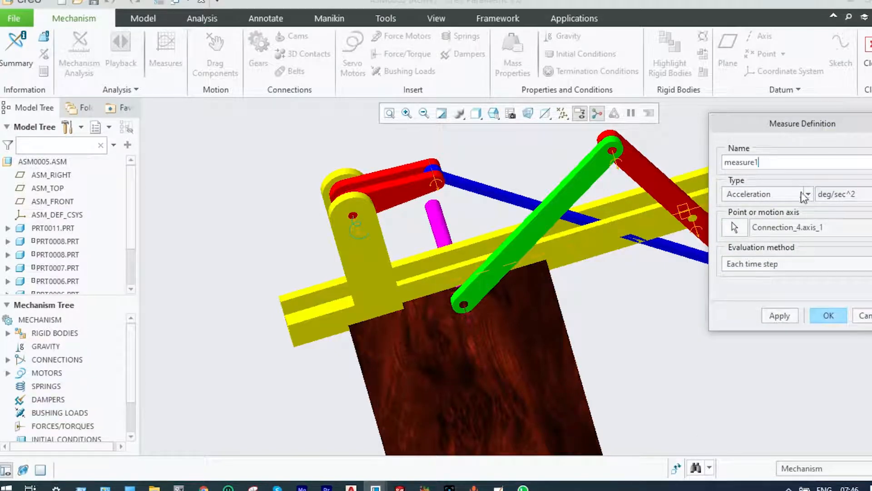
{"action": "type", "text": "Acceleration_Door"}
{"action": "left_click", "coordinate": [828, 315]}
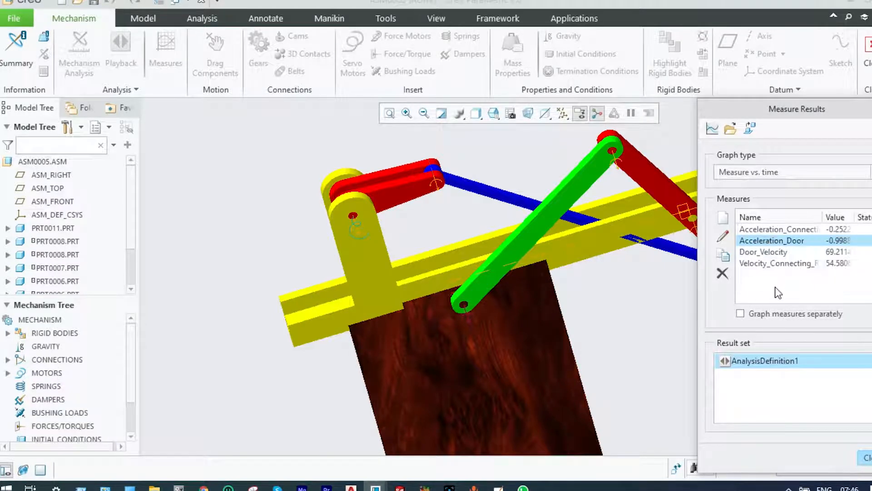
Graph Velocity_Connecting_Rod against time for AnalysisDefinition1, examine the curve and close the chart
{"action": "left_click", "coordinate": [772, 263]}
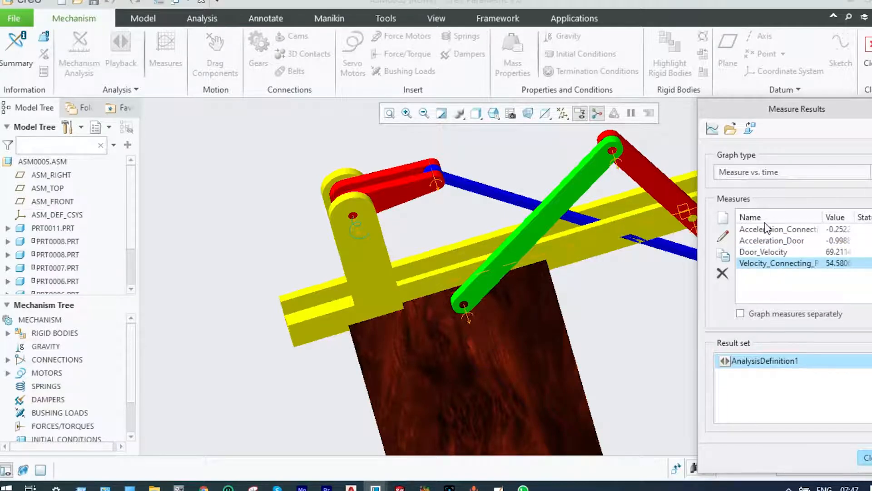
{"action": "left_click", "coordinate": [712, 129]}
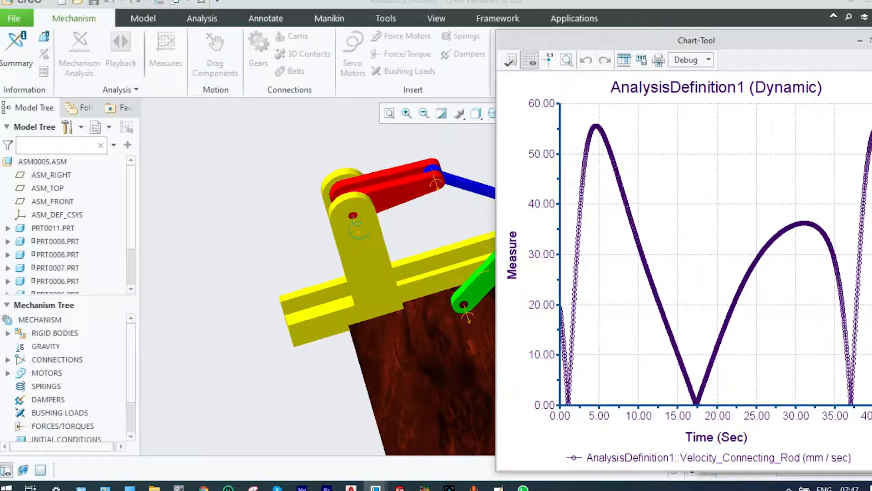
{"action": "left_click", "coordinate": [869, 42]}
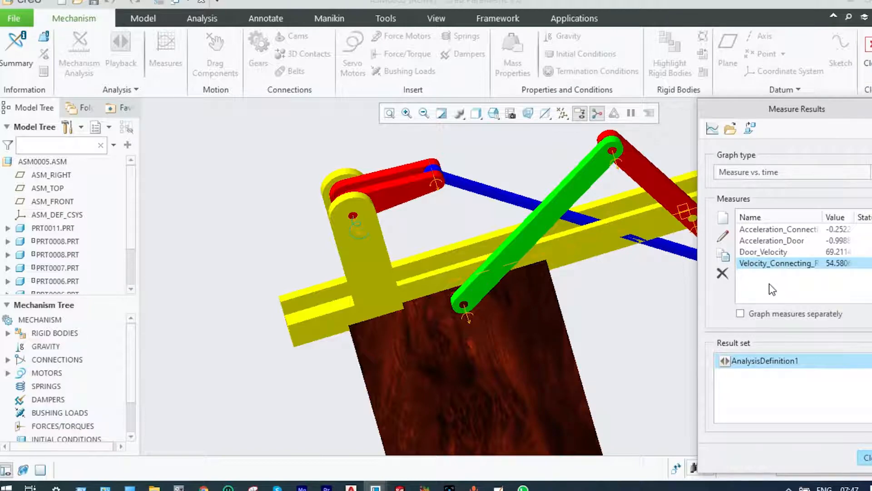
Graph Acceleration_Connecting_Rod against time for AnalysisDefinition1 and examine the peaks and the lowest point of the curve
{"action": "left_click", "coordinate": [774, 228]}
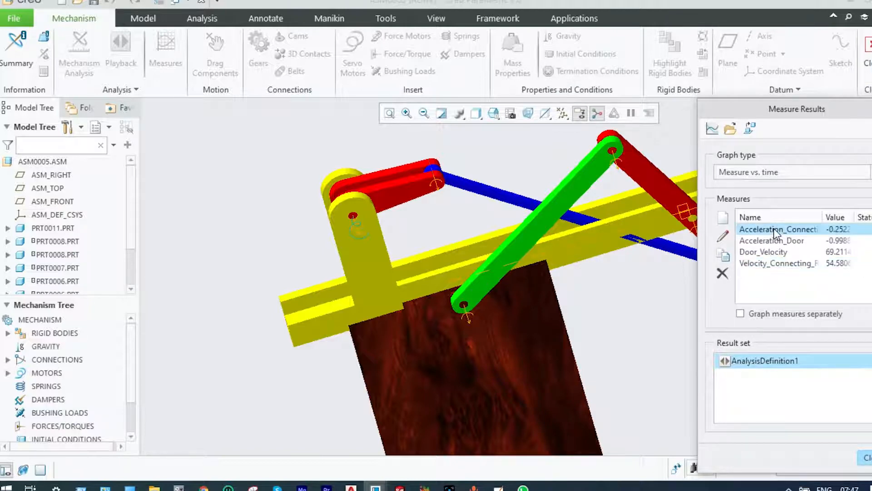
{"action": "left_click", "coordinate": [713, 128]}
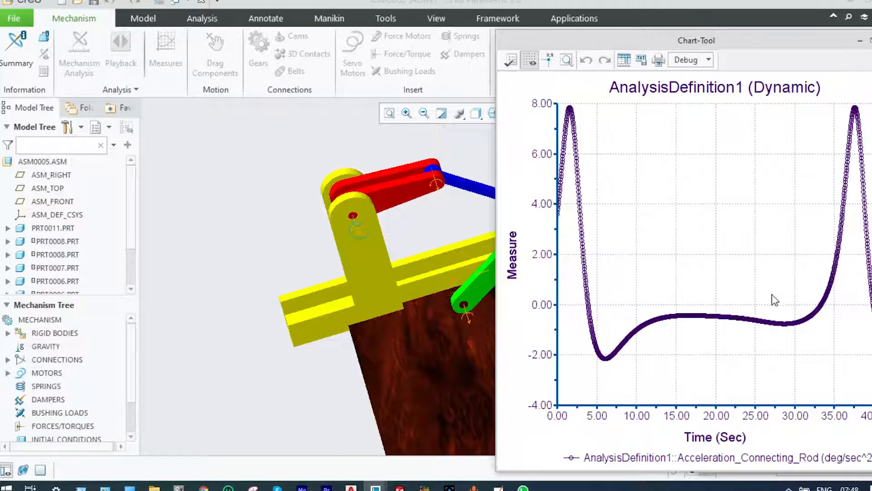
{"action": "mouse_move", "coordinate": [574, 112]}
{"action": "mouse_move", "coordinate": [855, 112]}
{"action": "mouse_move", "coordinate": [608, 362]}
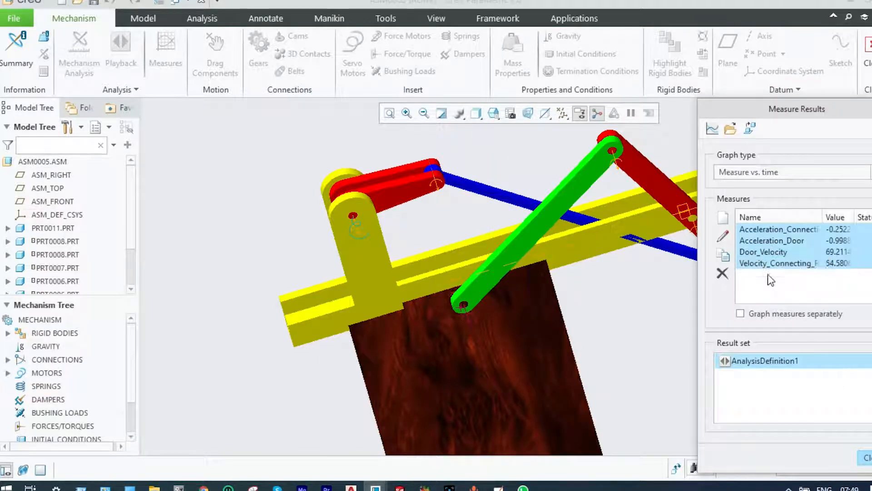
Graph all four velocity and acceleration measures separately for AnalysisDefinition1, examine the curves and close the chart and measure results
{"action": "left_click", "coordinate": [742, 315]}
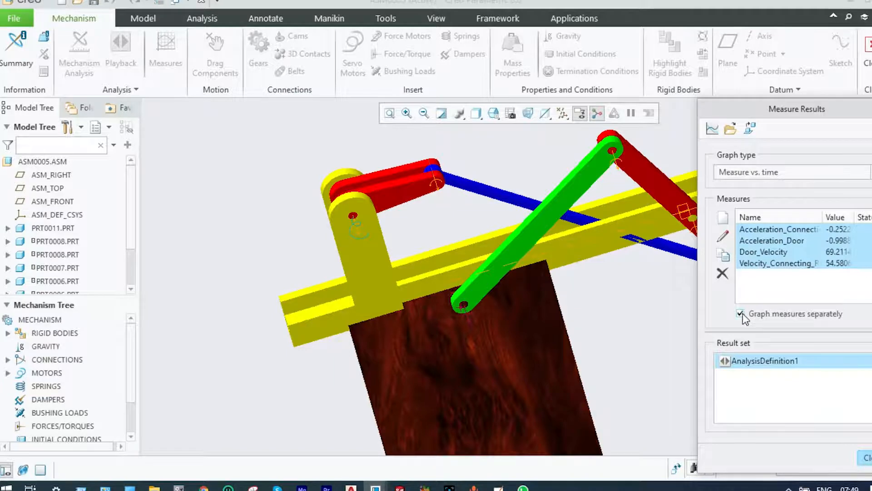
{"action": "left_click", "coordinate": [717, 132]}
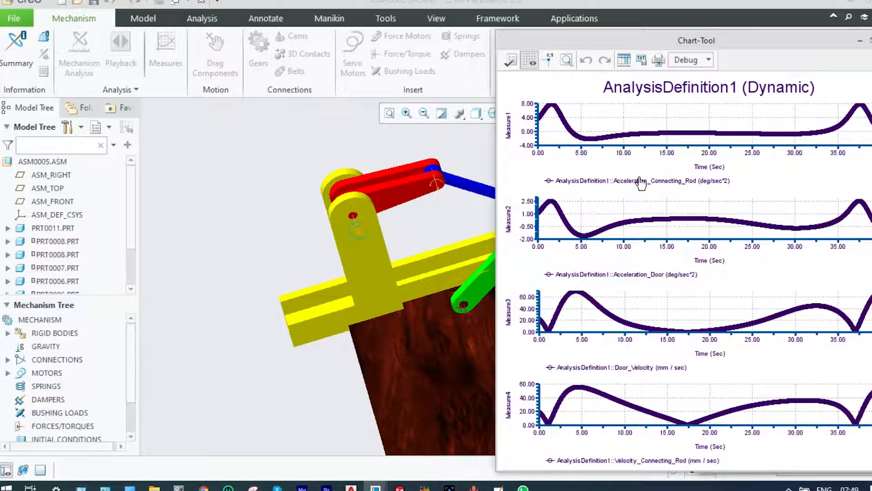
{"action": "left_click_drag", "start_coordinate": [616, 37], "coordinate": [582, 19]}
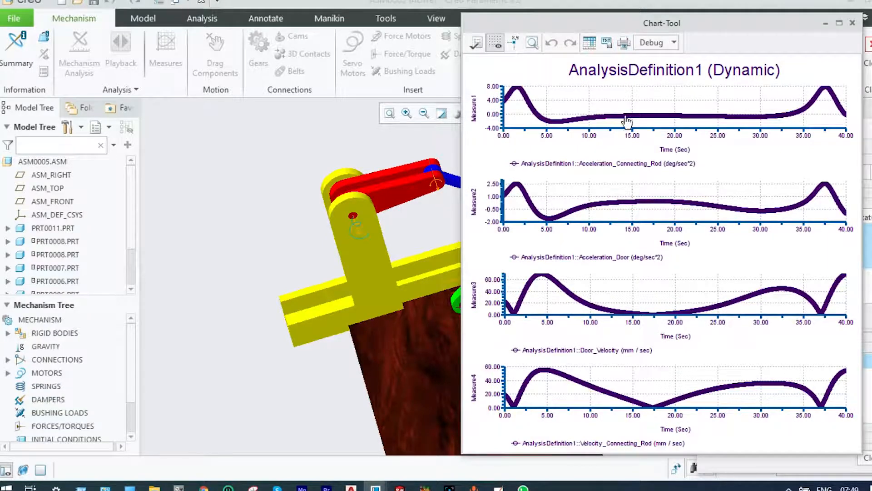
{"action": "left_click", "coordinate": [852, 24]}
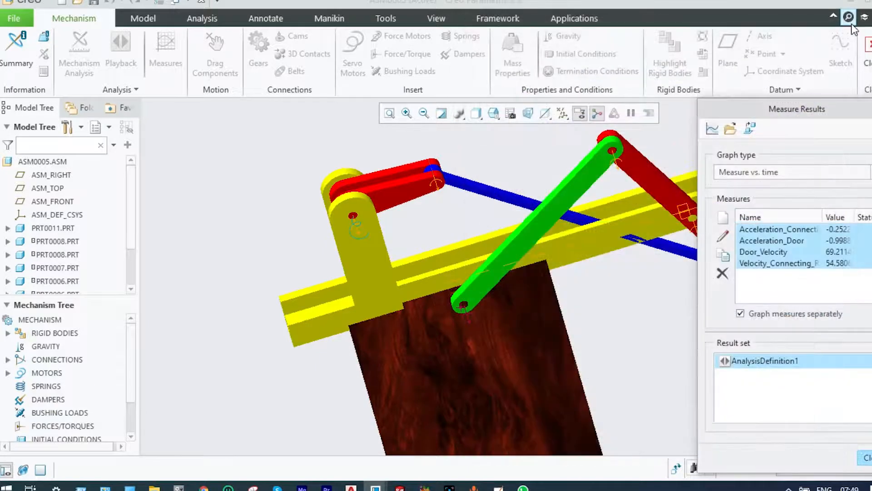
{"action": "left_click", "coordinate": [865, 109]}
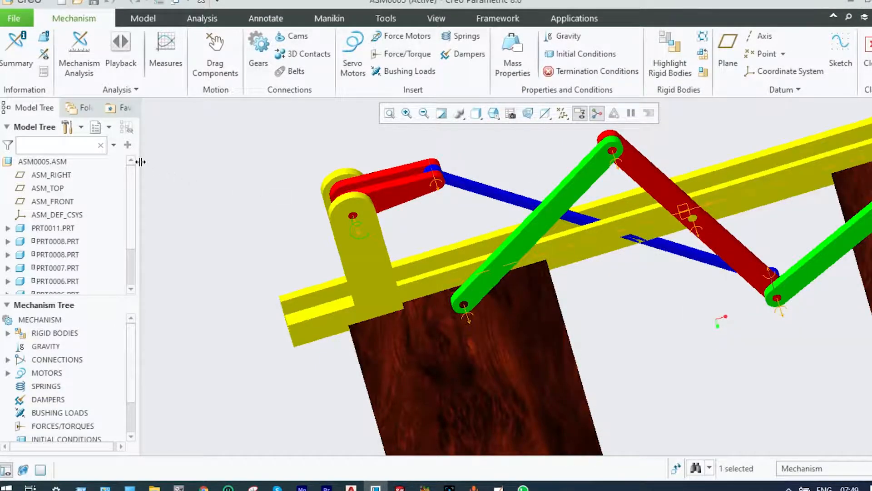
Create a 2D trace curve from AnalysisDefinition1 with ASM0005 as paper part, tracing the PRT0010 edge end where the red crank meets the blue rod
{"action": "left_click", "coordinate": [137, 90]}
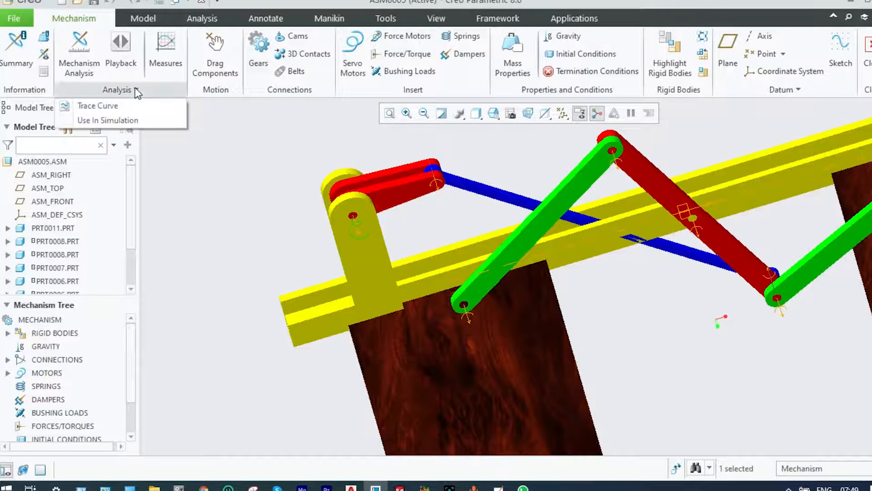
{"action": "left_click", "coordinate": [112, 104]}
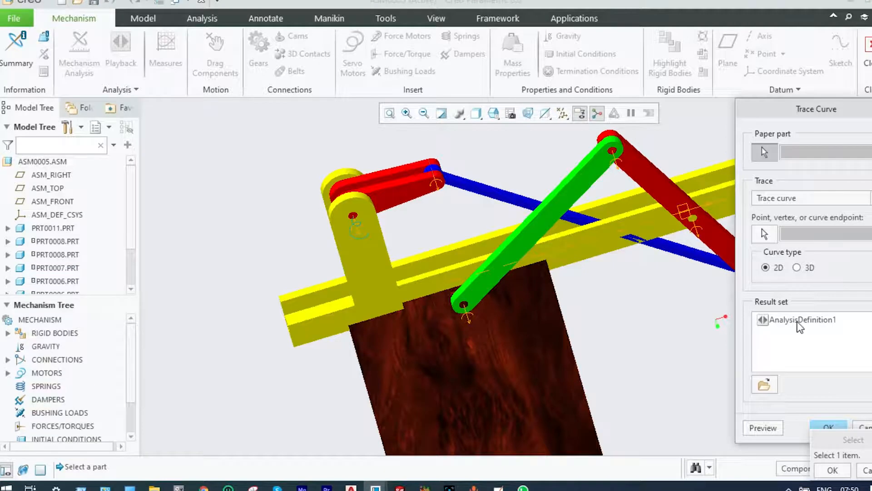
{"action": "left_click", "coordinate": [799, 320]}
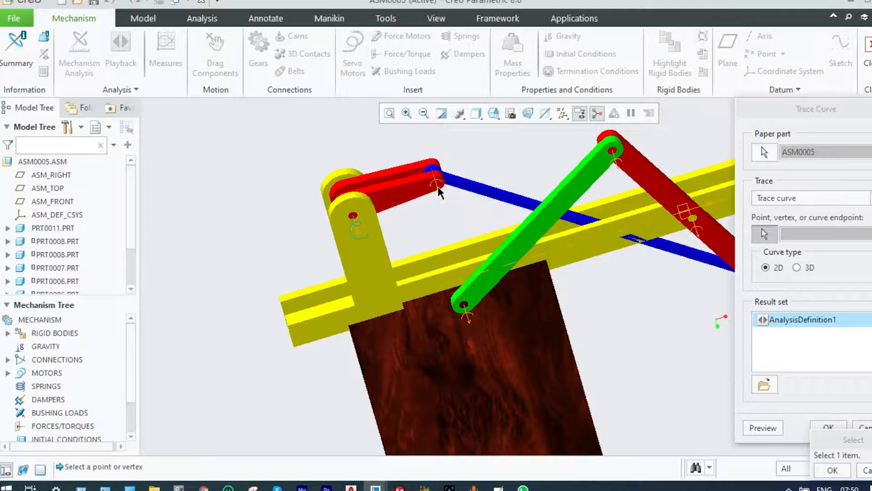
{"action": "left_click", "coordinate": [439, 192]}
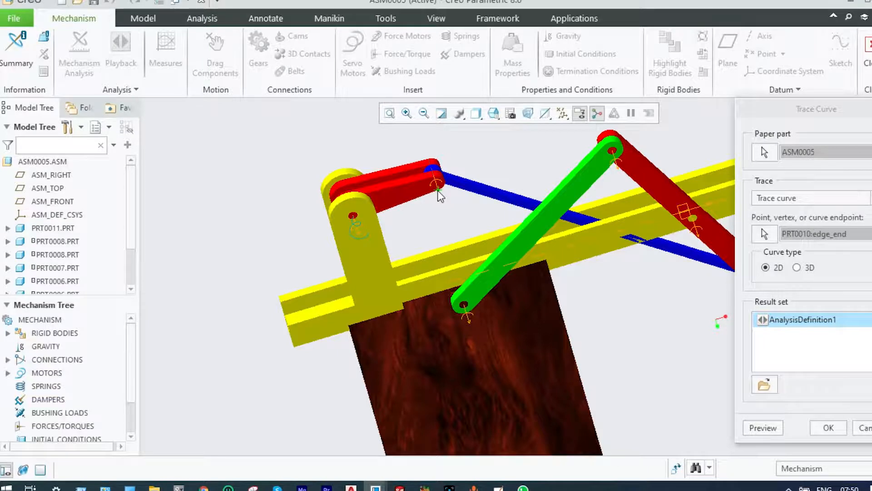
{"action": "left_click", "coordinate": [757, 427]}
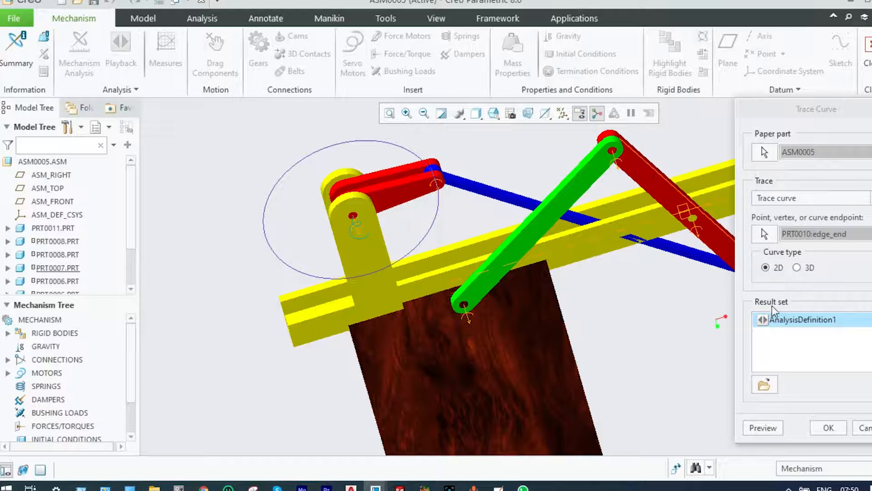
{"action": "left_click", "coordinate": [829, 427]}
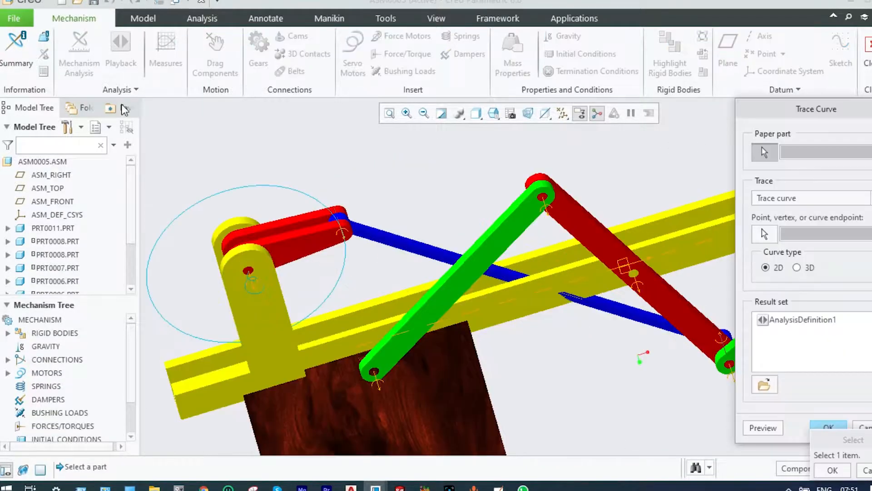
Create a second 2D trace curve on ASM0005 from AnalysisDefinition1, tracing the PRT0007 edge end at the upper joint of the green and red links
{"action": "left_click", "coordinate": [799, 320]}
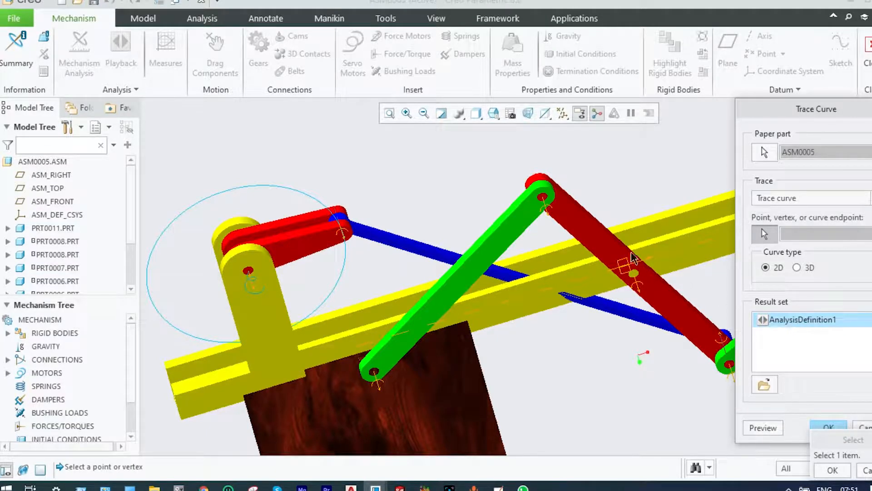
{"action": "left_click", "coordinate": [547, 206]}
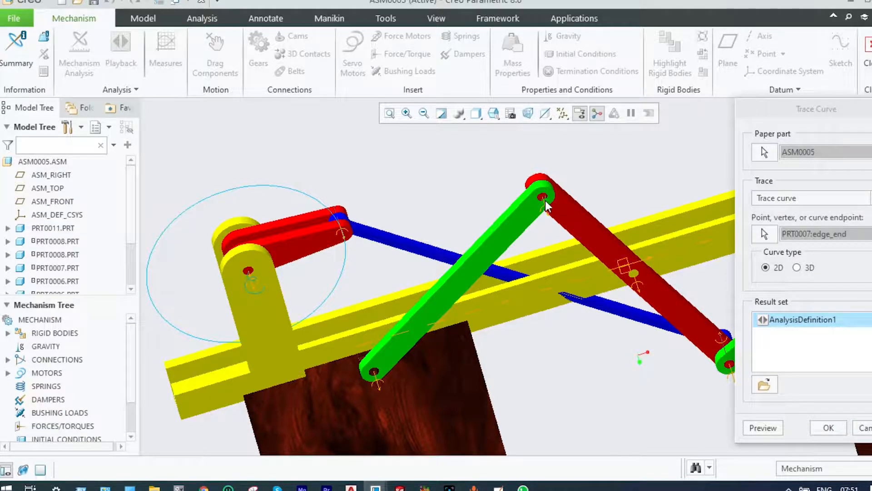
{"action": "left_click", "coordinate": [768, 426]}
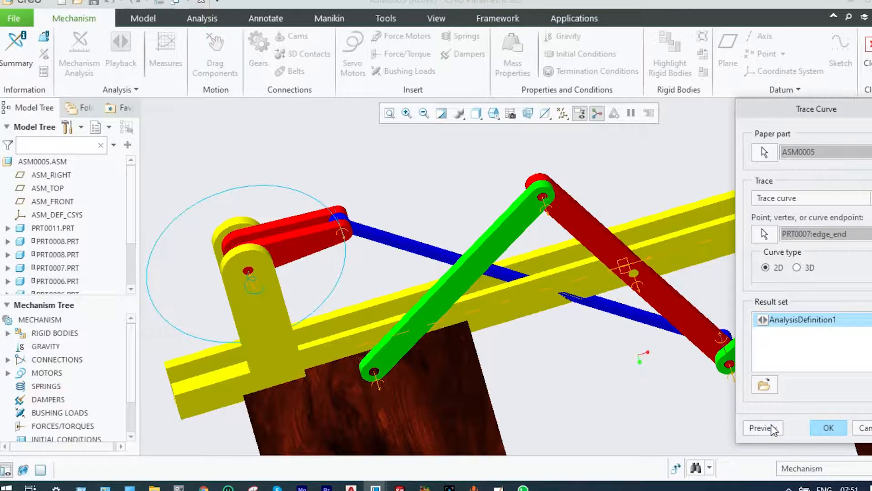
{"action": "left_click", "coordinate": [632, 354]}
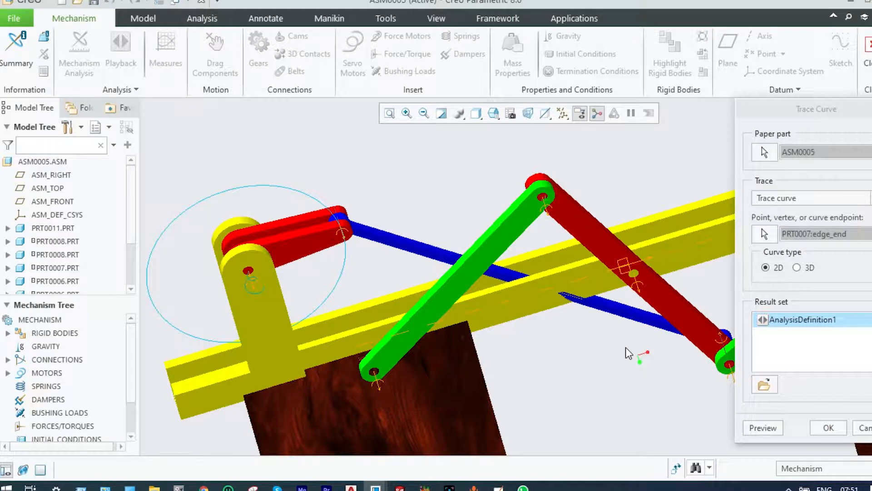
{"action": "scroll", "coordinate": [579, 200], "scroll_direction": "up", "scroll_amount": 2}
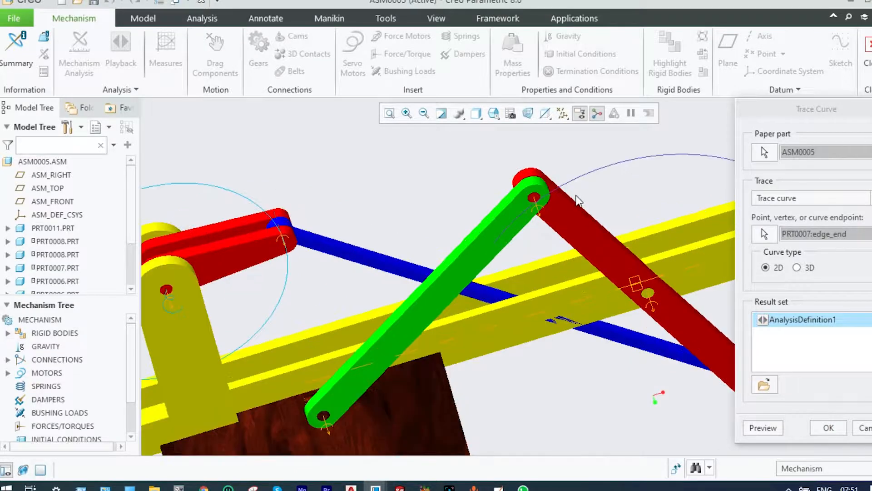
{"action": "scroll", "coordinate": [578, 199], "scroll_direction": "down", "scroll_amount": 2}
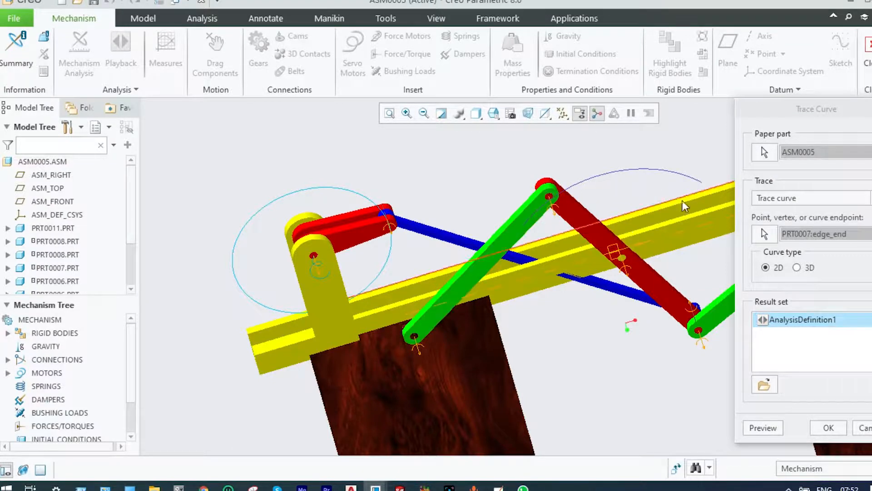
{"action": "scroll", "coordinate": [691, 261], "scroll_direction": "up", "scroll_amount": 3}
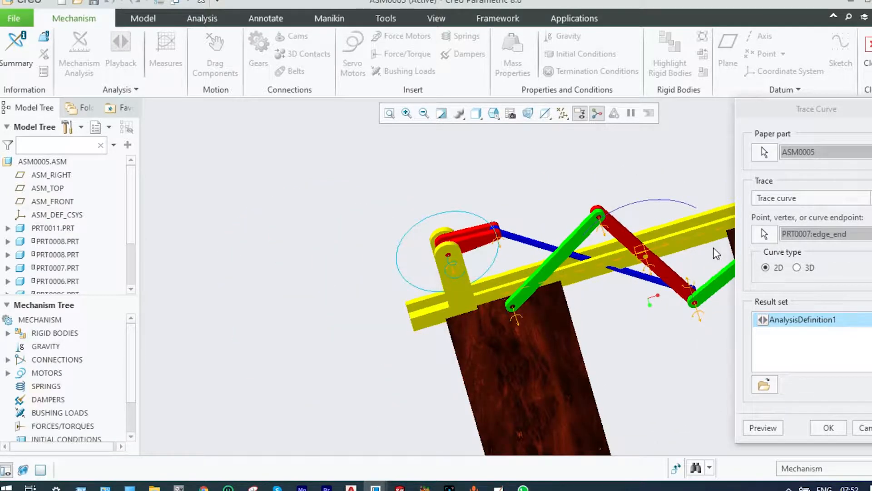
{"action": "scroll", "coordinate": [716, 254], "scroll_direction": "down", "scroll_amount": 3}
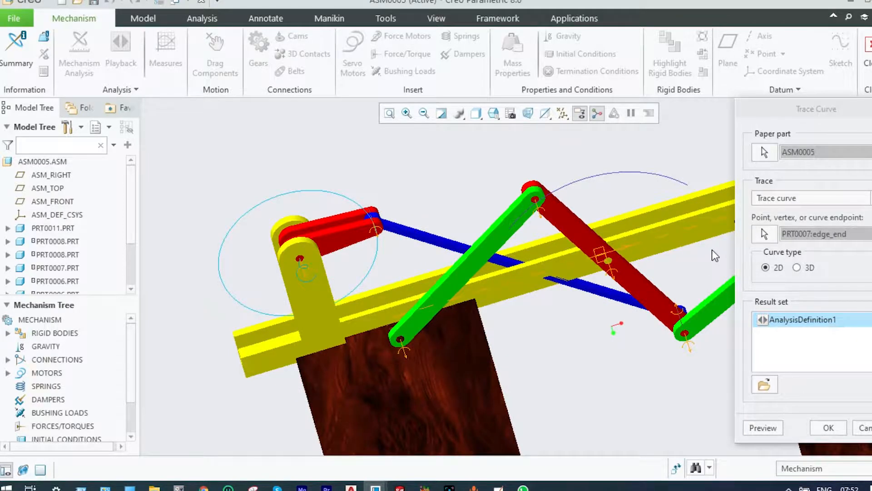
{"action": "left_click", "coordinate": [830, 429]}
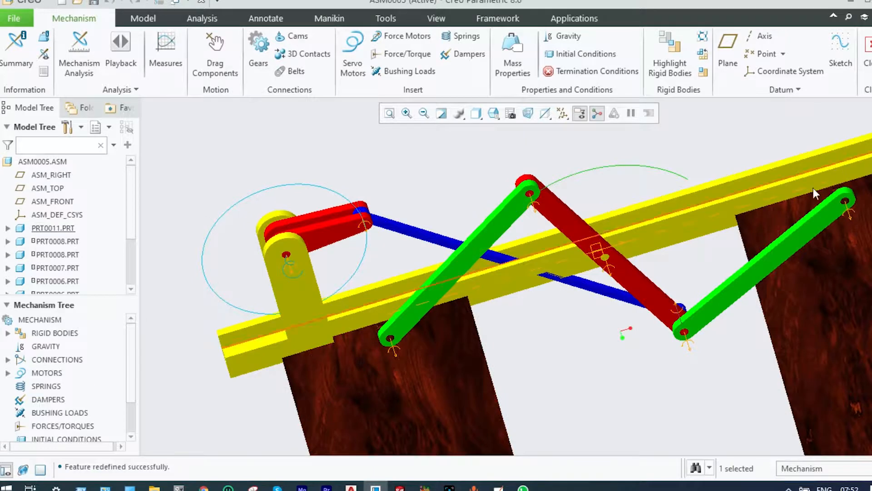
{"action": "scroll", "coordinate": [778, 209], "scroll_direction": "down", "scroll_amount": 3}
{"action": "scroll", "coordinate": [860, 209], "scroll_direction": "up", "scroll_amount": 1}
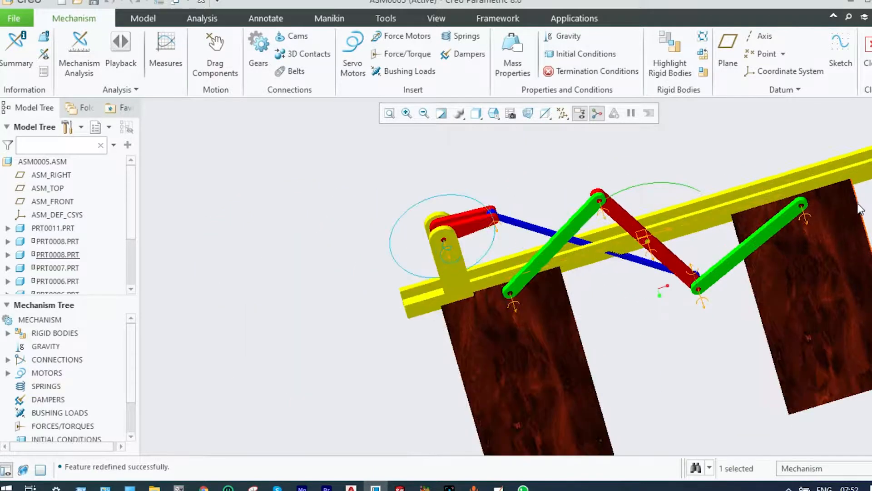
{"action": "scroll", "coordinate": [860, 209], "scroll_direction": "up", "scroll_amount": 1}
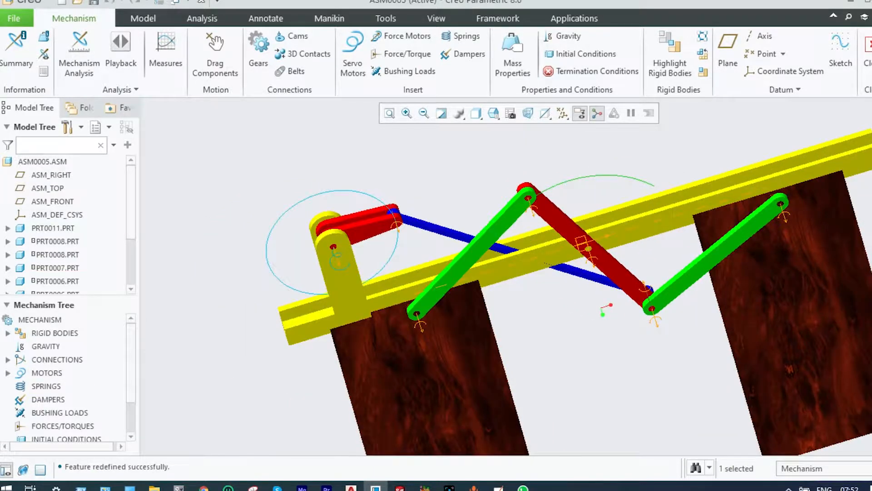
{"action": "scroll", "coordinate": [863, 214], "scroll_direction": "up", "scroll_amount": 1}
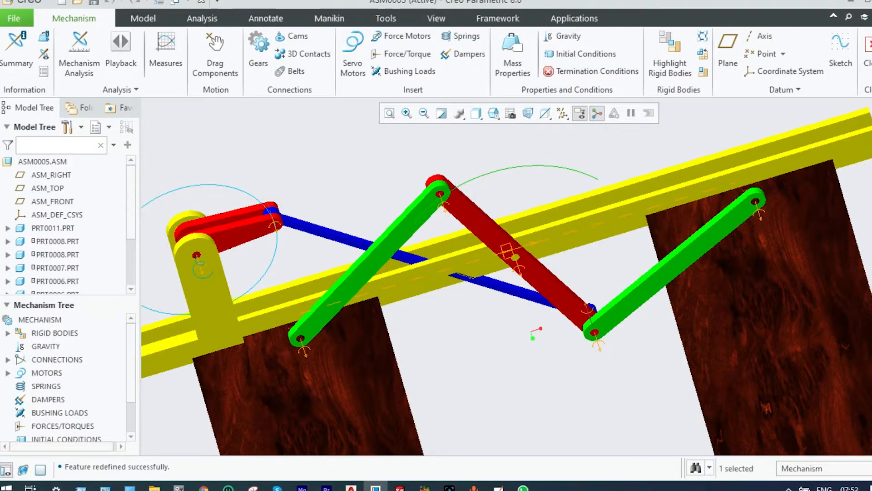
{"action": "scroll", "coordinate": [870, 213], "scroll_direction": "up", "scroll_amount": 2}
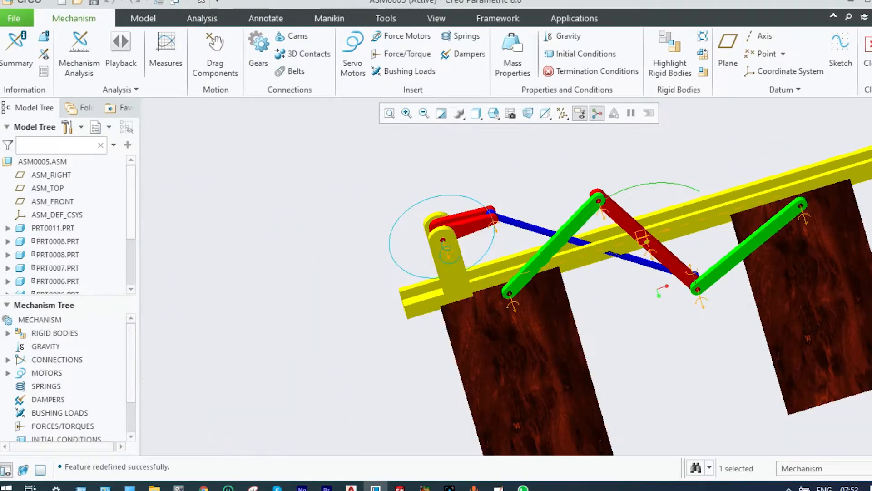
{"action": "scroll", "coordinate": [801, 219], "scroll_direction": "down", "scroll_amount": 2}
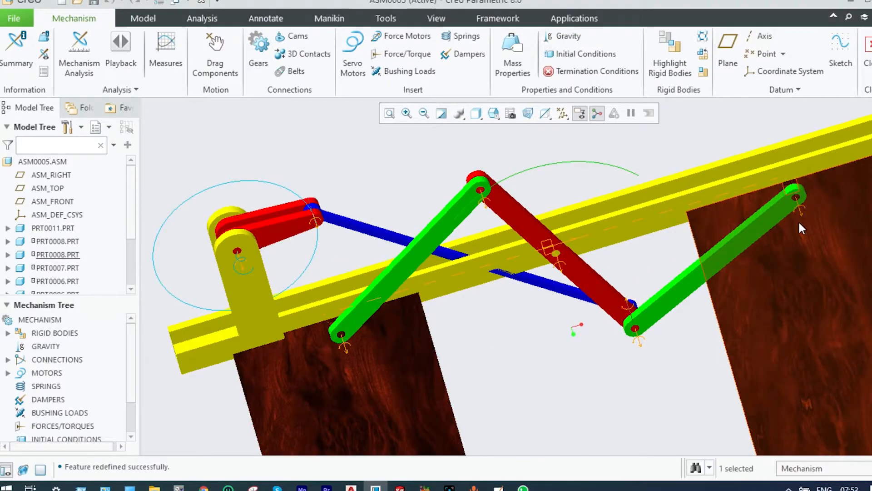